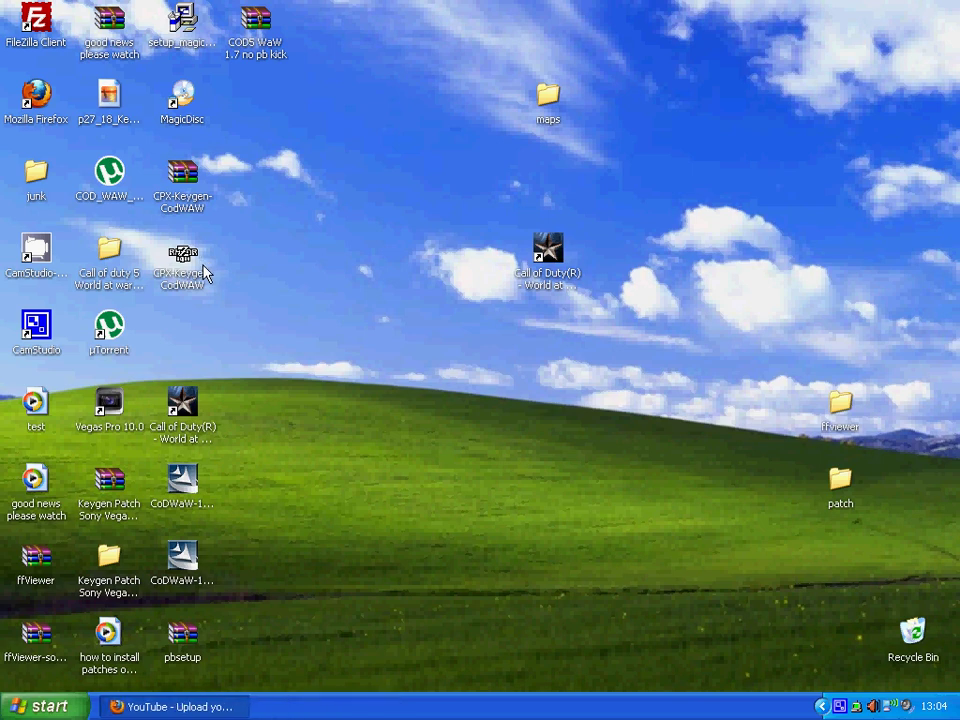
# Switch to Firefox and check the upload progress of the video "how to install patches on Cod Waw" on YouTube
pyautogui.click(140, 706)
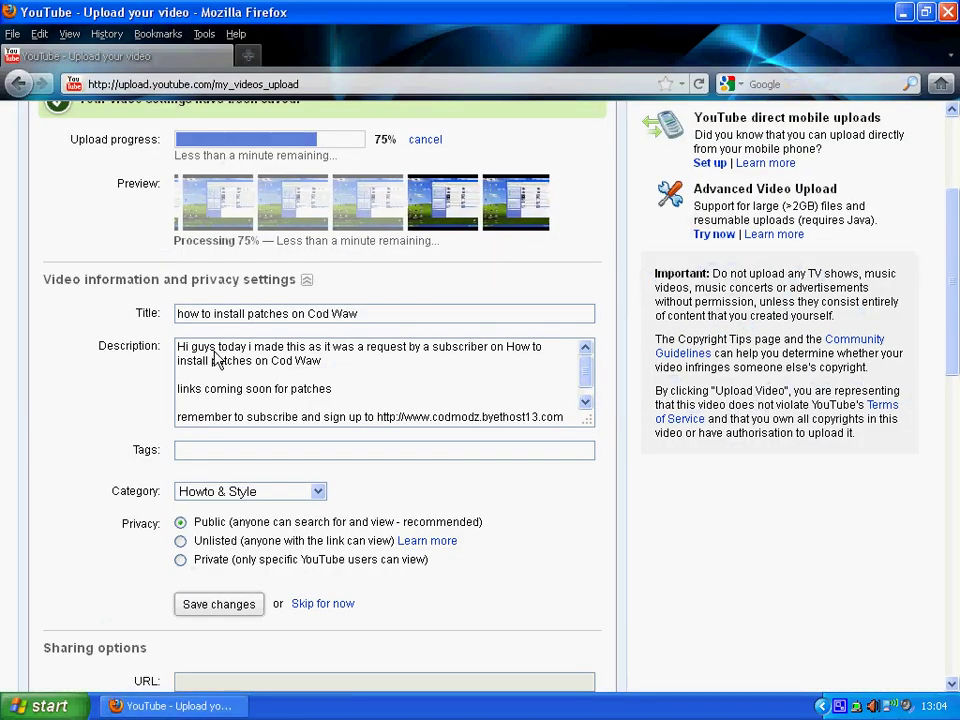
pyautogui.scroll(2, 197, 343)
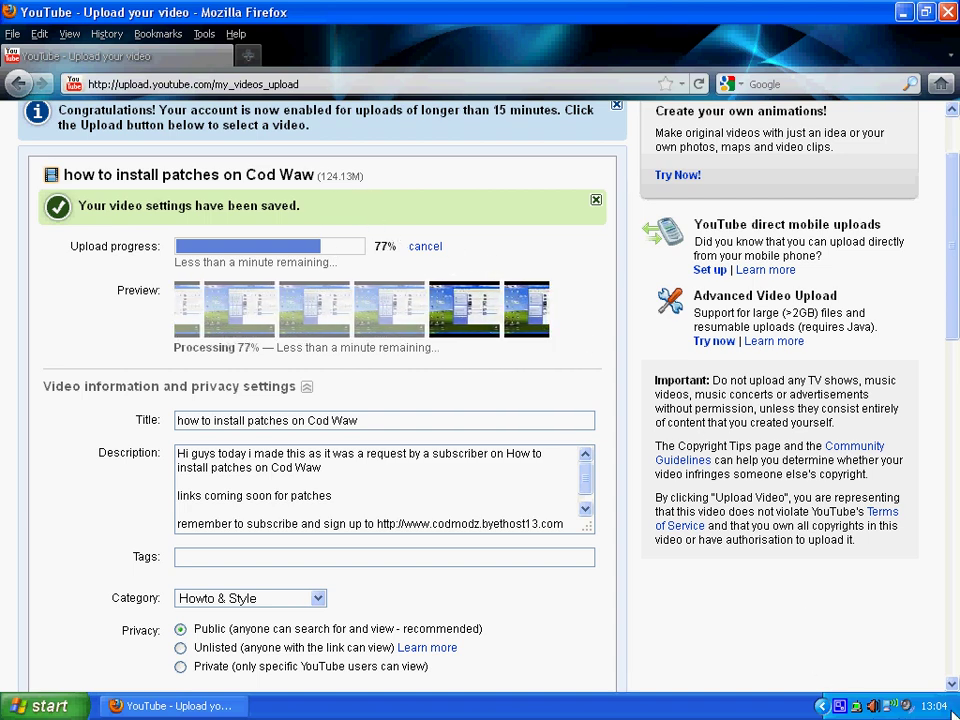
pyautogui.moveTo(940, 712)
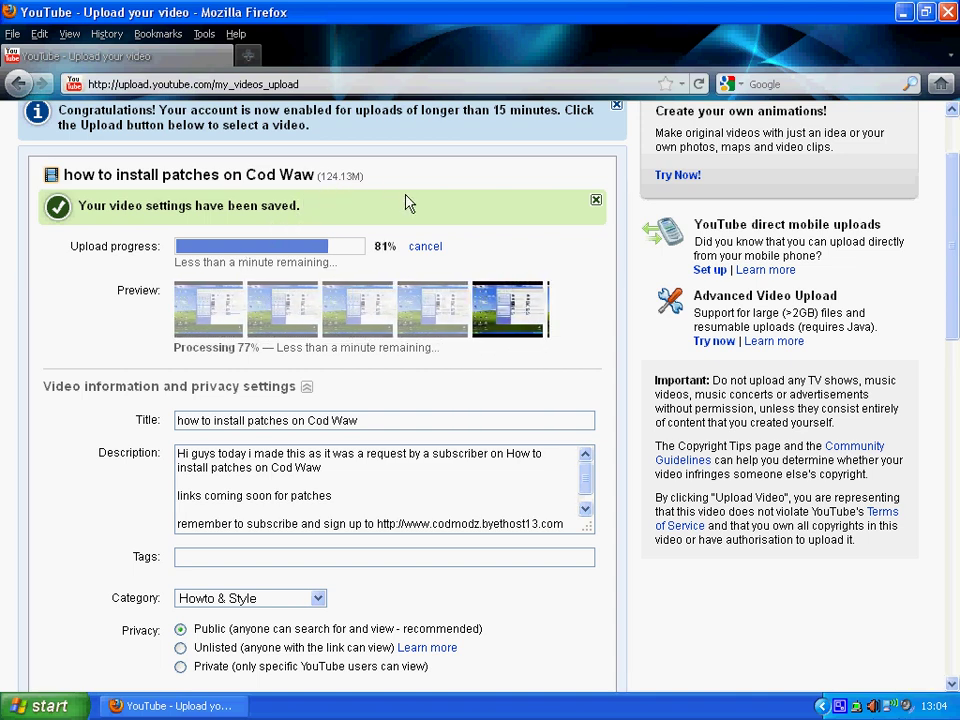
pyautogui.click(899, 12)
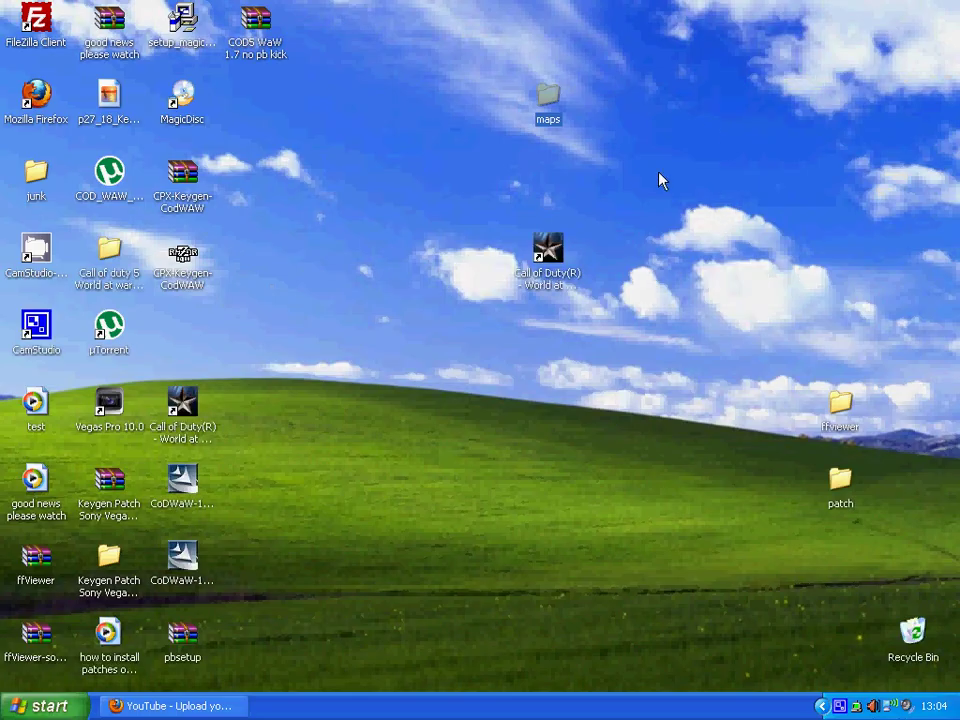
pyautogui.click(425, 190)
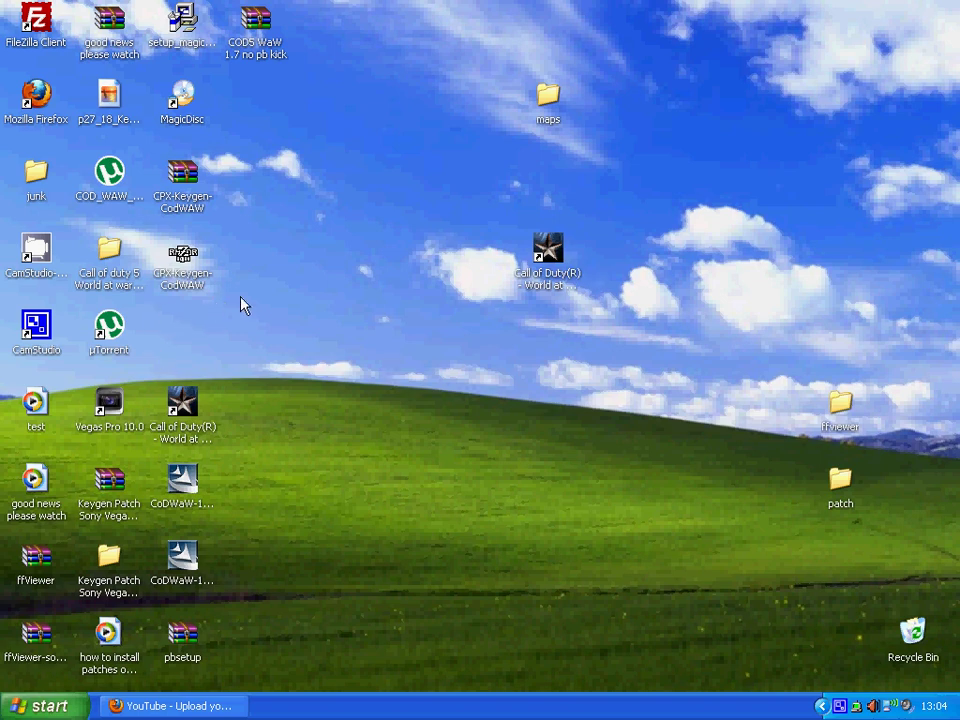
pyautogui.moveTo(260, 296); pyautogui.dragTo(305, 299)
pyautogui.moveTo(335, 416); pyautogui.dragTo(686, 449)
pyautogui.moveTo(549, 441); pyautogui.dragTo(538, 304)
# Look through the CoDWaW patch setup files in the D:\cod waw folder, and close the folder
pyautogui.click(40, 706)
pyautogui.click(240, 407)
pyautogui.doubleClick(530, 368)
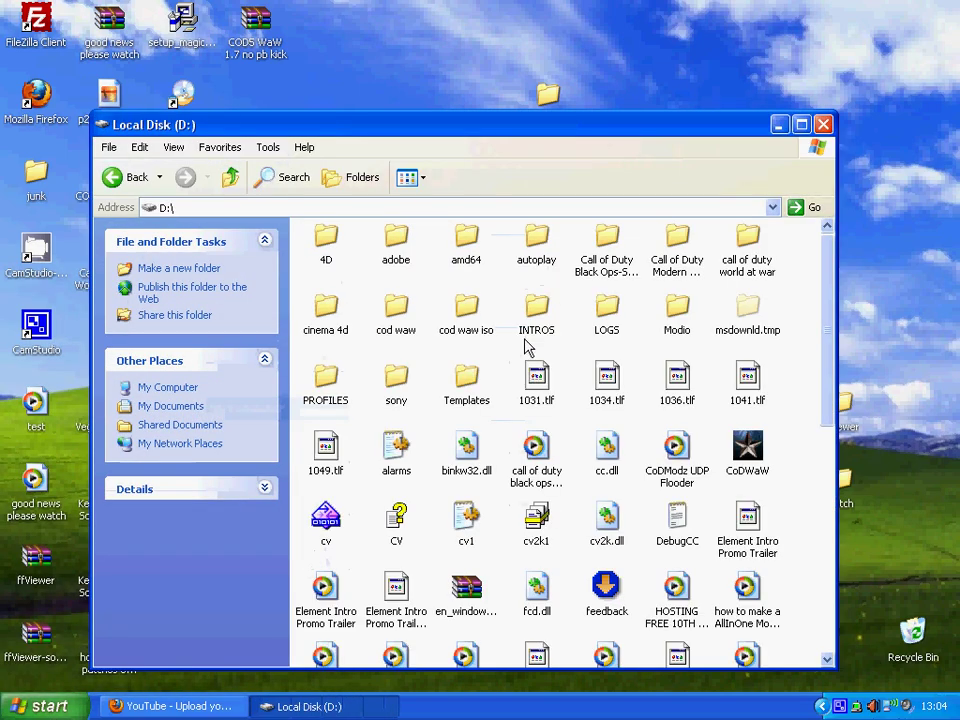
pyautogui.doubleClick(395, 312)
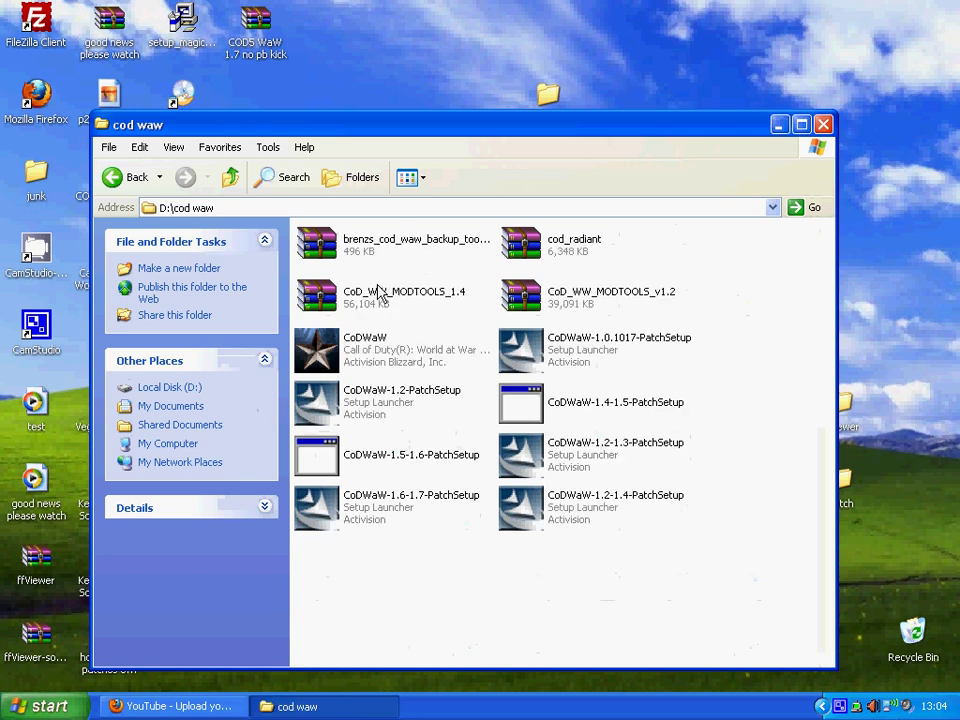
pyautogui.moveTo(619, 567); pyautogui.dragTo(328, 382)
pyautogui.click(821, 127)
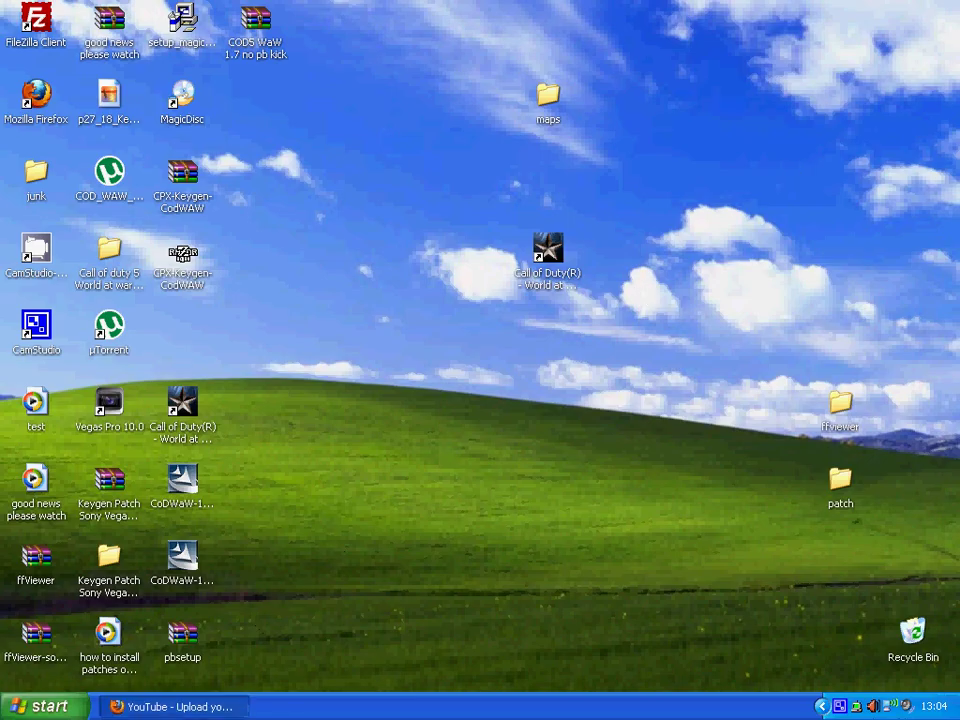
# Highlight the line "links coming soon for patches" in the YouTube video's description in Firefox, and return to the desktop
pyautogui.click(172, 706)
pyautogui.moveTo(345, 513); pyautogui.dragTo(150, 498)
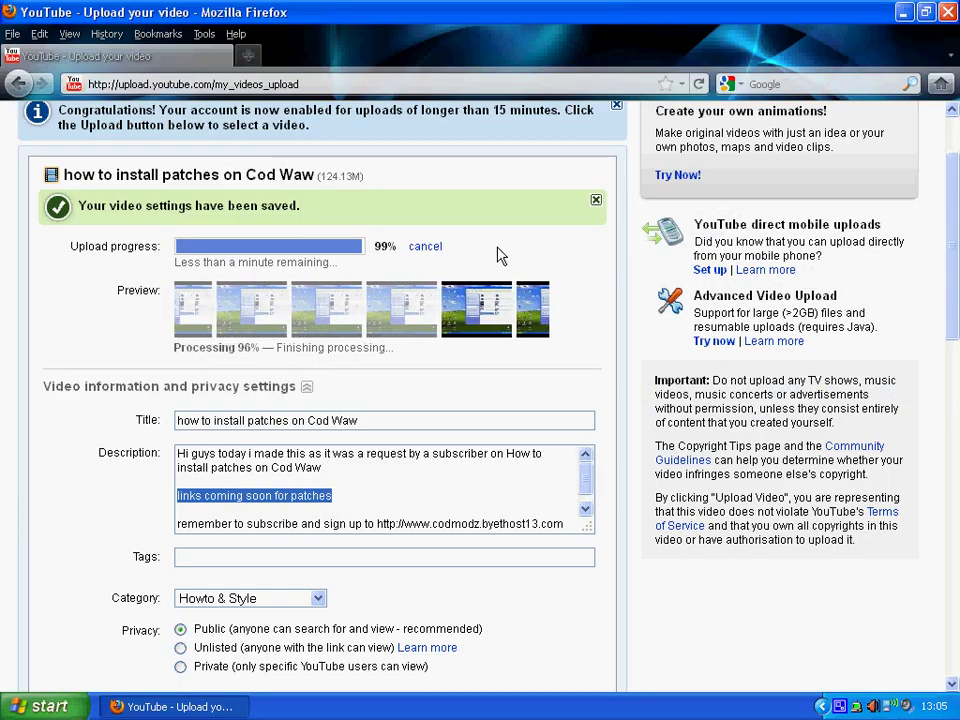
pyautogui.click(903, 12)
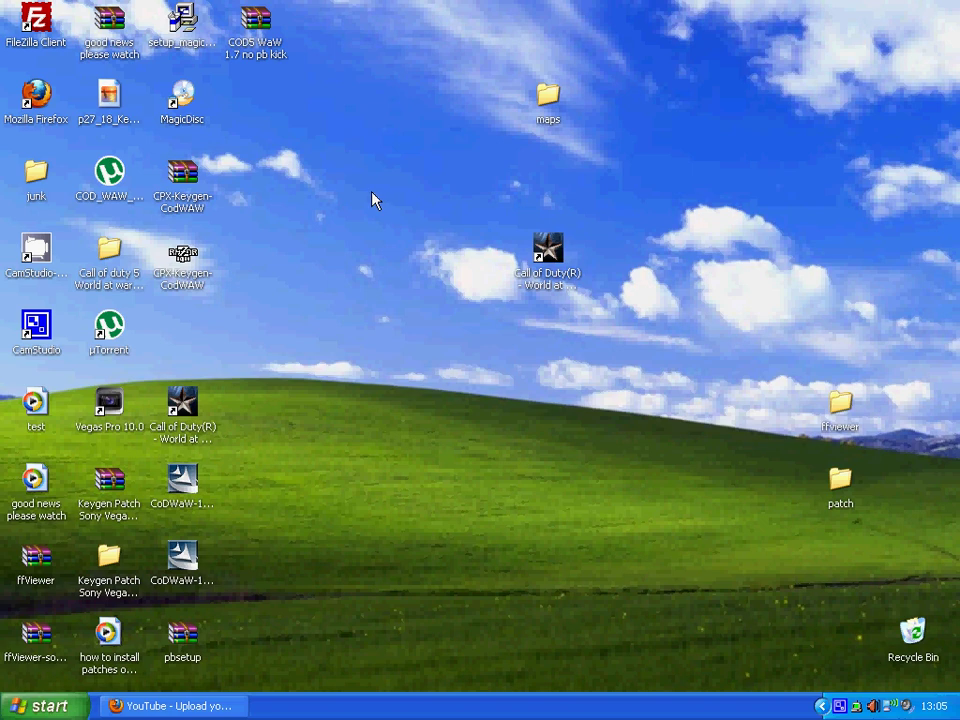
# Look inside the ffviewer and patch folders on the desktop, closing each one
pyautogui.doubleClick(838, 425)
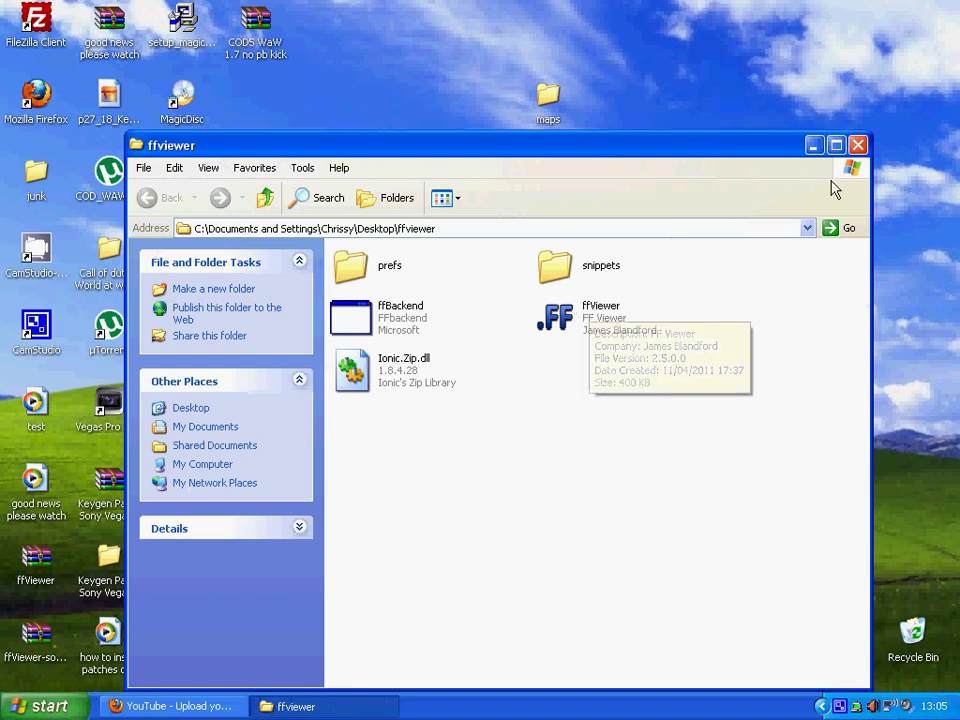
pyautogui.click(856, 147)
pyautogui.doubleClick(843, 477)
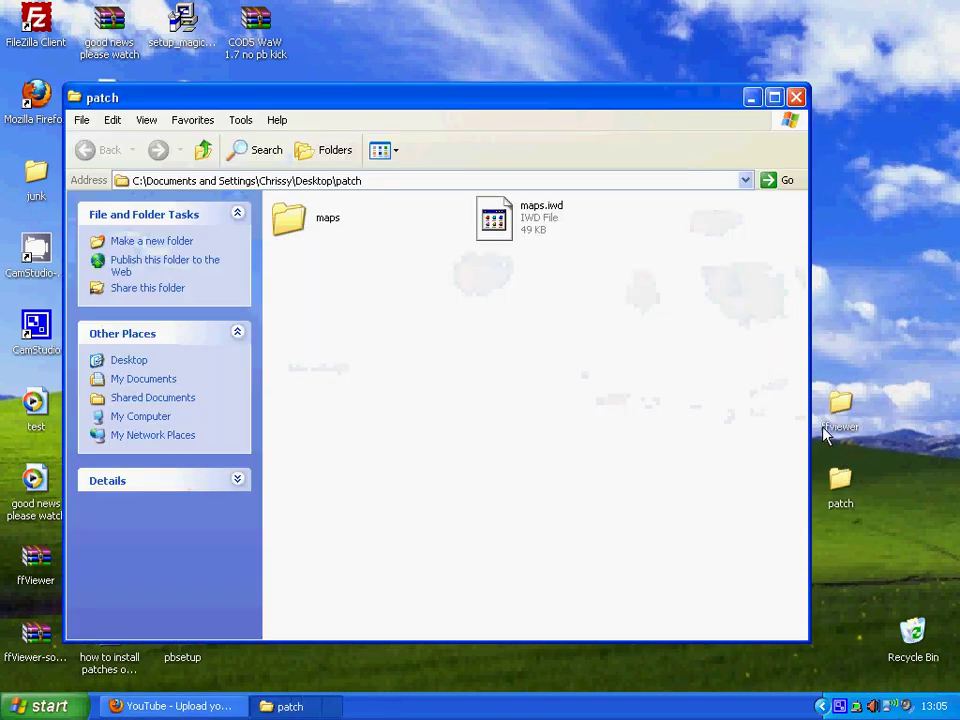
pyautogui.click(279, 224)
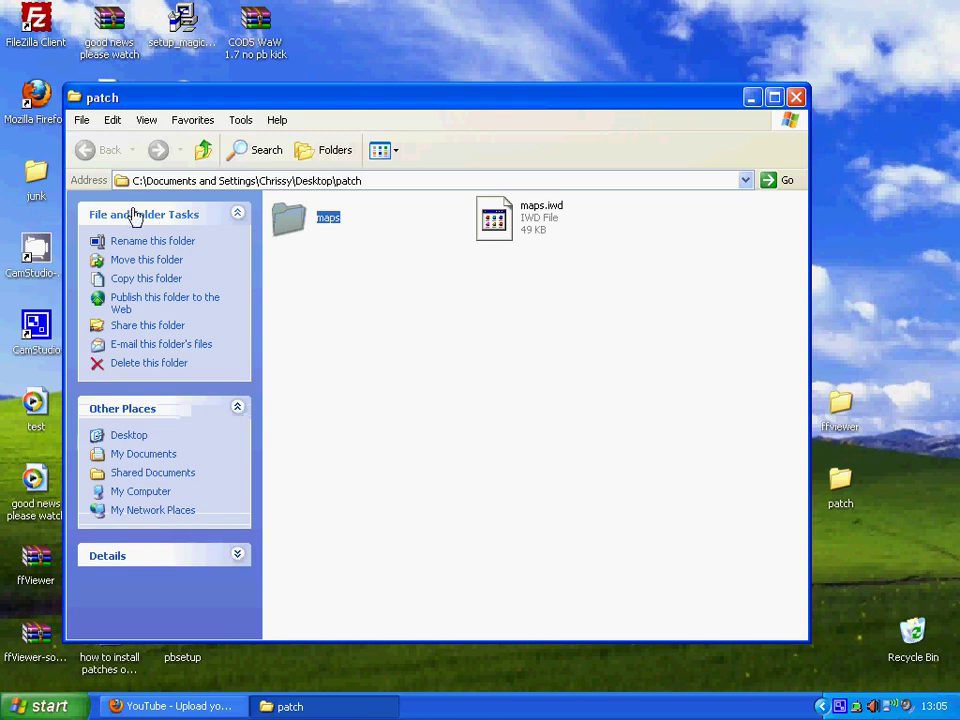
pyautogui.click(795, 98)
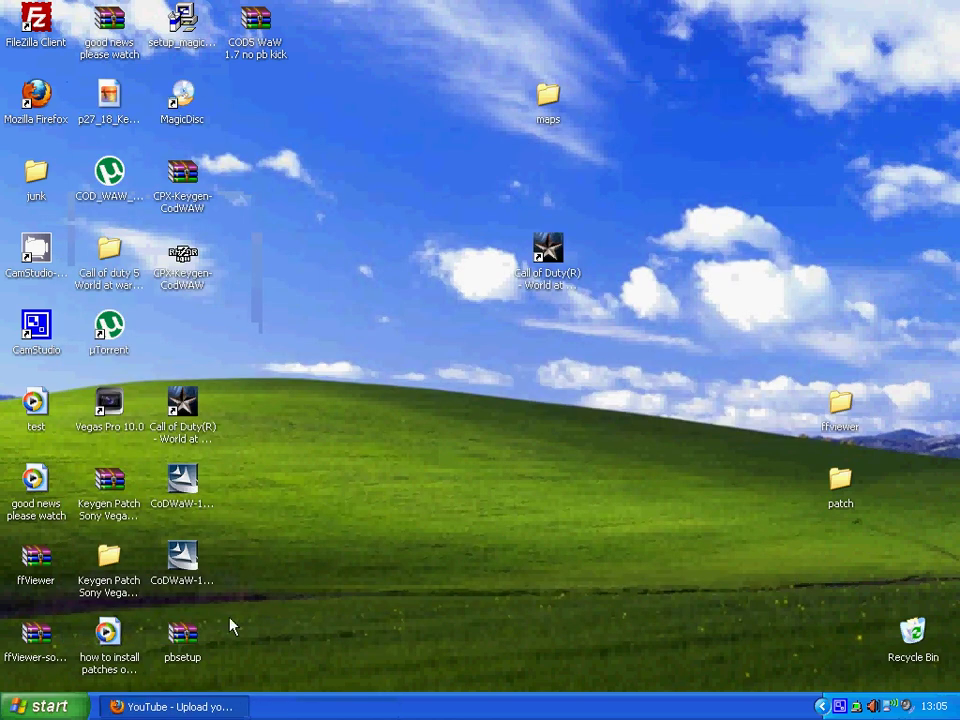
# Open the folder D:\cod waw iso\all-cod5\patches\secret patch
pyautogui.click(42, 706)
pyautogui.click(284, 408)
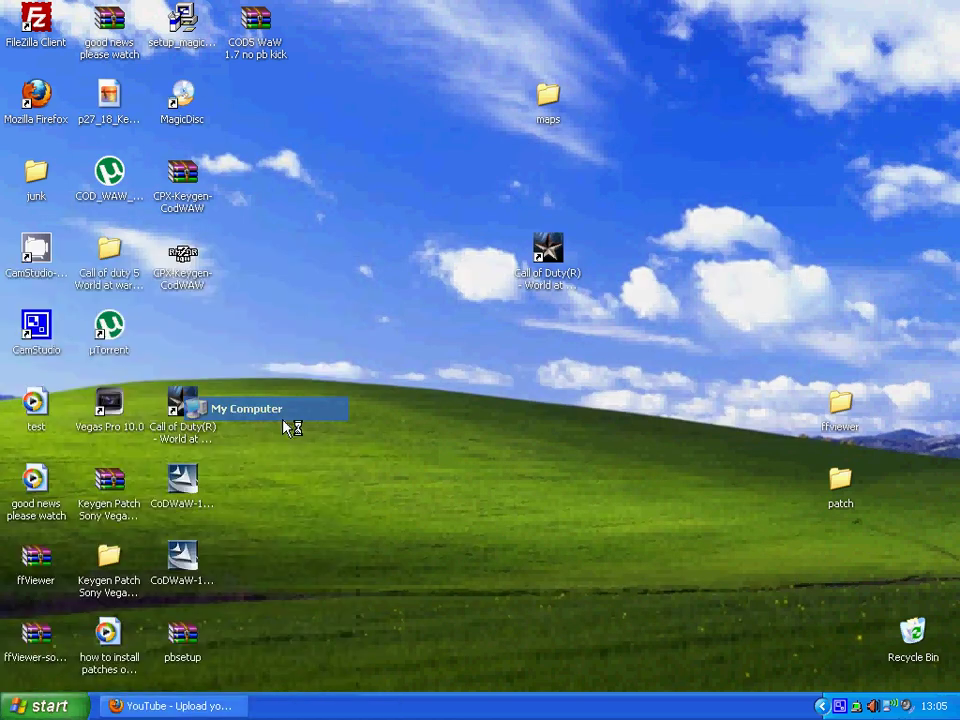
pyautogui.doubleClick(588, 366)
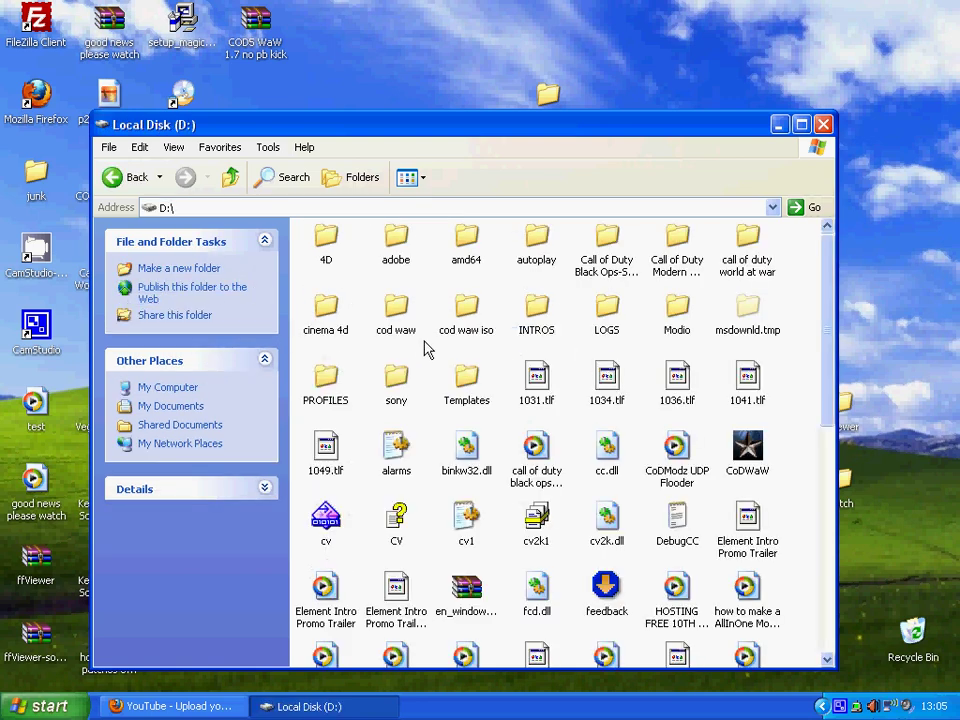
pyautogui.doubleClick(475, 337)
pyautogui.doubleClick(341, 257)
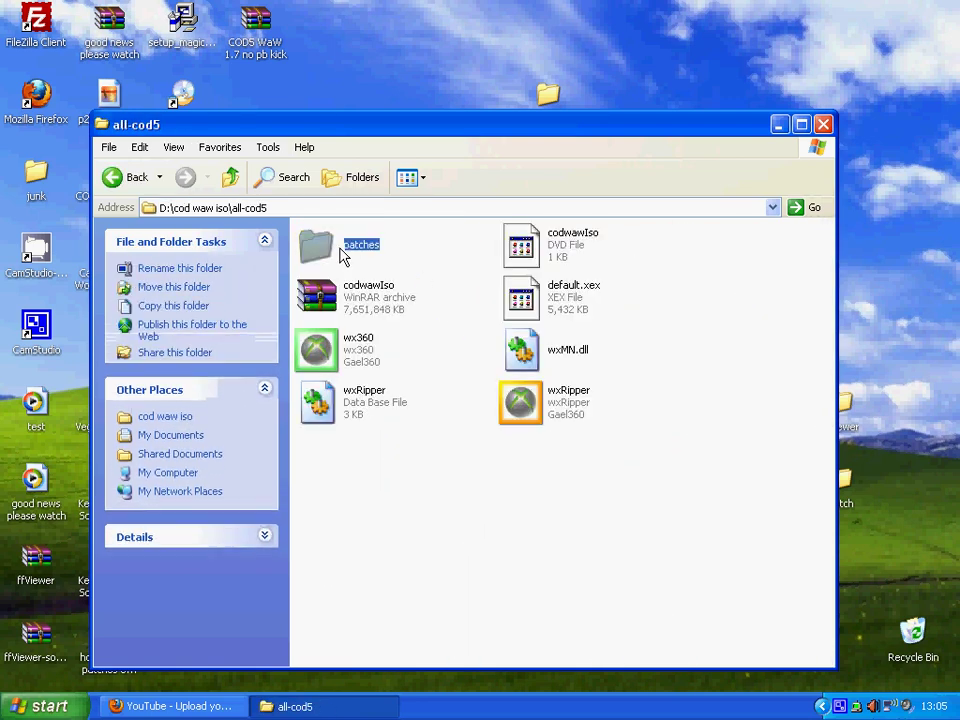
pyautogui.doubleClick(341, 257)
pyautogui.scroll(-2, 345, 585)
pyautogui.doubleClick(345, 592)
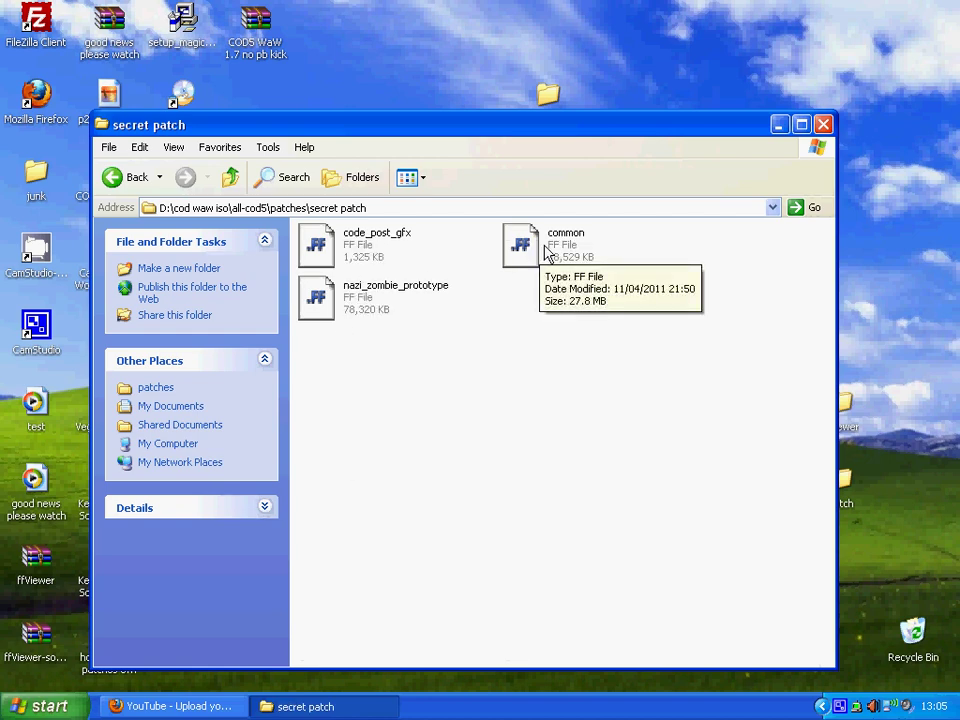
# Open the common FF file in FF Viewer and browse its raw files to the maps scripts
pyautogui.click(547, 253)
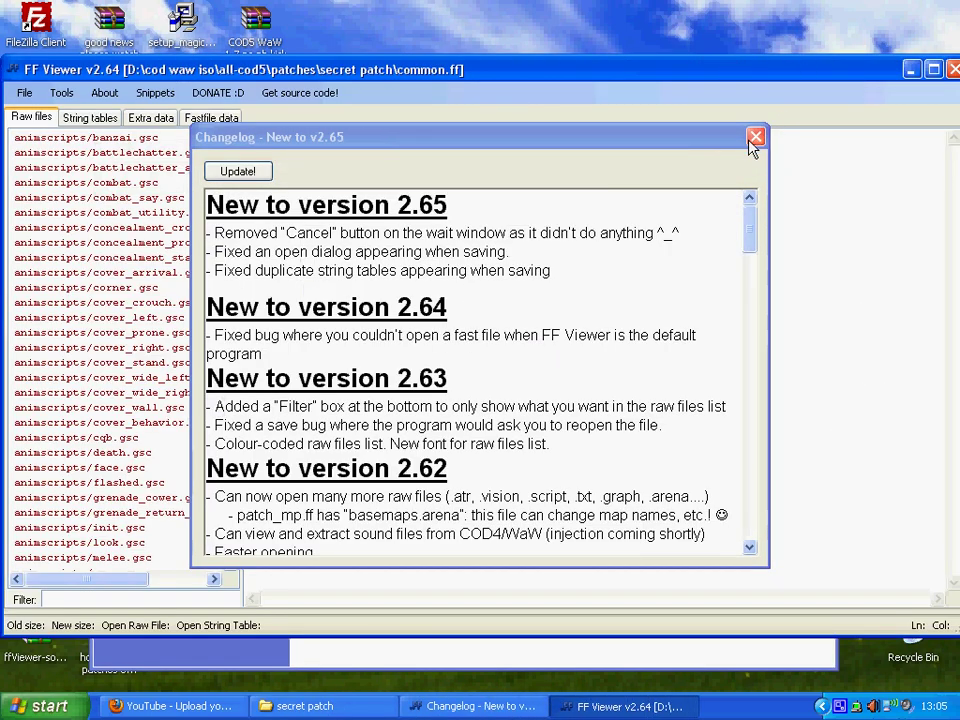
pyautogui.click(755, 137)
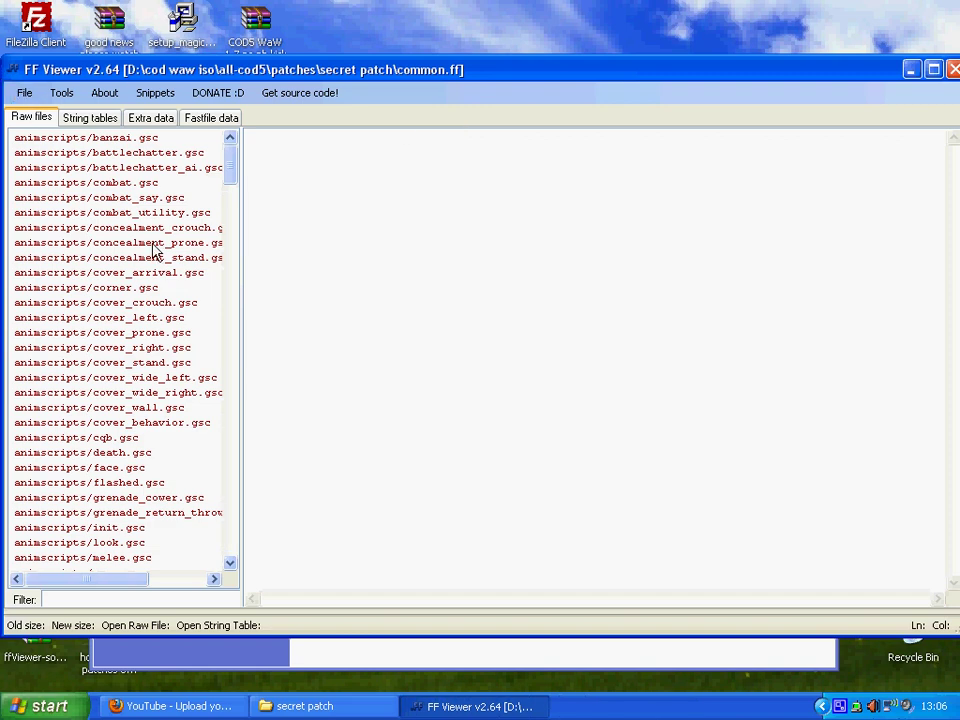
pyautogui.moveTo(229, 180); pyautogui.dragTo(247, 193)
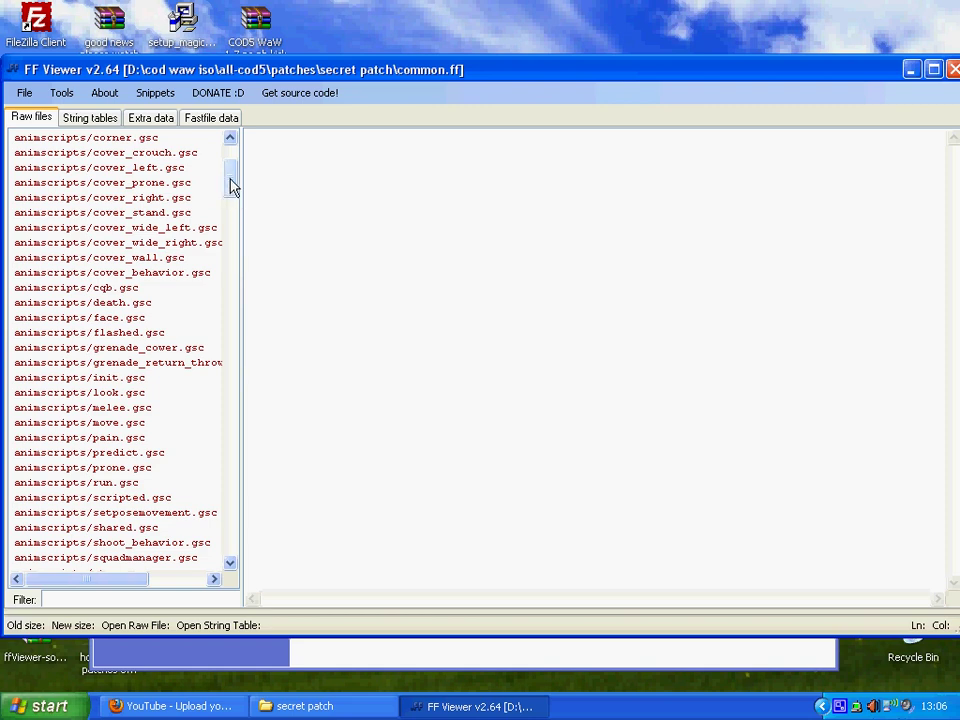
pyautogui.moveTo(231, 186); pyautogui.dragTo(231, 283)
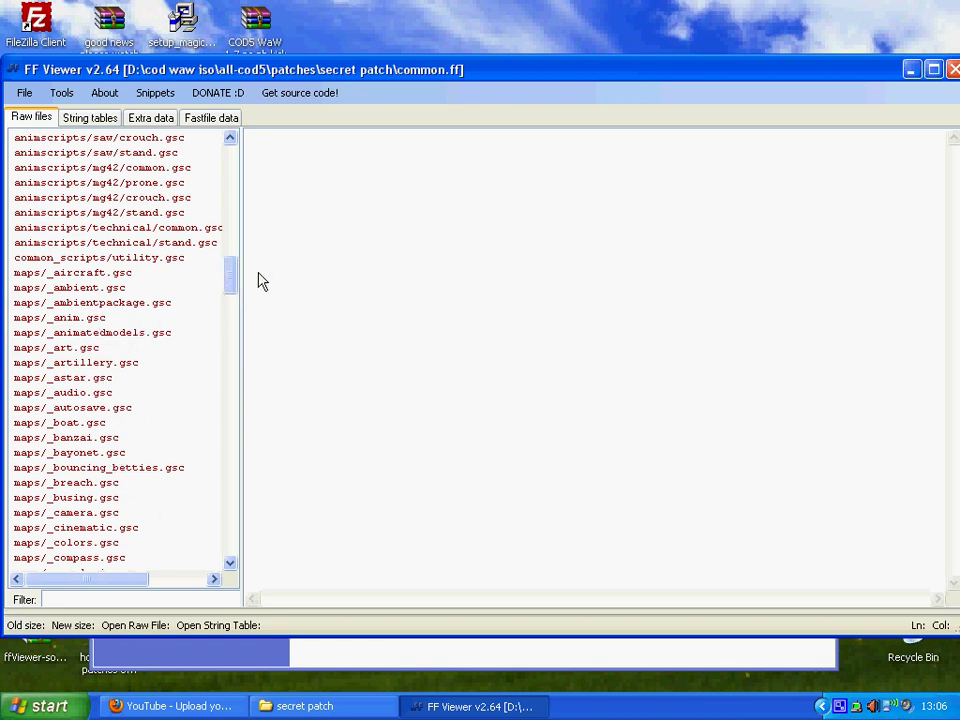
pyautogui.moveTo(237, 286); pyautogui.dragTo(237, 297)
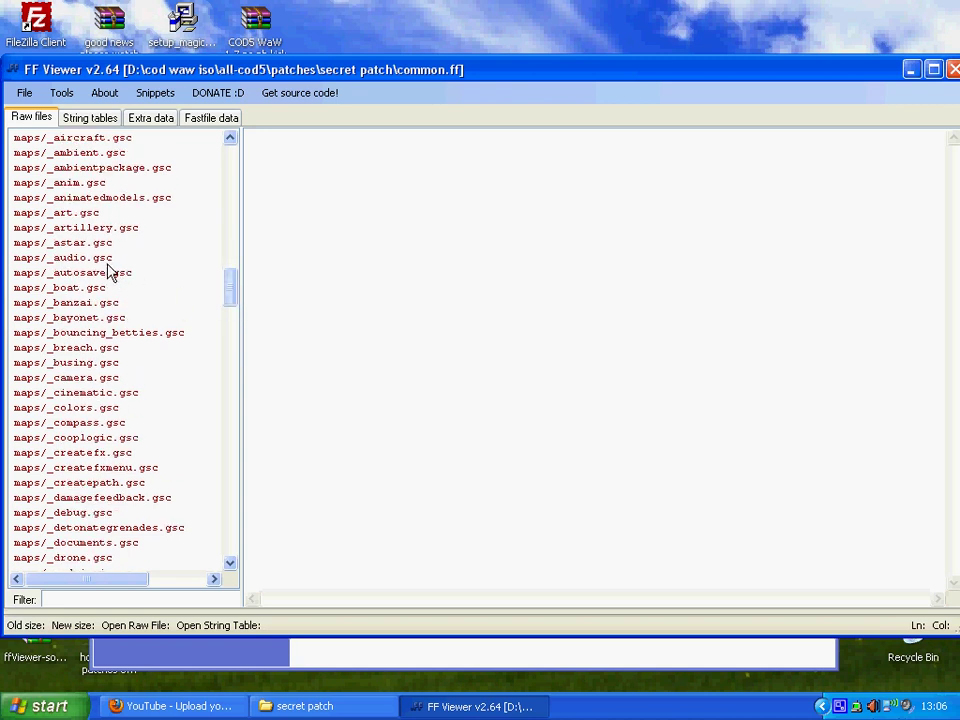
pyautogui.rightClick(373, 28)
pyautogui.moveTo(439, 168)
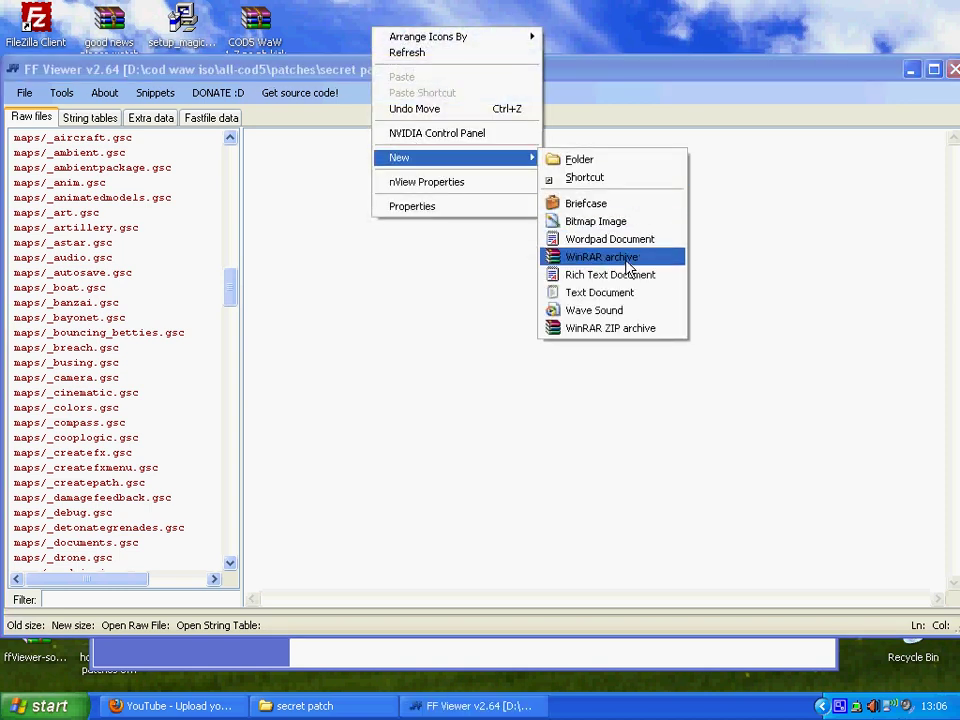
pyautogui.click(472, 27)
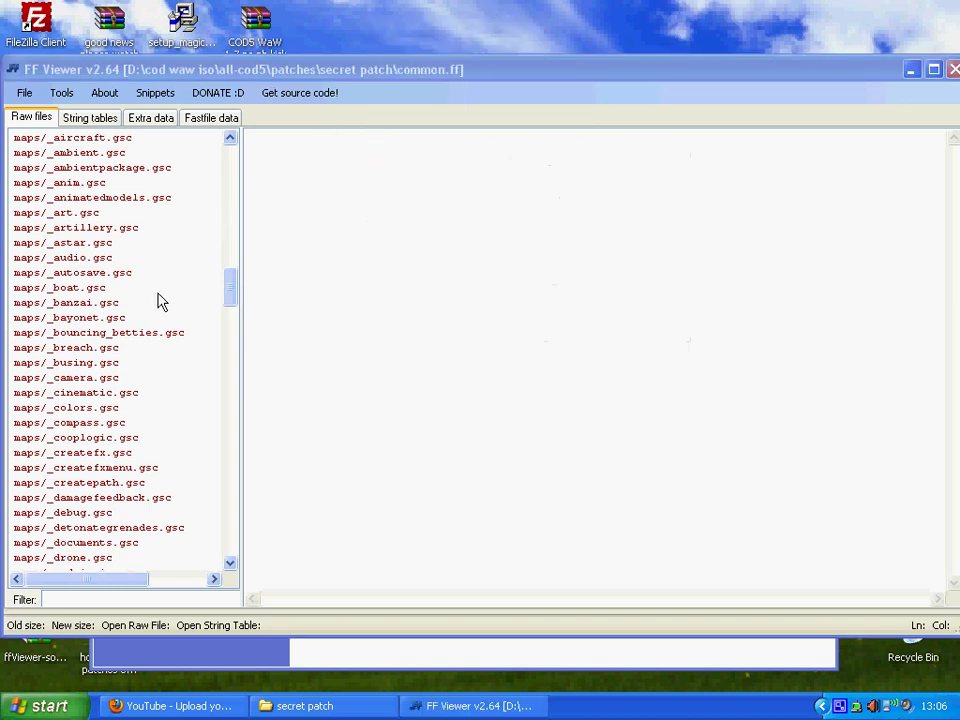
# Export the raw file maps/_art.gsc to the Desktop under the name _art
pyautogui.click(78, 214)
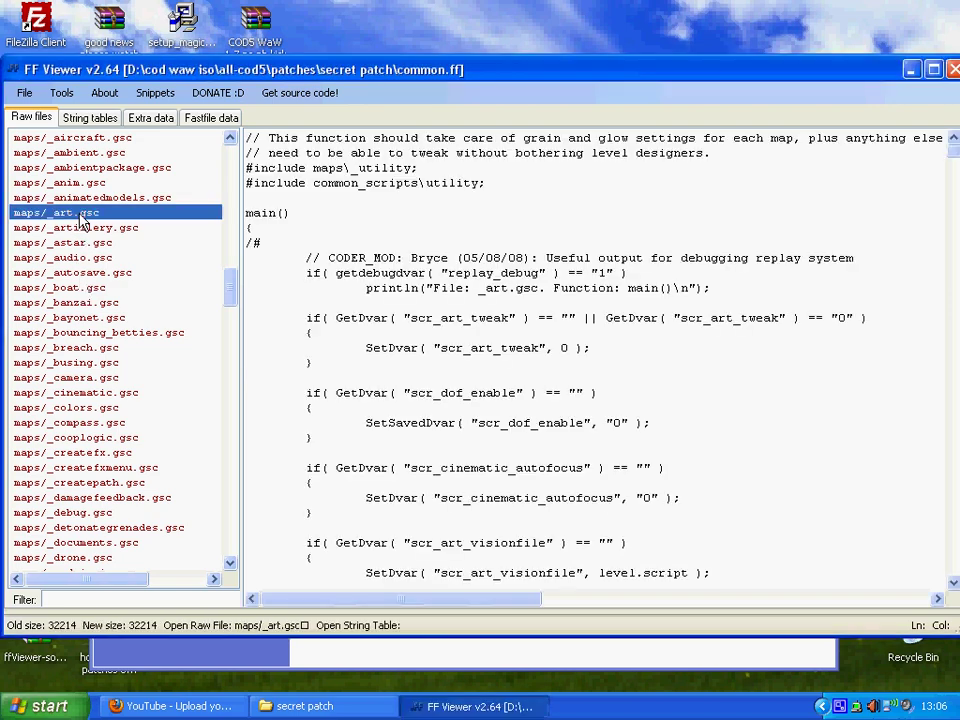
pyautogui.rightClick(67, 213)
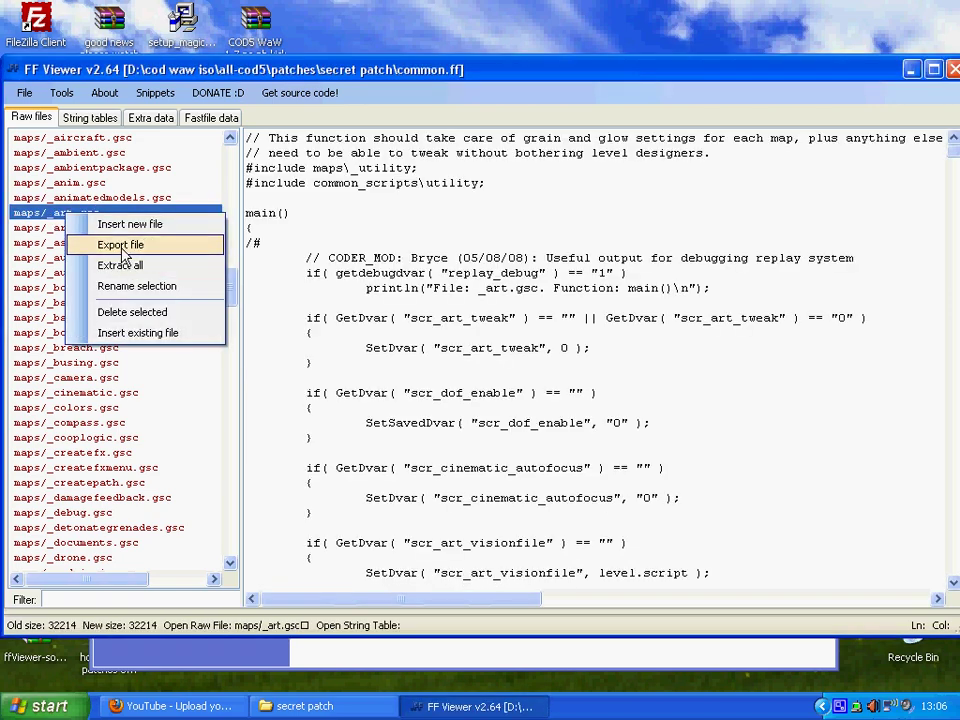
pyautogui.click(124, 245)
pyautogui.click(268, 268)
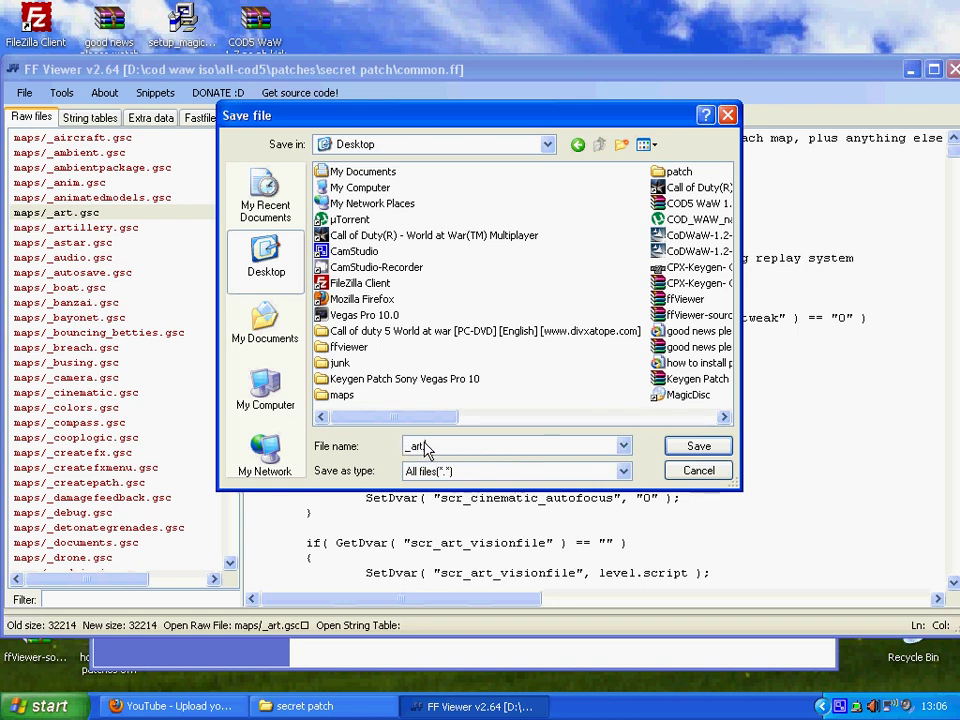
pyautogui.click(699, 447)
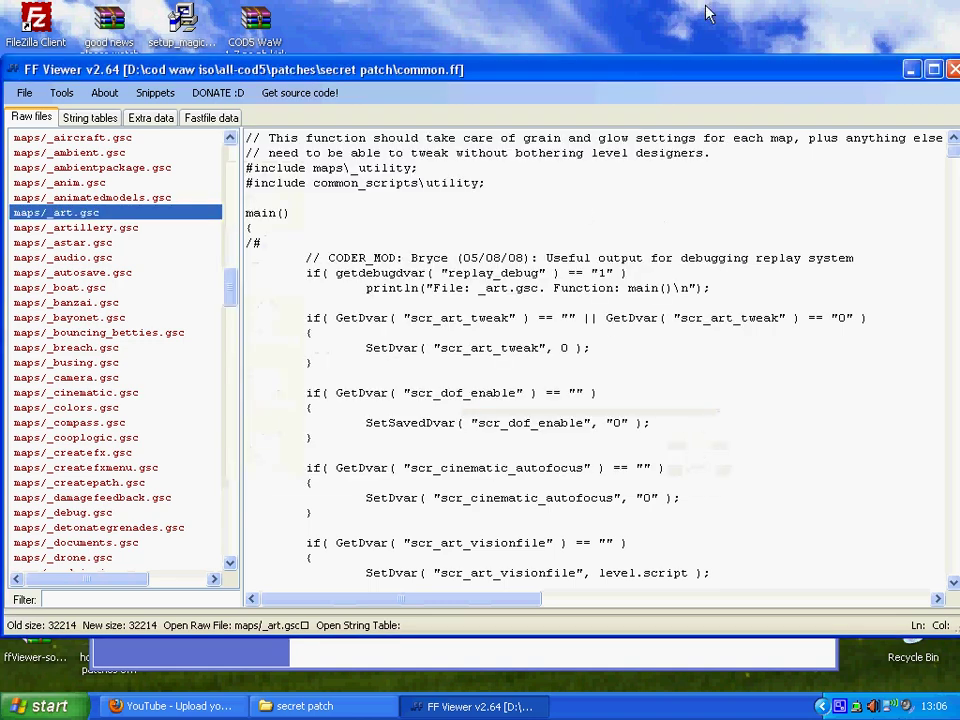
# Close the secret patch folder and move the FF Viewer window aside to check the exported _art file on the desktop
pyautogui.doubleClick(750, 66)
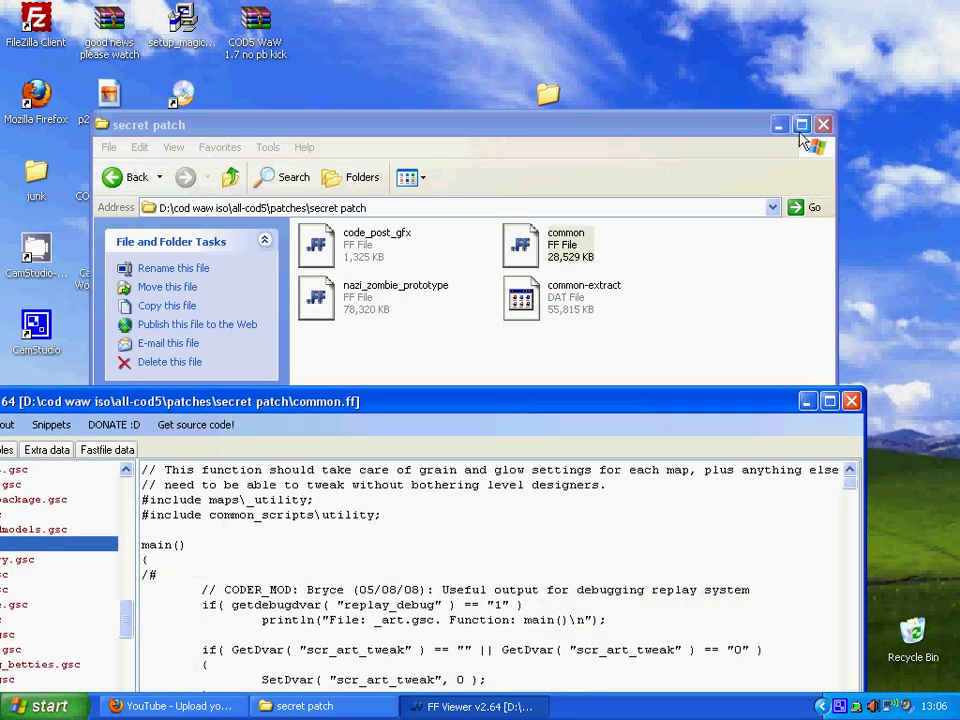
pyautogui.click(823, 124)
pyautogui.click(143, 345)
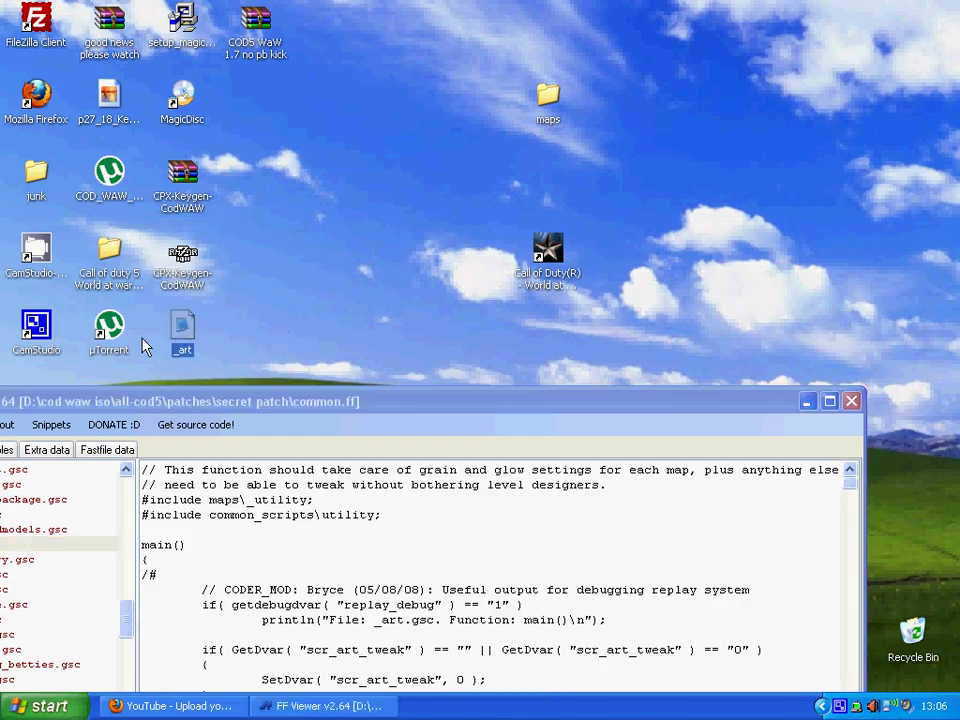
pyautogui.moveTo(308, 413); pyautogui.dragTo(476, 59)
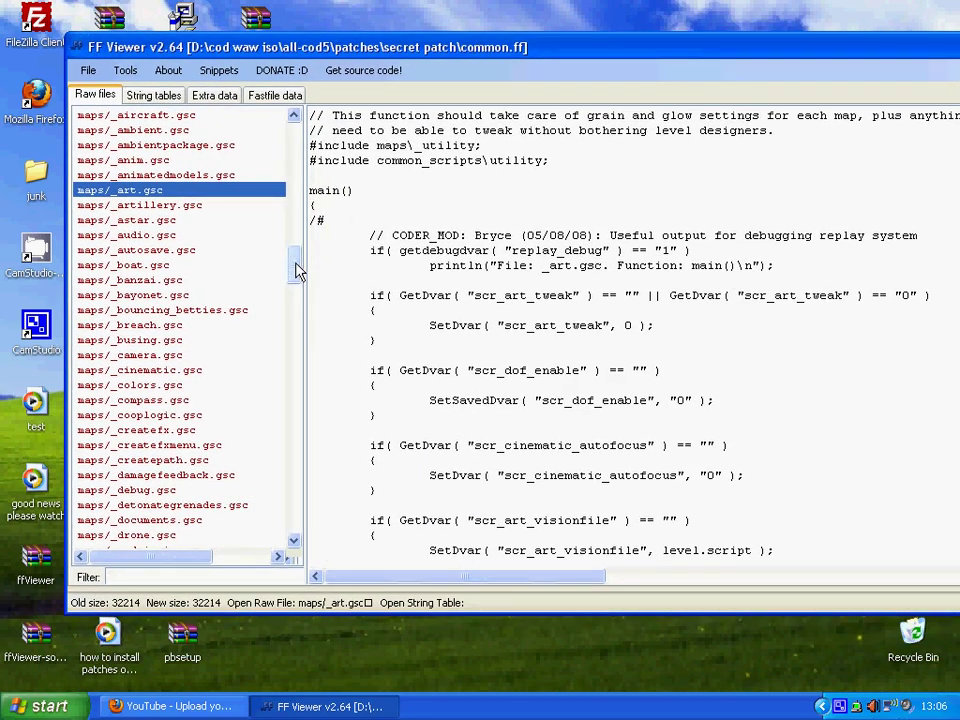
# Find maps/_debug.gsc among the raw files and look through its script code
pyautogui.scroll(-1, 297, 268)
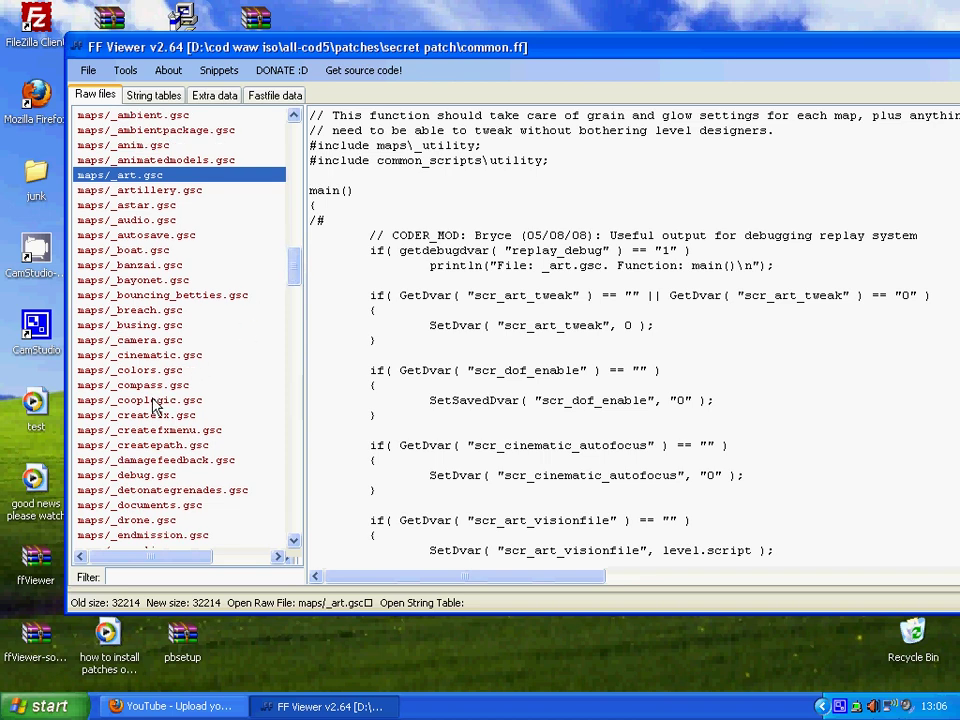
pyautogui.scroll(-3, 197, 374)
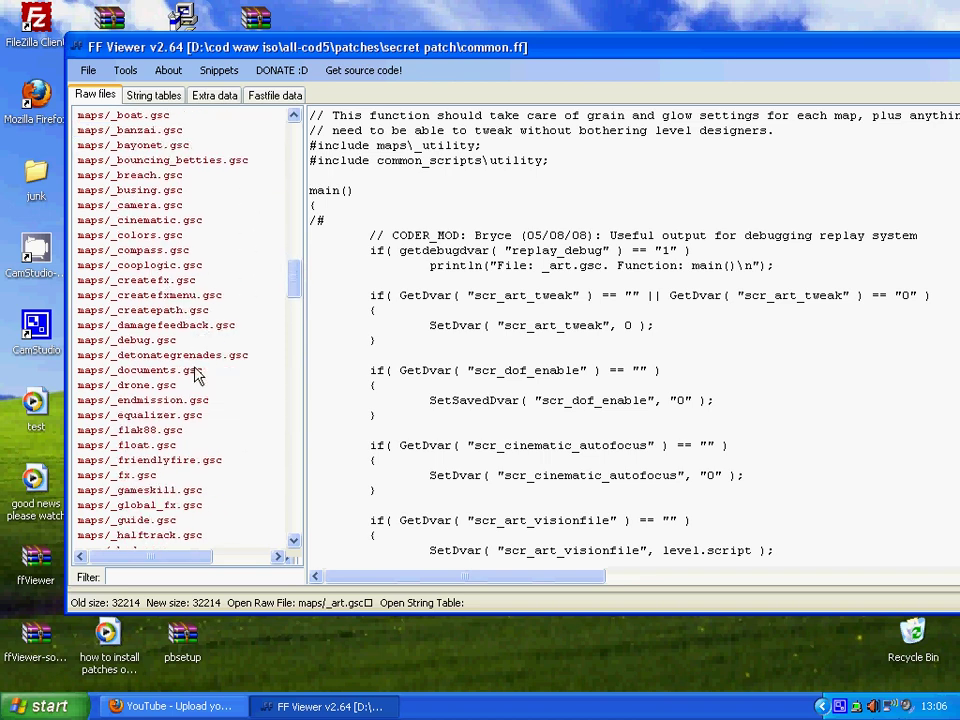
pyautogui.scroll(1, 197, 374)
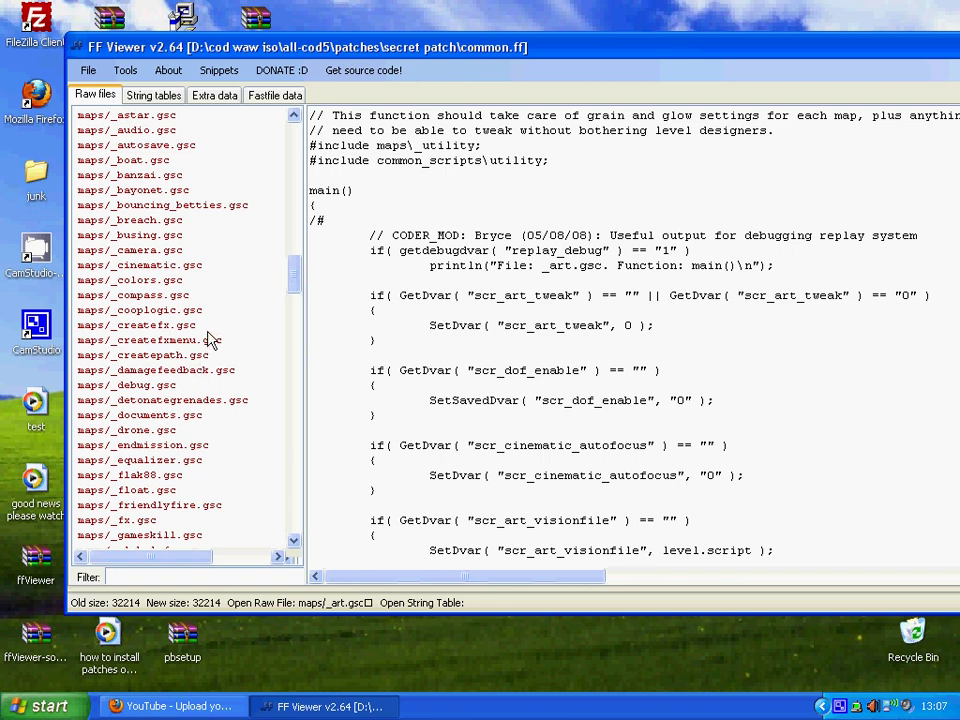
pyautogui.click(153, 388)
pyautogui.scroll(-3, 414, 294)
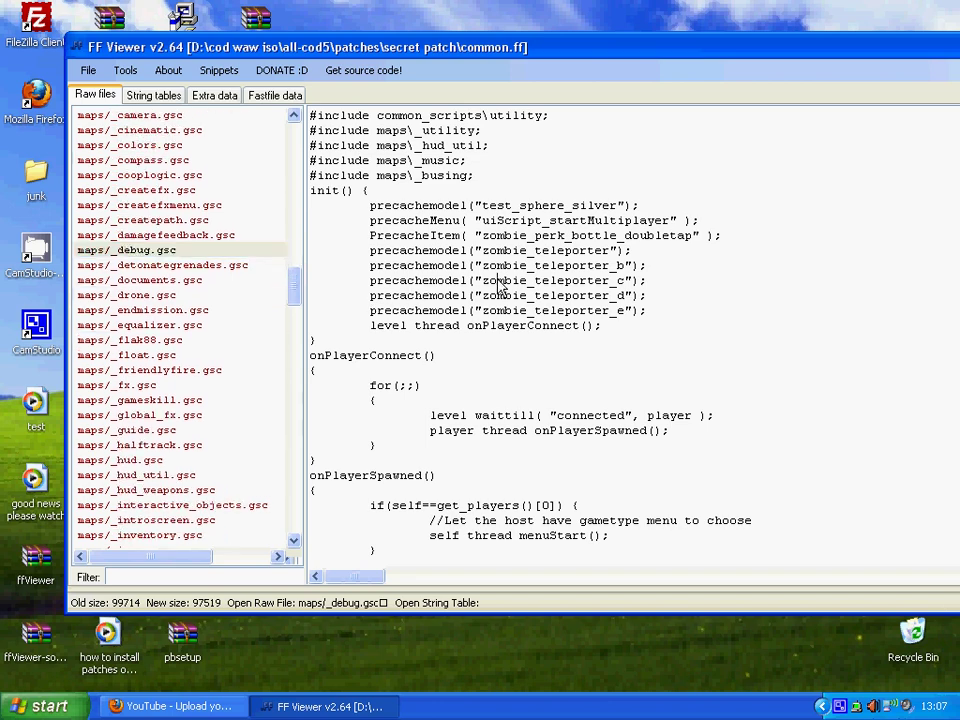
pyautogui.click(250, 246)
pyautogui.click(414, 242)
pyautogui.scroll(-4, 415, 246)
pyautogui.scroll(-16, 416, 244)
pyautogui.scroll(6, 272, 274)
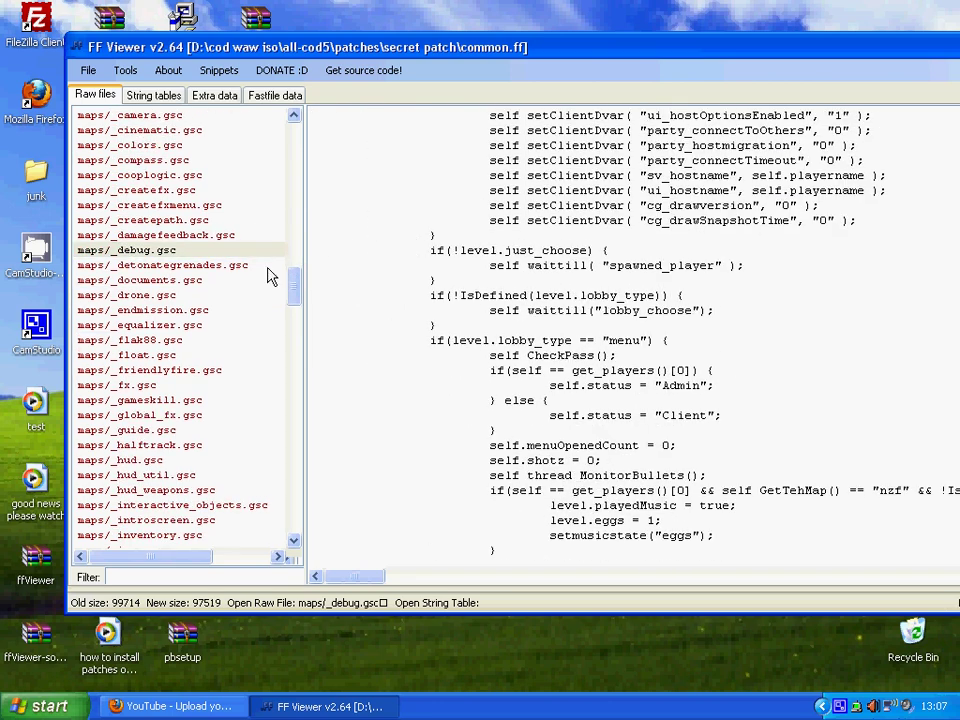
# Export the raw file maps/_debug.gsc to the Desktop under the name _debug.gsc
pyautogui.moveTo(294, 279); pyautogui.dragTo(294, 259)
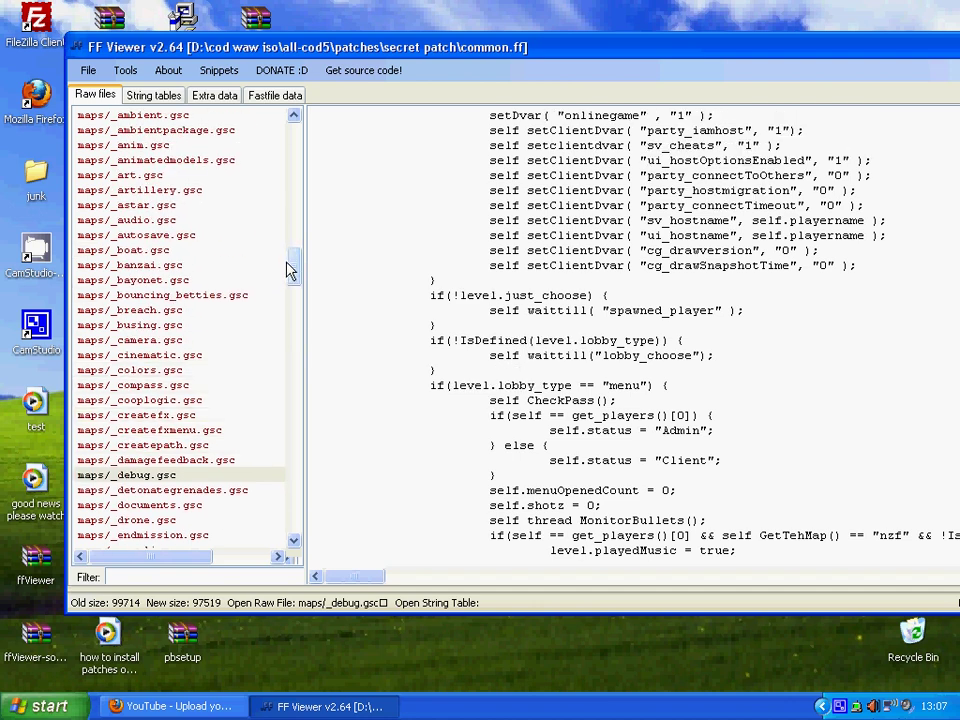
pyautogui.rightClick(140, 476)
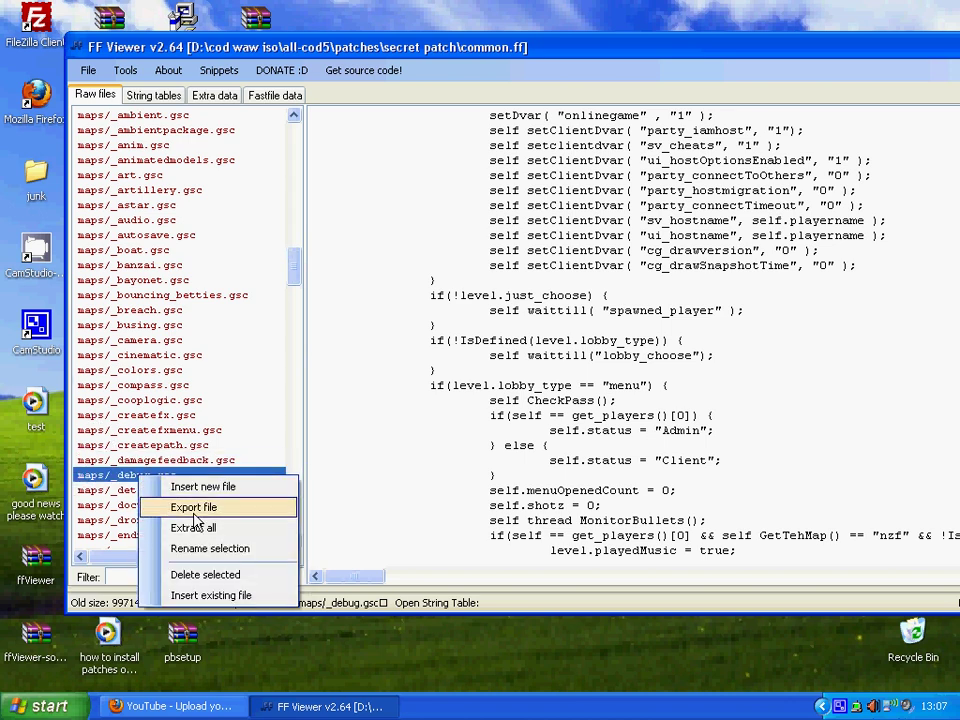
pyautogui.click(195, 510)
pyautogui.click(266, 258)
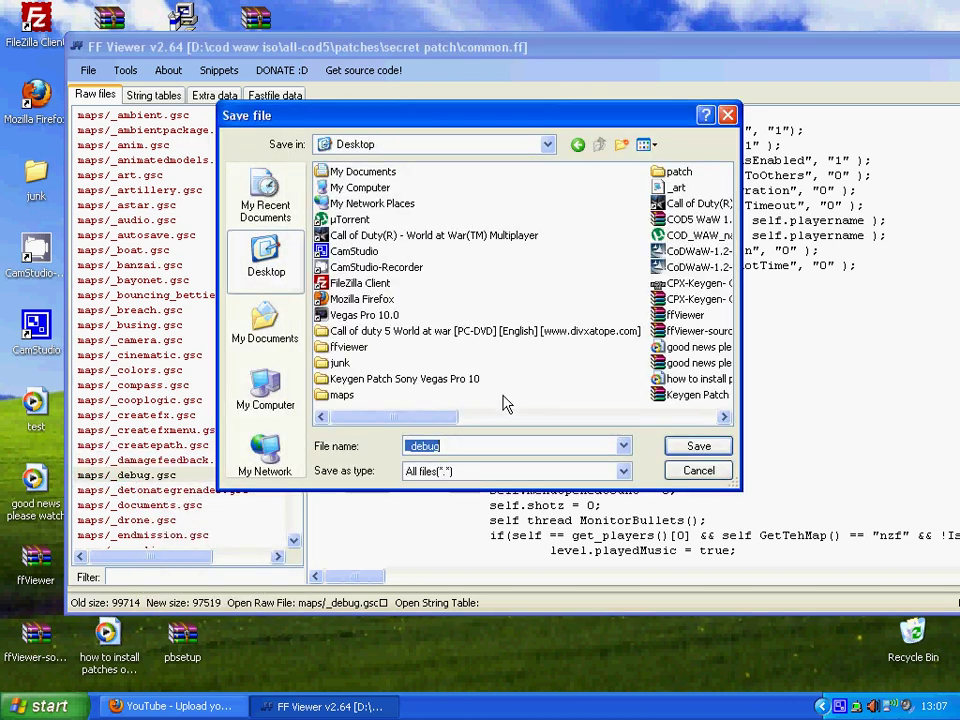
pyautogui.click(480, 450)
pyautogui.write('.gsc')
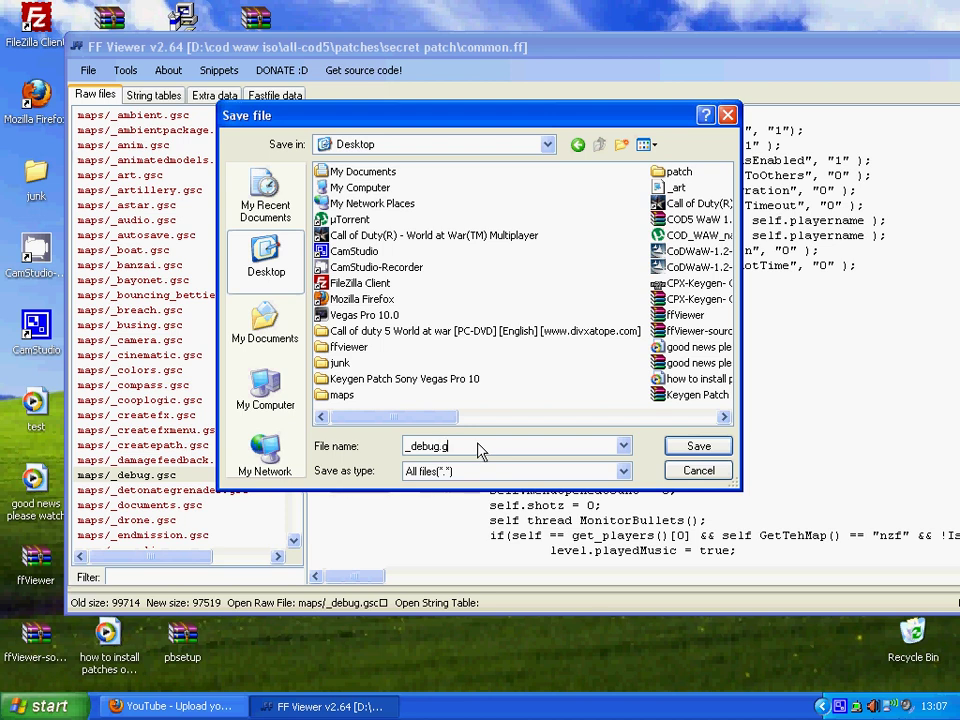
pyautogui.click(699, 446)
# Find the raw file maps/_cheat.gsc and export it to the Desktop as _cheat.gsc
pyautogui.scroll(-3, 246, 433)
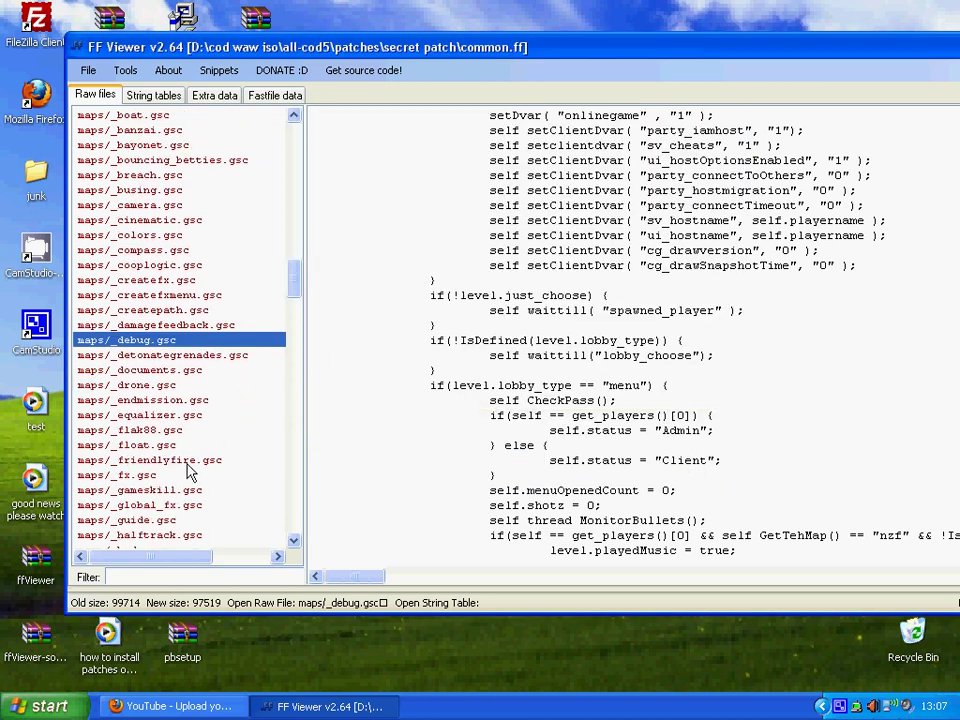
pyautogui.scroll(-1, 185, 480)
pyautogui.scroll(-2, 185, 420)
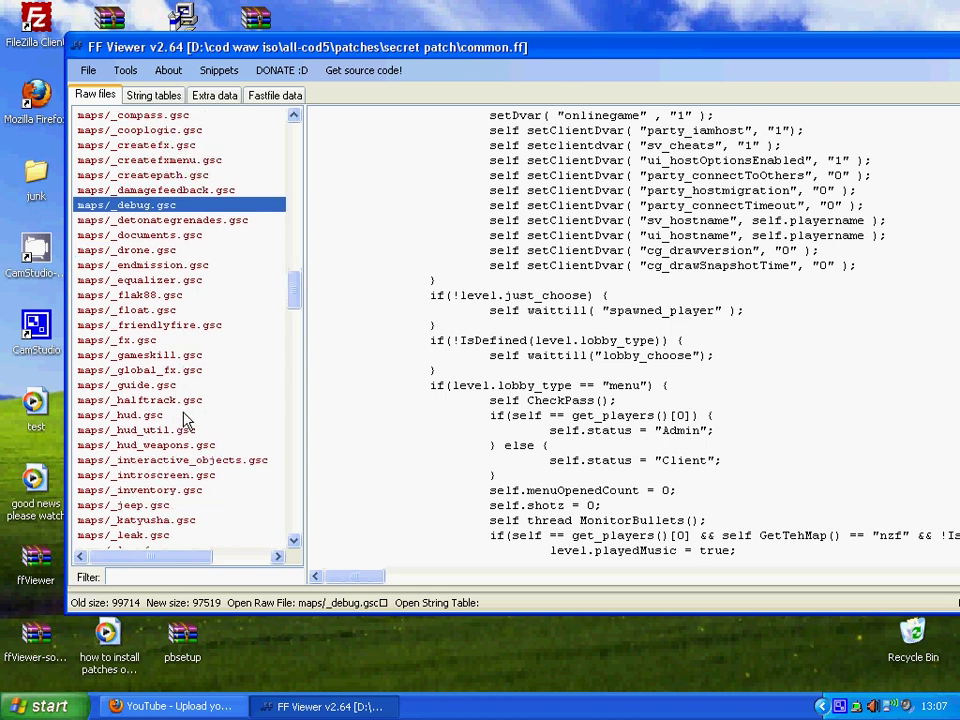
pyautogui.scroll(-6, 128, 428)
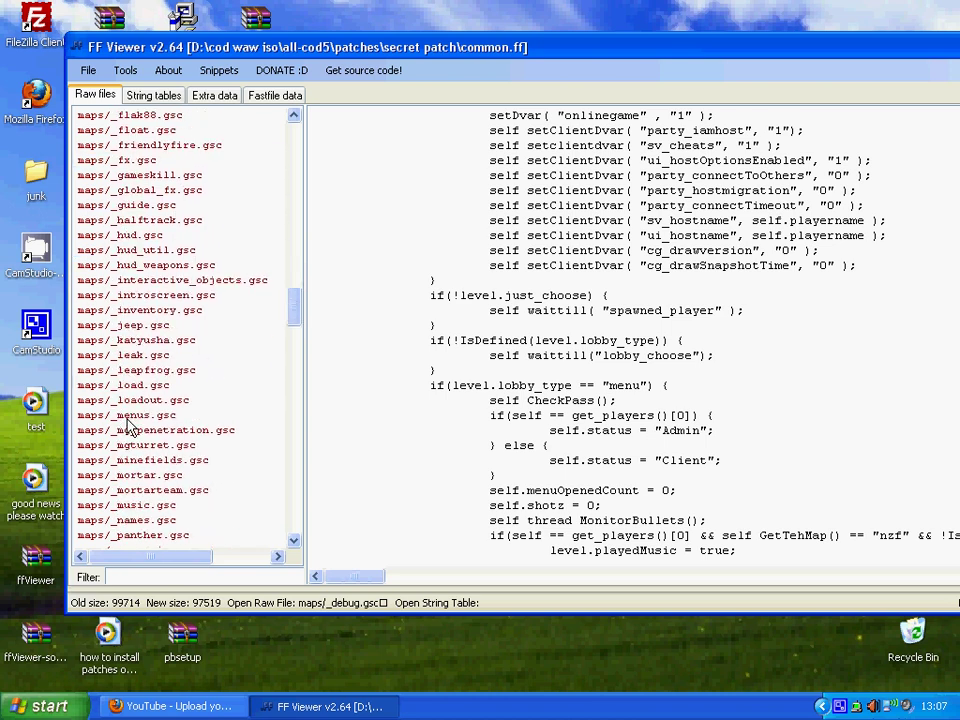
pyautogui.scroll(-7, 128, 428)
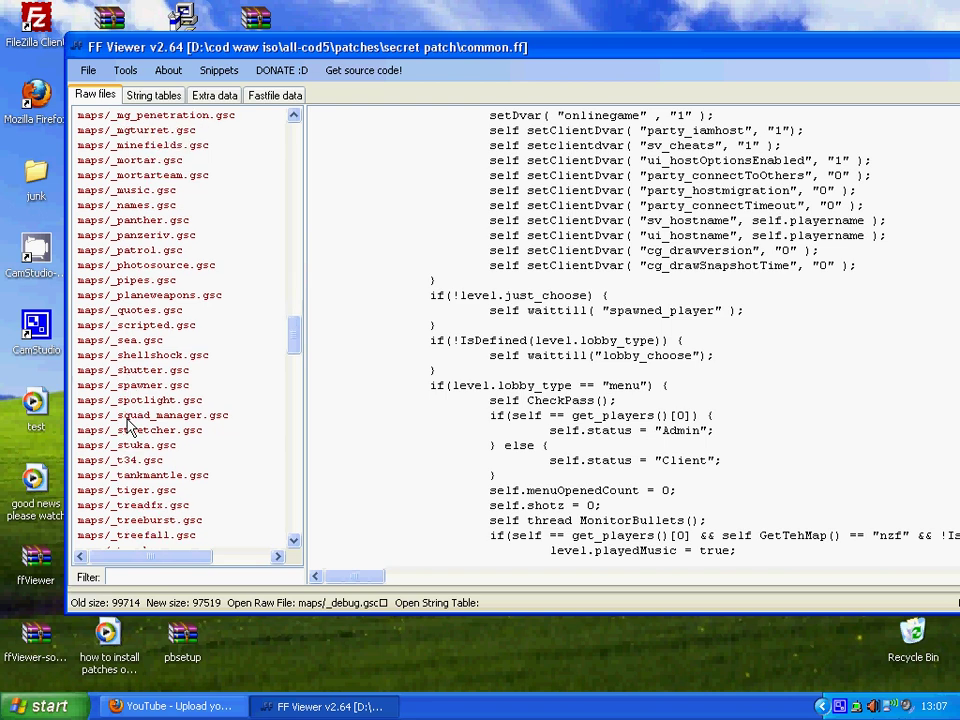
pyautogui.scroll(-6, 128, 428)
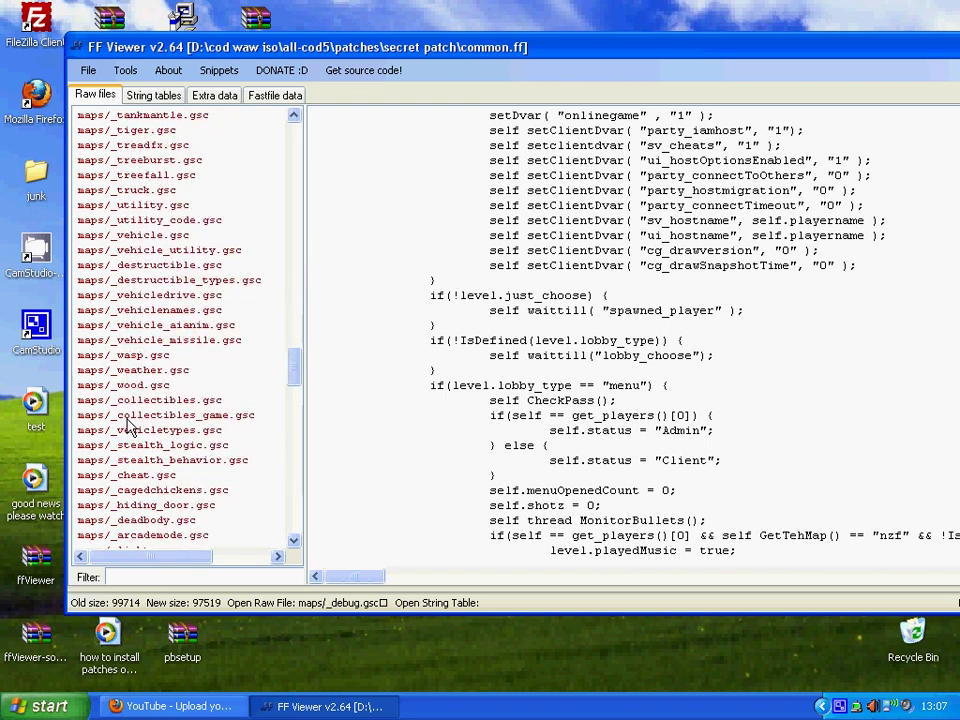
pyautogui.click(147, 476)
pyautogui.rightClick(147, 476)
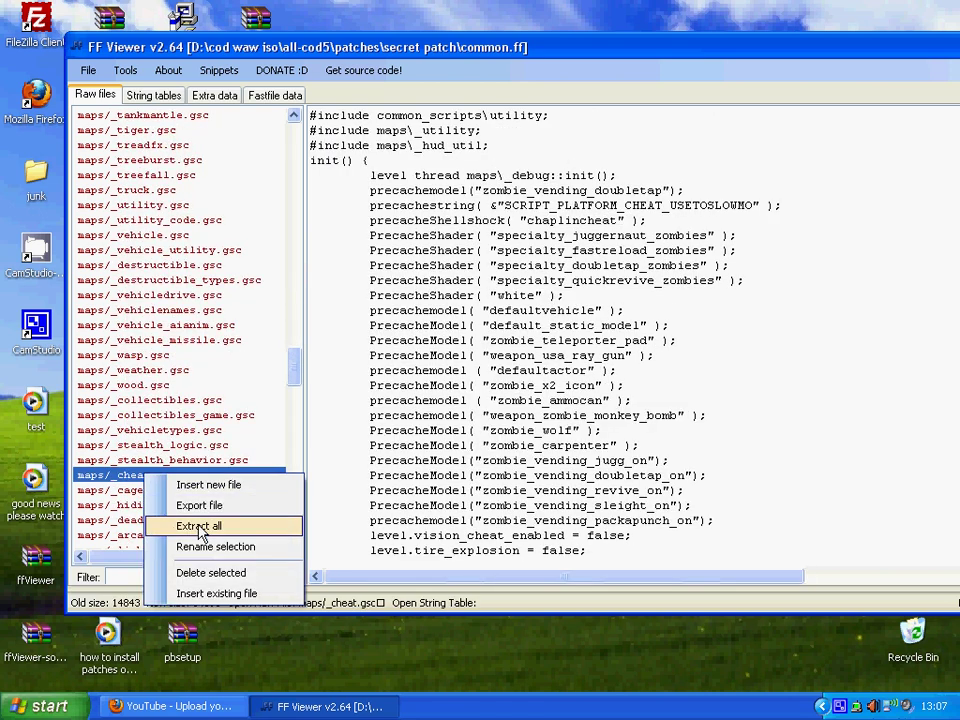
pyautogui.click(195, 504)
pyautogui.click(294, 266)
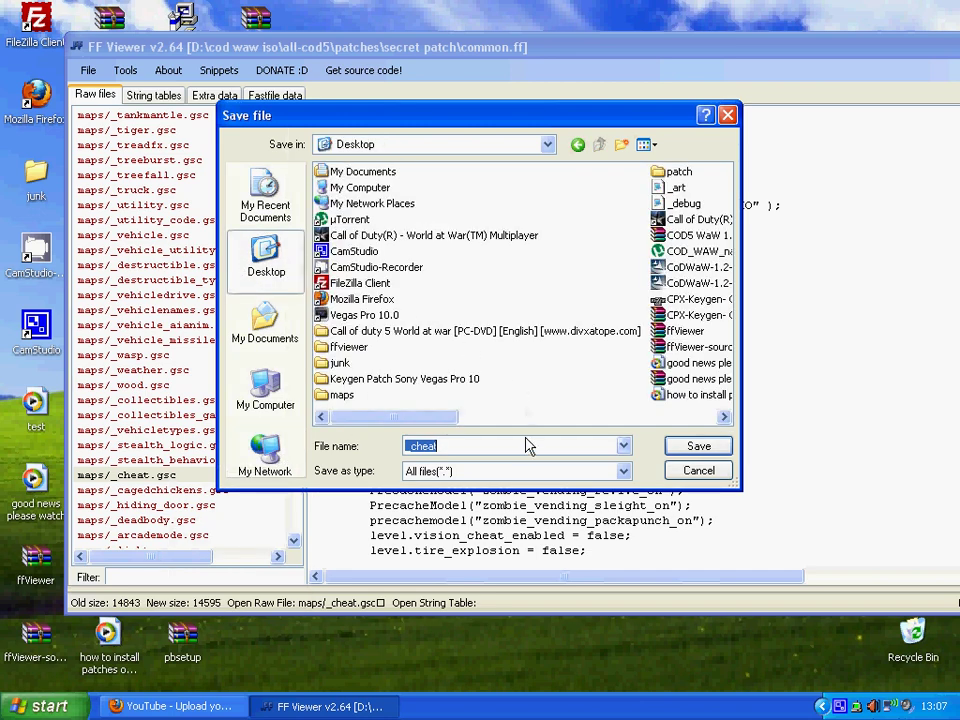
pyautogui.click(519, 451)
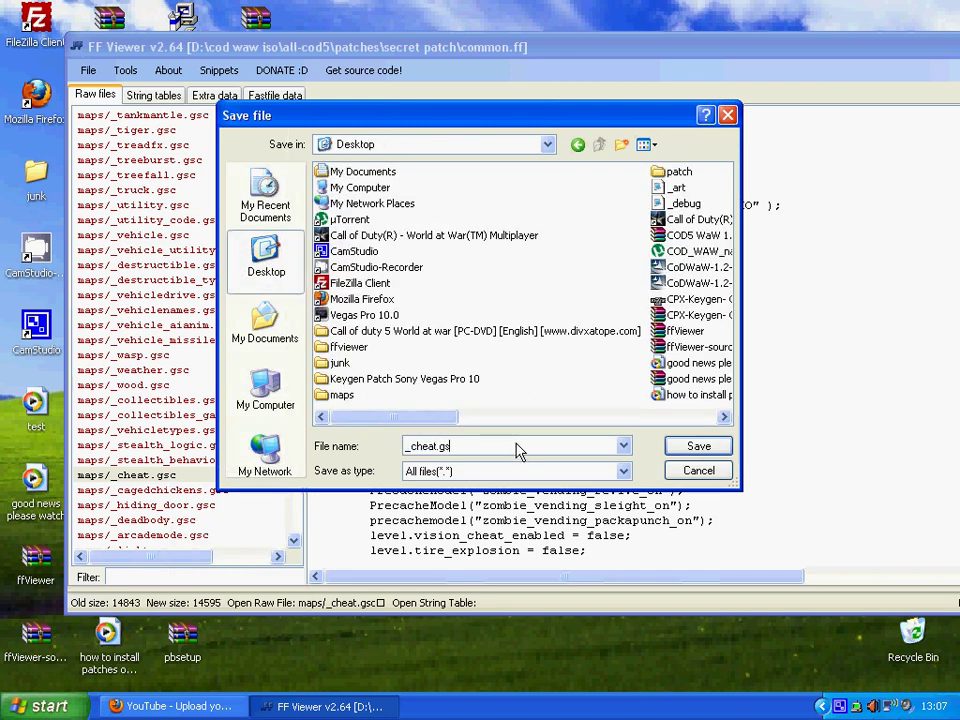
pyautogui.click(699, 446)
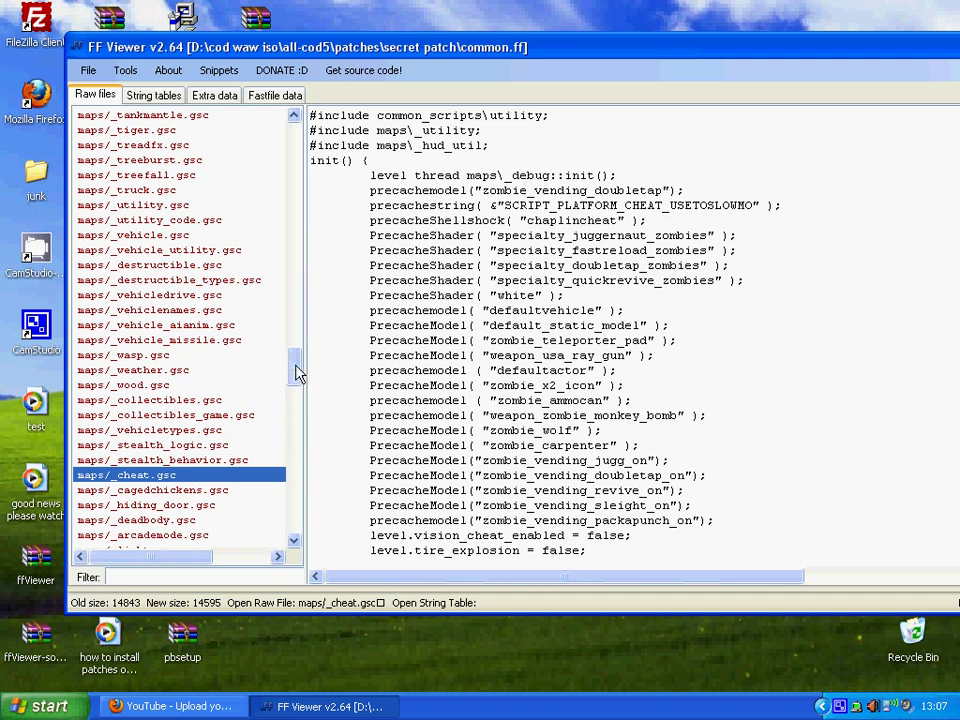
# Export the raw file maps/_createdynents.gsc to the Desktop
pyautogui.moveTo(297, 372); pyautogui.dragTo(296, 386)
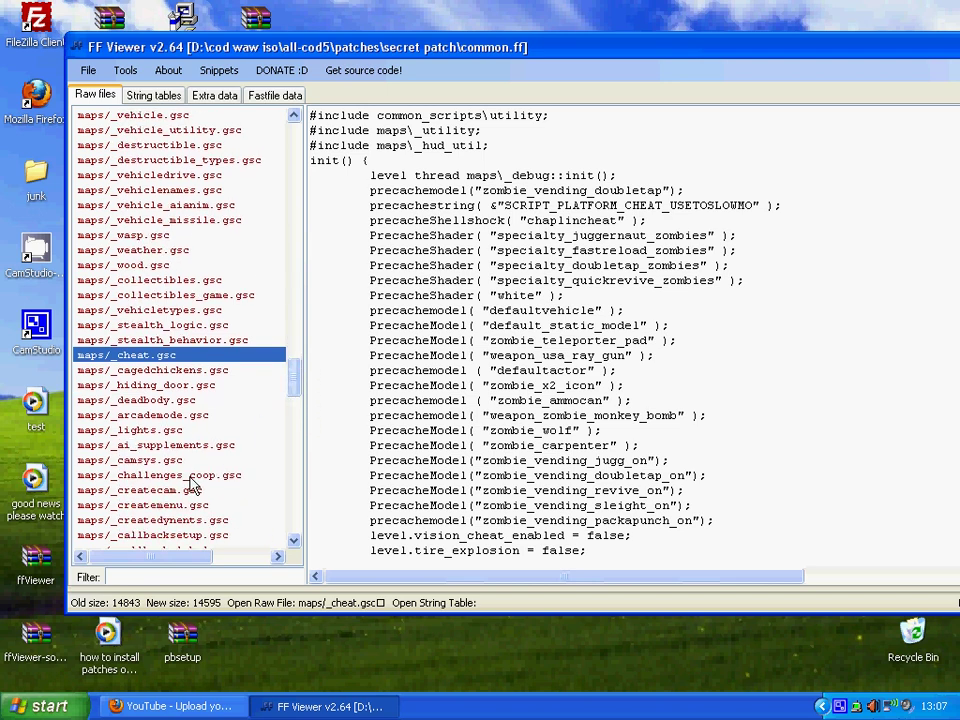
pyautogui.click(155, 520)
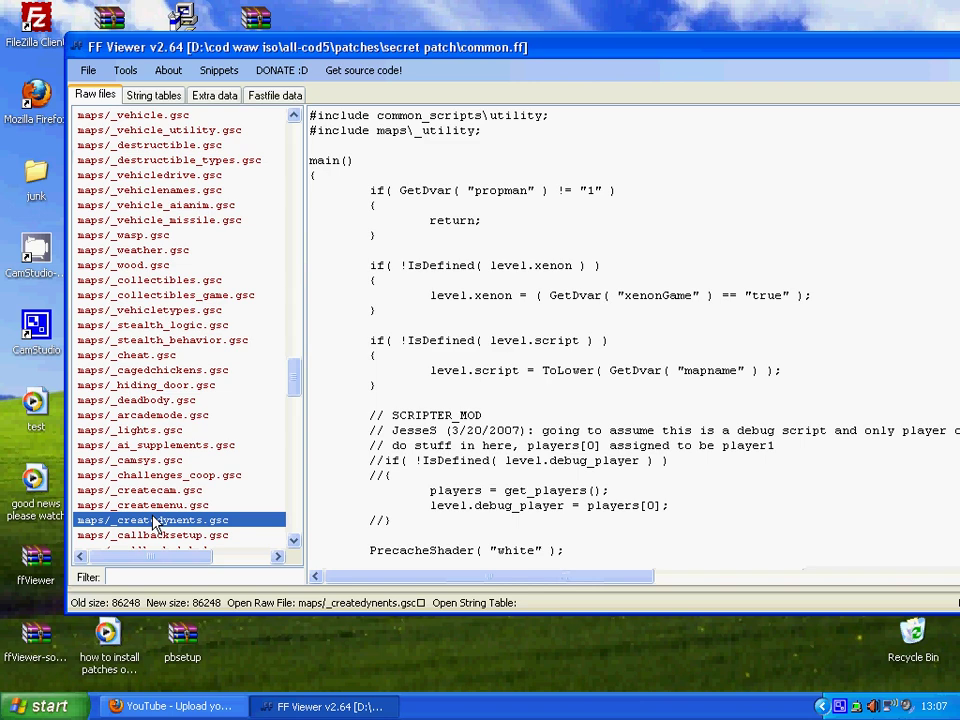
pyautogui.rightClick(155, 520)
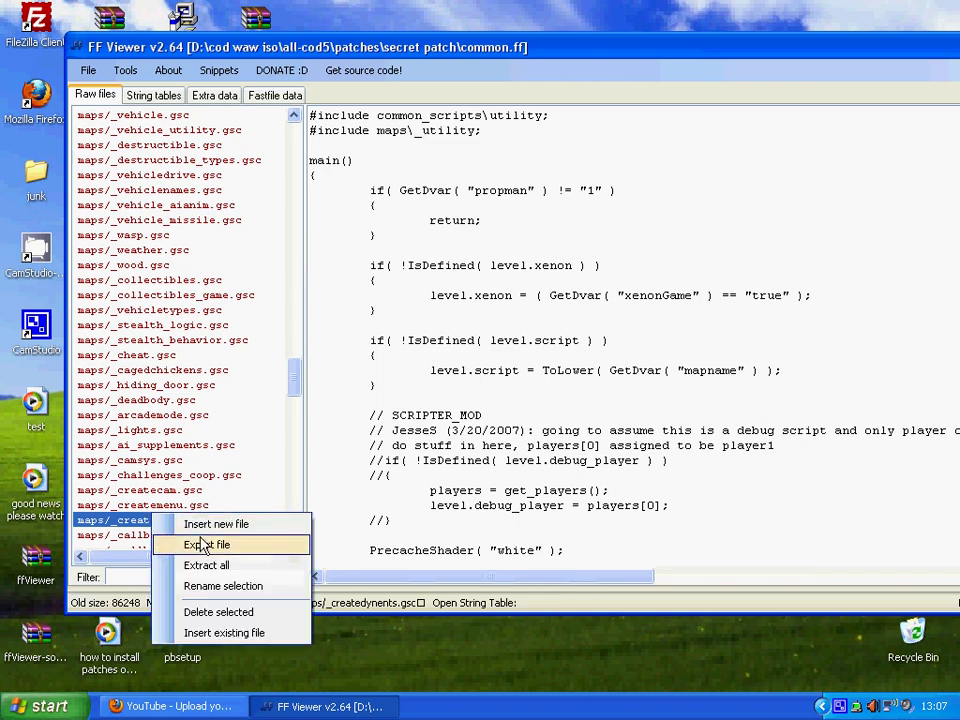
pyautogui.click(211, 548)
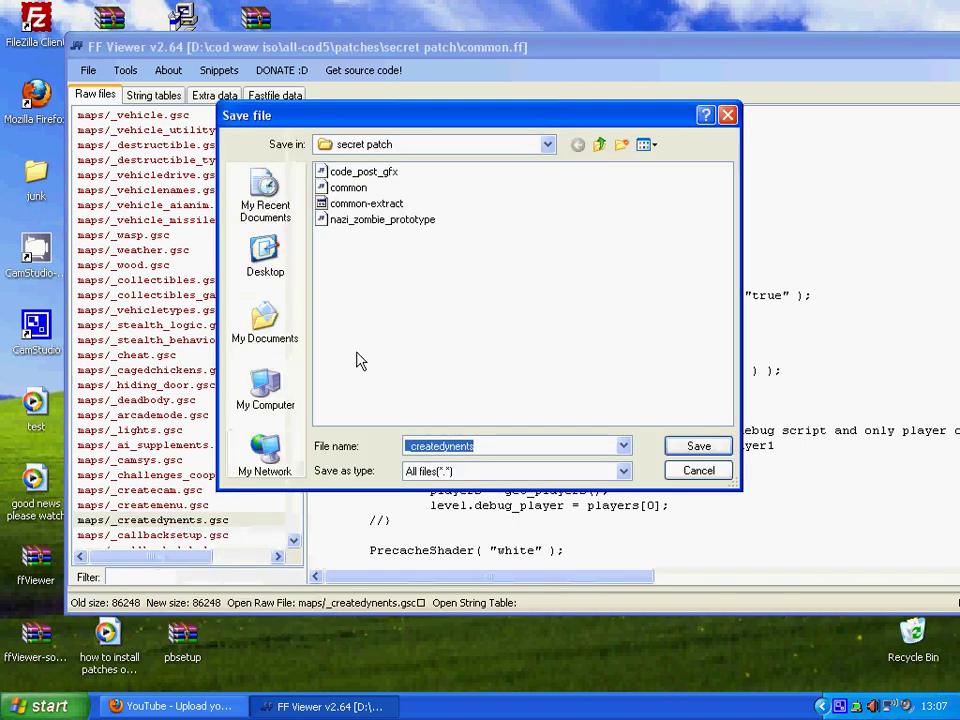
pyautogui.click(260, 259)
pyautogui.click(500, 453)
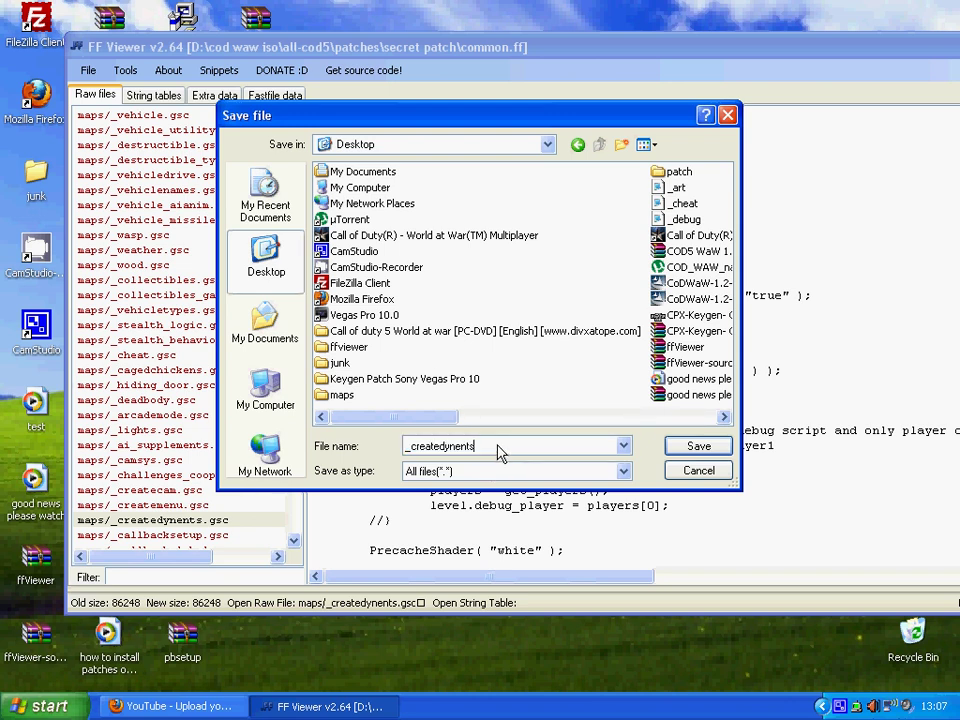
pyautogui.click(697, 447)
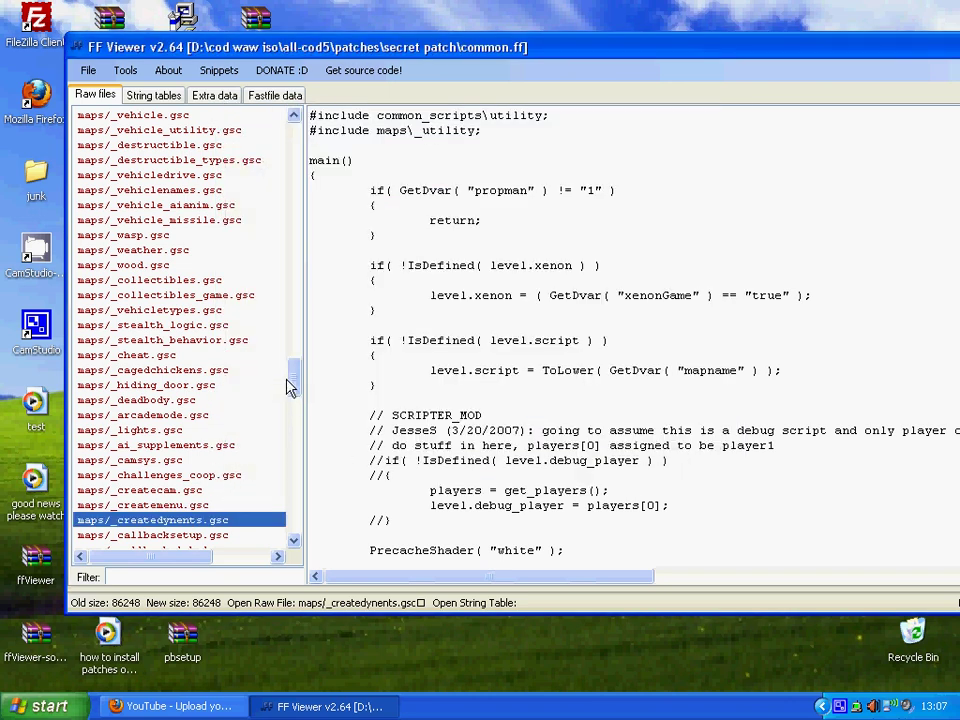
# Export the raw file maps/_hud_message.gsc to the Desktop under the name _hud_message.gsc
pyautogui.moveTo(293, 377); pyautogui.dragTo(293, 388)
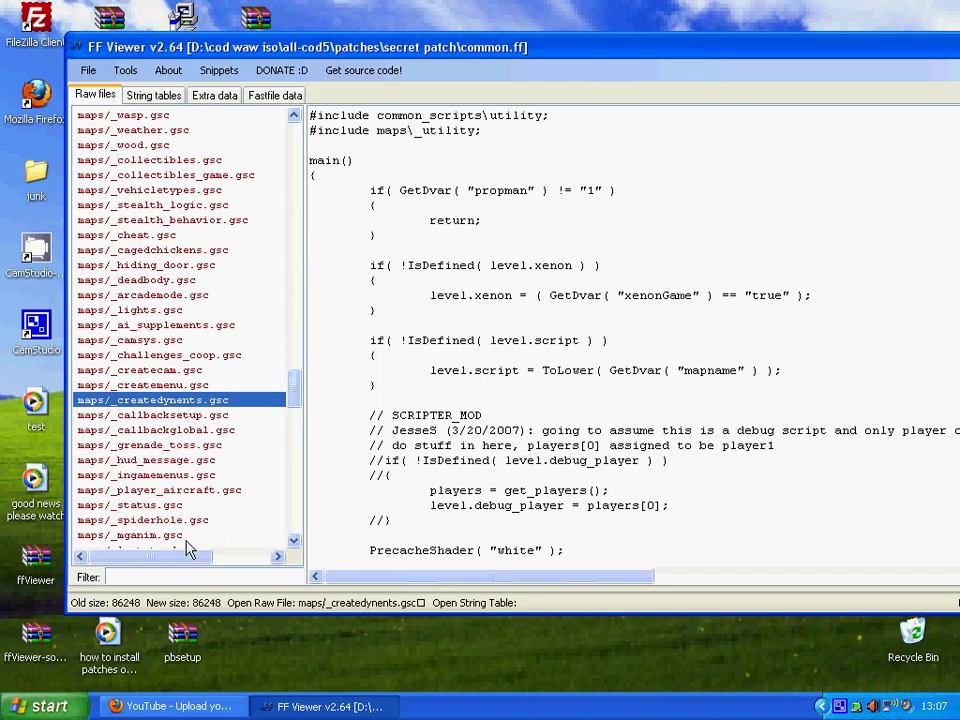
pyautogui.rightClick(185, 462)
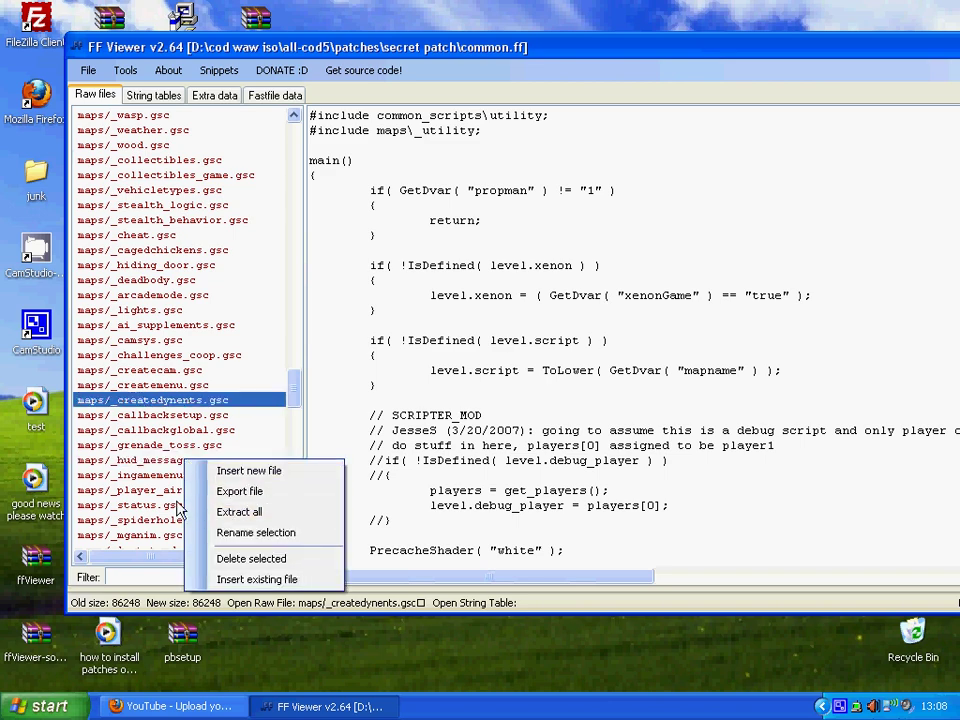
pyautogui.click(180, 460)
pyautogui.rightClick(179, 462)
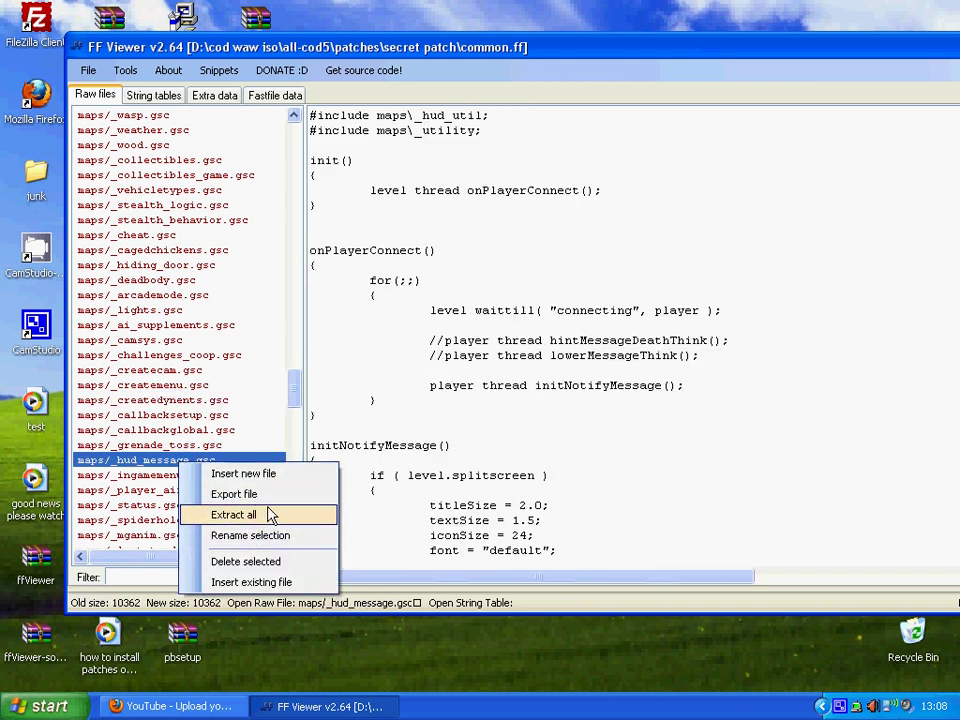
pyautogui.click(270, 514)
pyautogui.click(266, 258)
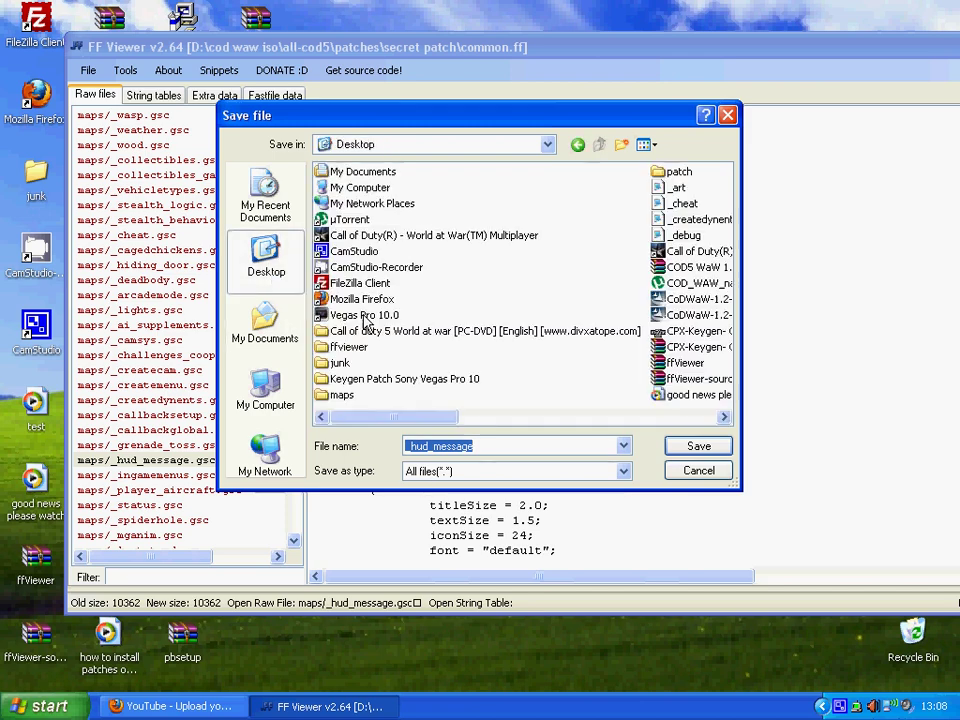
pyautogui.click(531, 452)
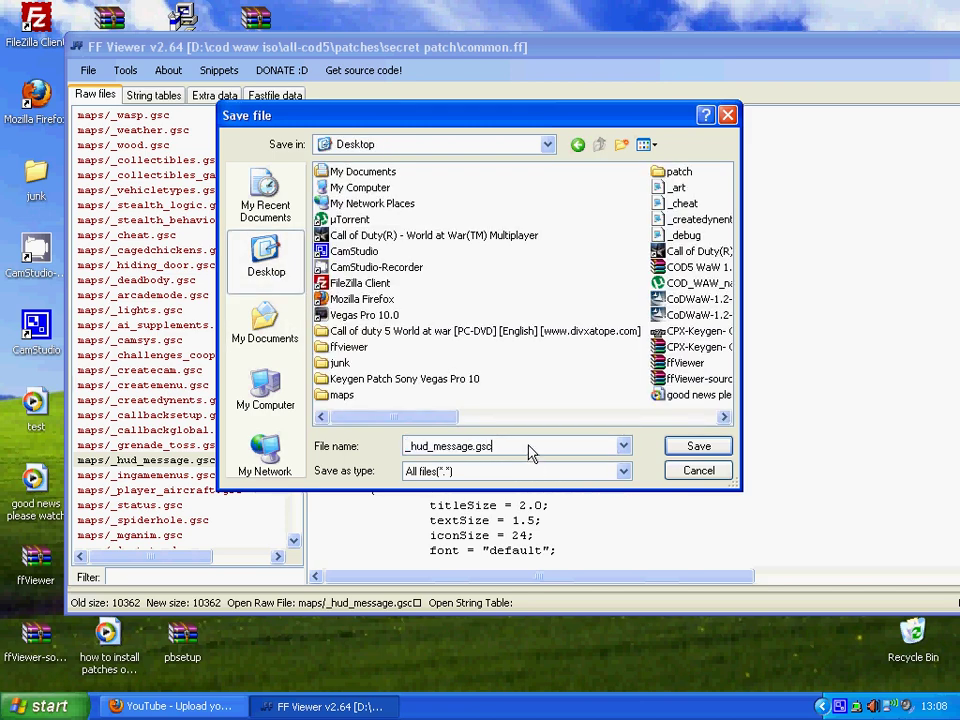
pyautogui.click(698, 446)
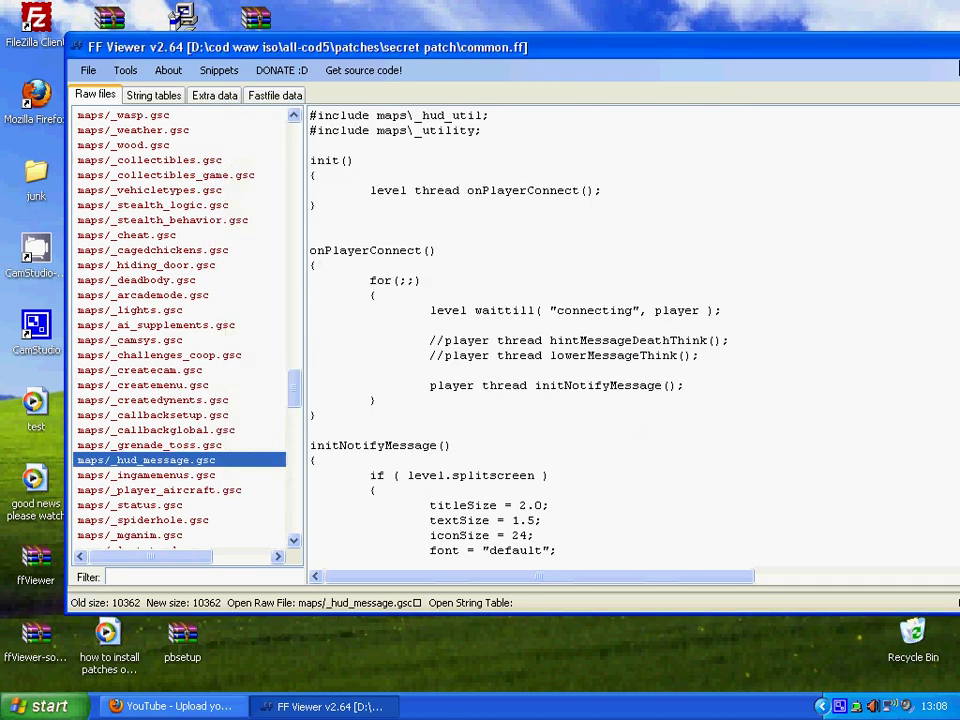
# Close FF Viewer and place the _art file below _hud_message on the desktop
pyautogui.moveTo(920, 46); pyautogui.dragTo(767, 43)
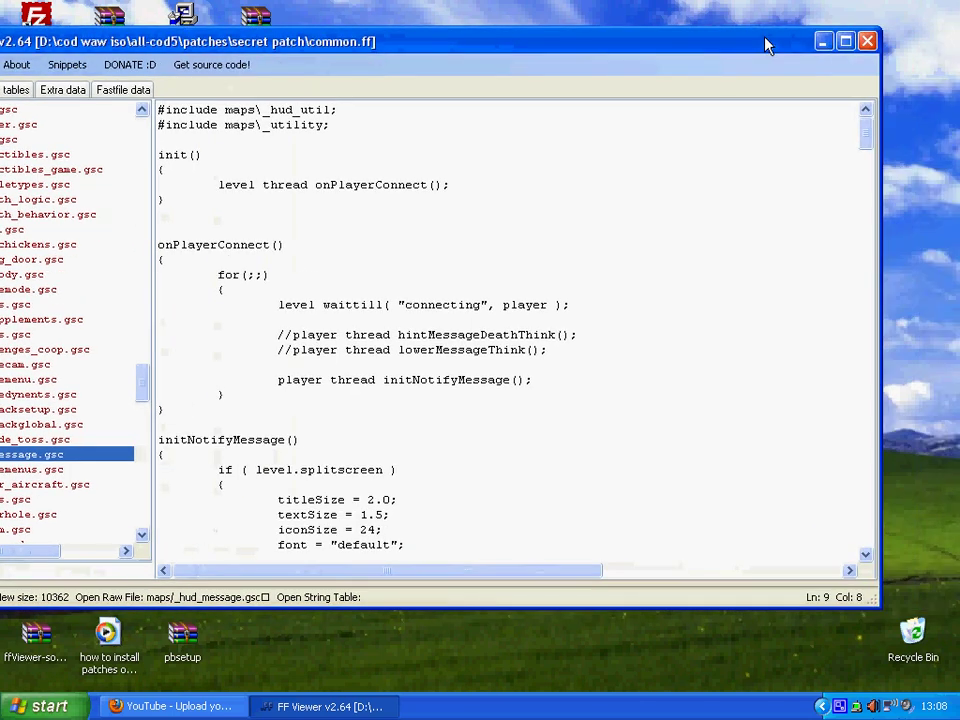
pyautogui.click(866, 40)
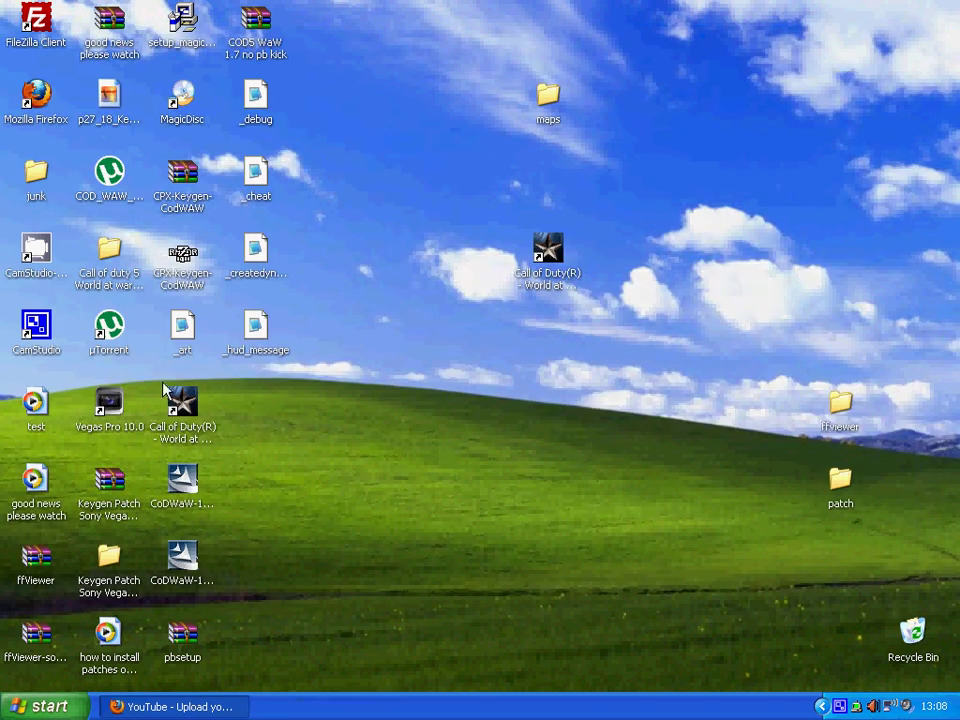
pyautogui.moveTo(182, 322); pyautogui.dragTo(255, 400)
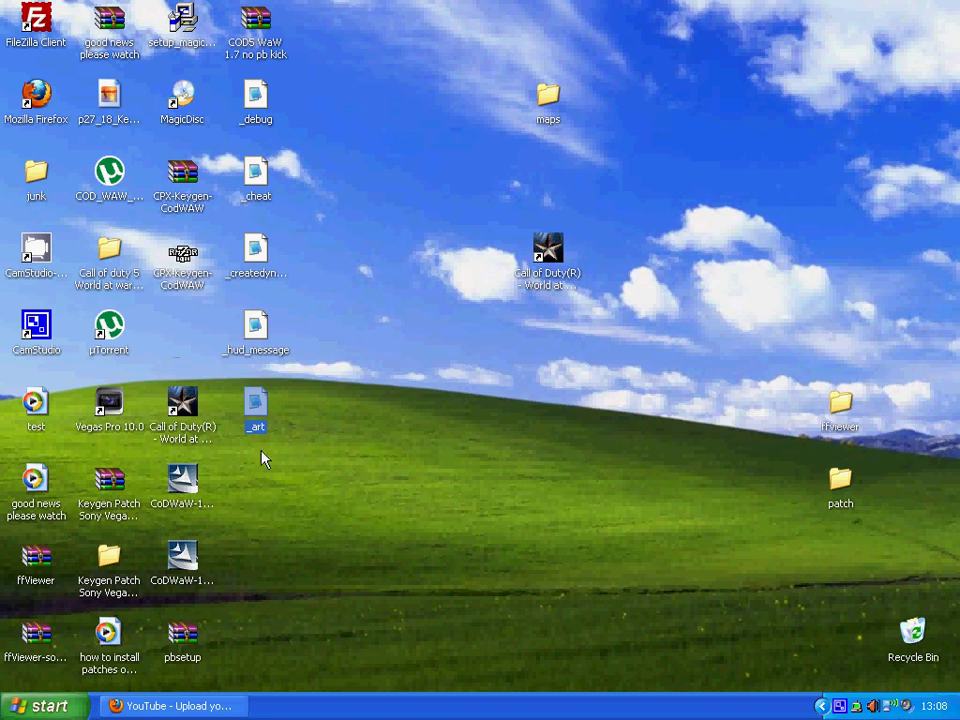
# Move the maps folder on the desktop into line above the ffviewer folder
pyautogui.rightClick(415, 323)
pyautogui.moveTo(508, 455)
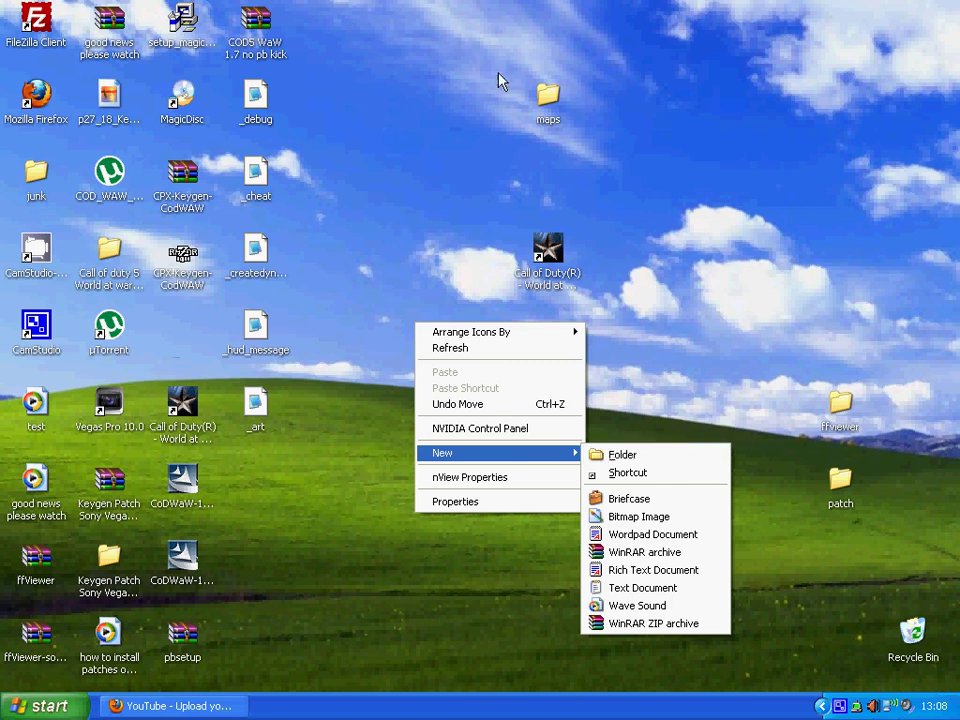
pyautogui.click(550, 118)
pyautogui.moveTo(755, 110); pyautogui.dragTo(835, 108)
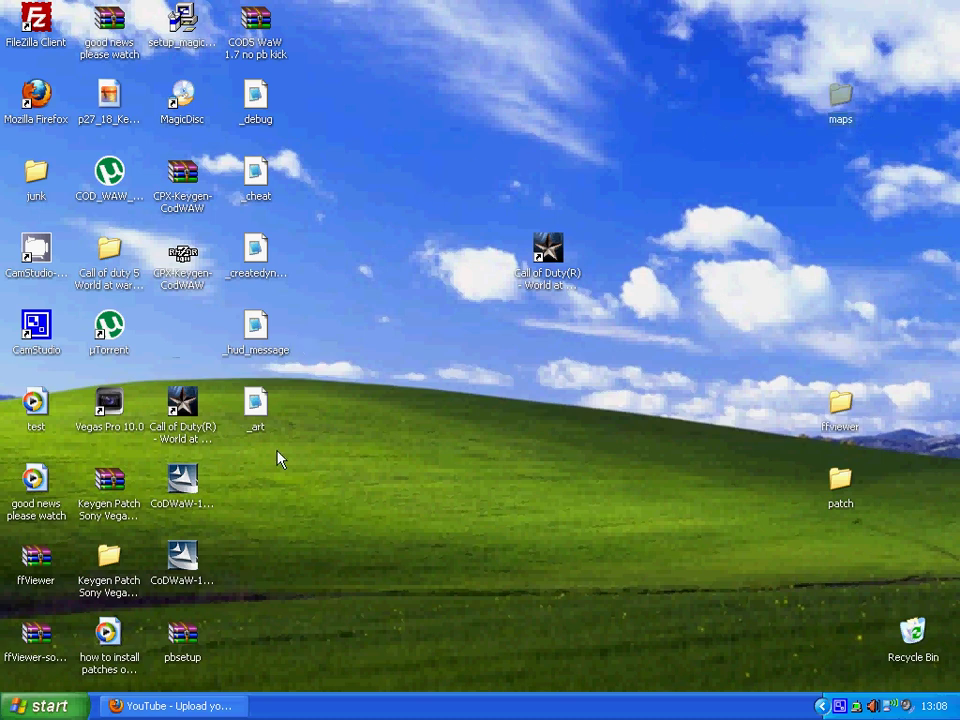
# Open the maps folder on the desktop, compare its contents with the exported script files, and close it
pyautogui.moveTo(280, 459); pyautogui.dragTo(245, 115)
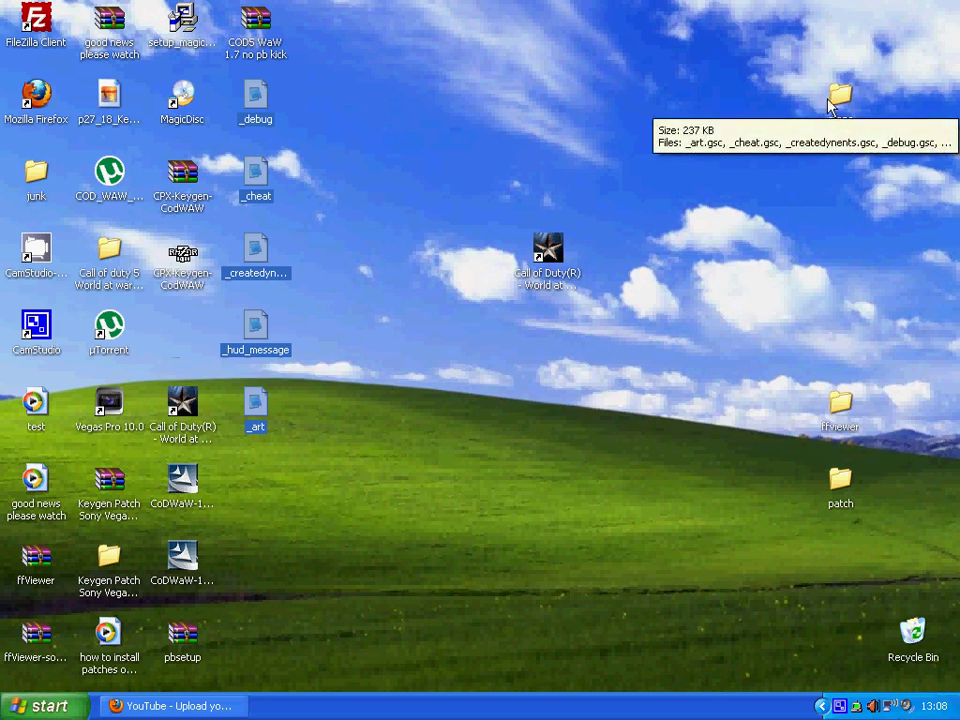
pyautogui.moveTo(889, 124); pyautogui.dragTo(773, 77)
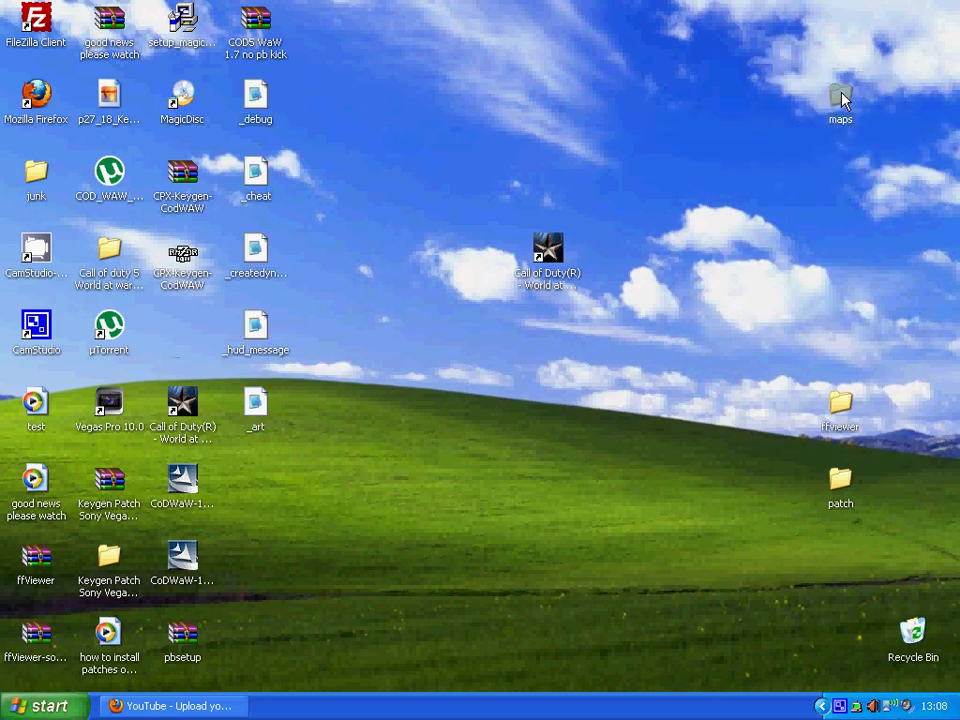
pyautogui.doubleClick(841, 97)
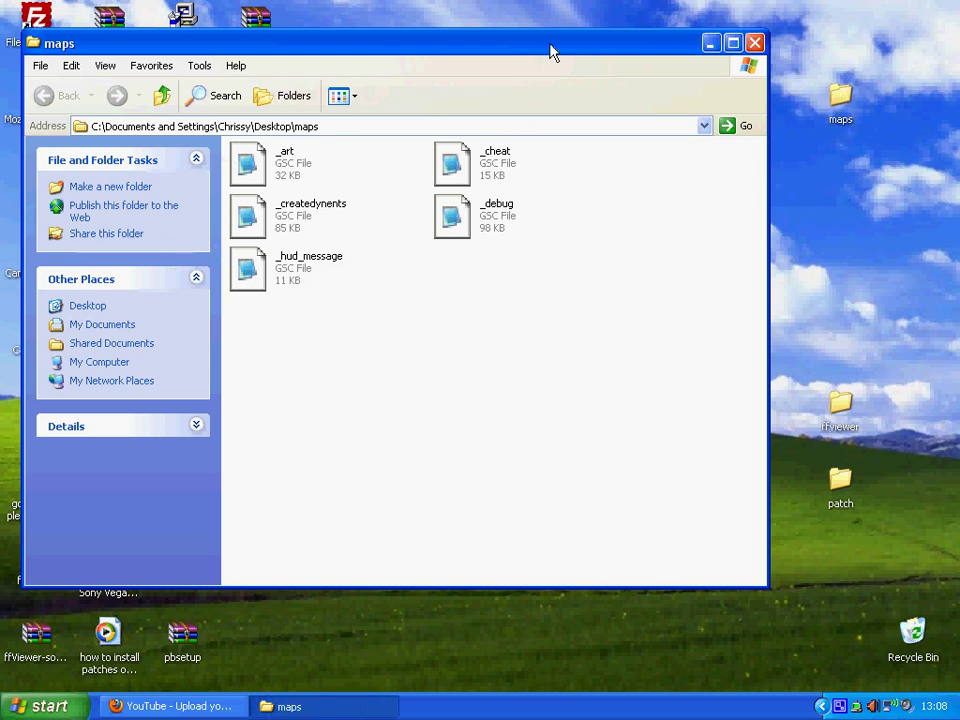
pyautogui.moveTo(553, 52); pyautogui.dragTo(868, 52)
pyautogui.moveTo(231, 528); pyautogui.dragTo(278, 100)
pyautogui.click(855, 265)
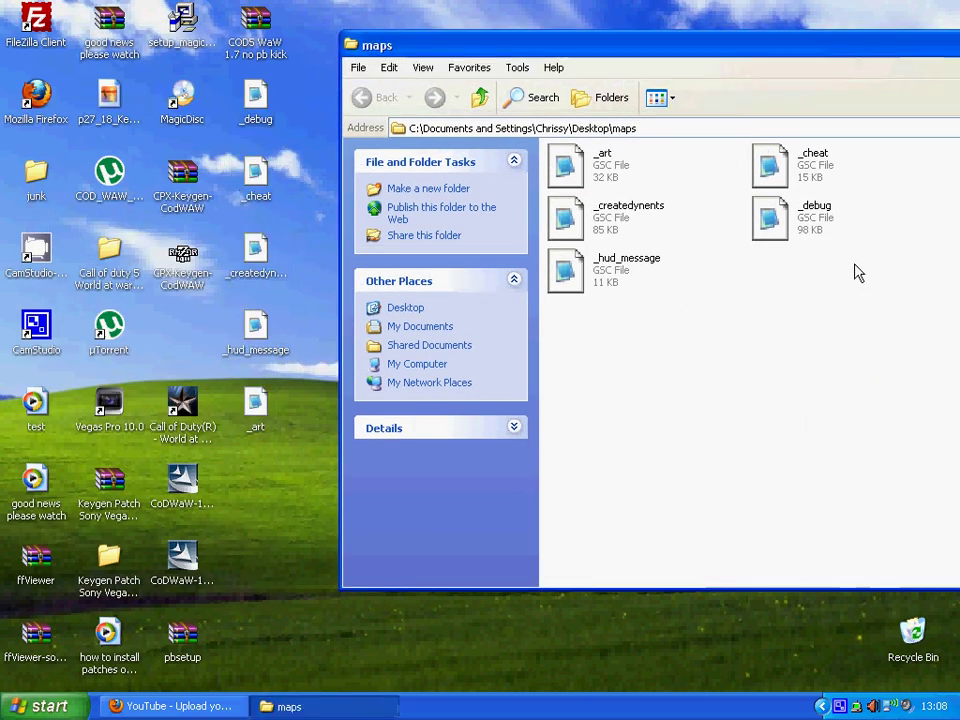
pyautogui.moveTo(864, 265); pyautogui.dragTo(731, 347)
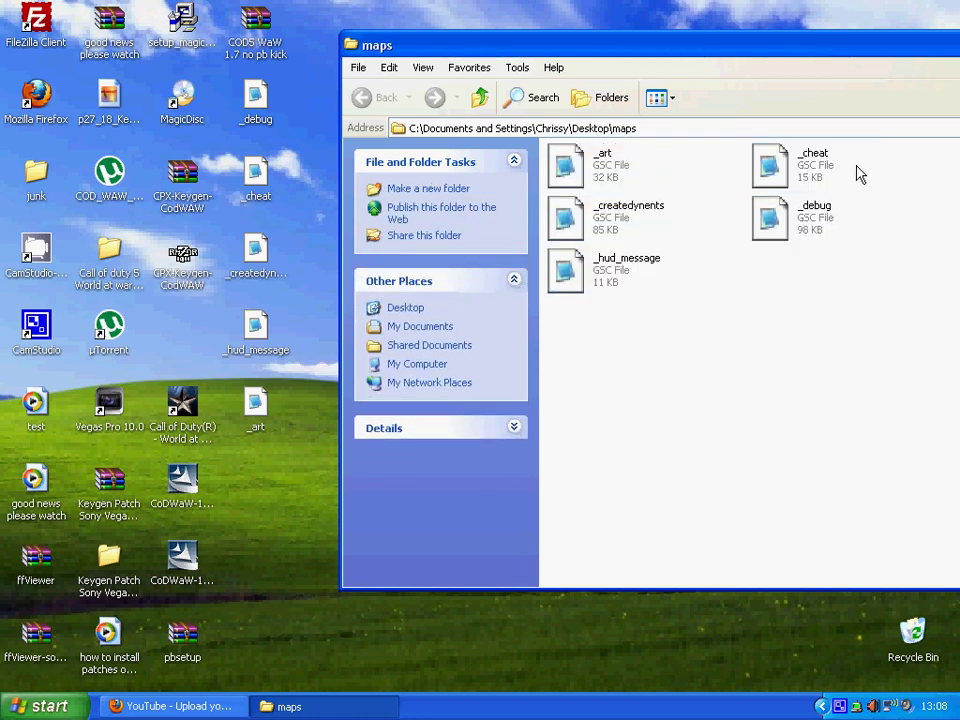
pyautogui.moveTo(859, 54); pyautogui.dragTo(672, 50)
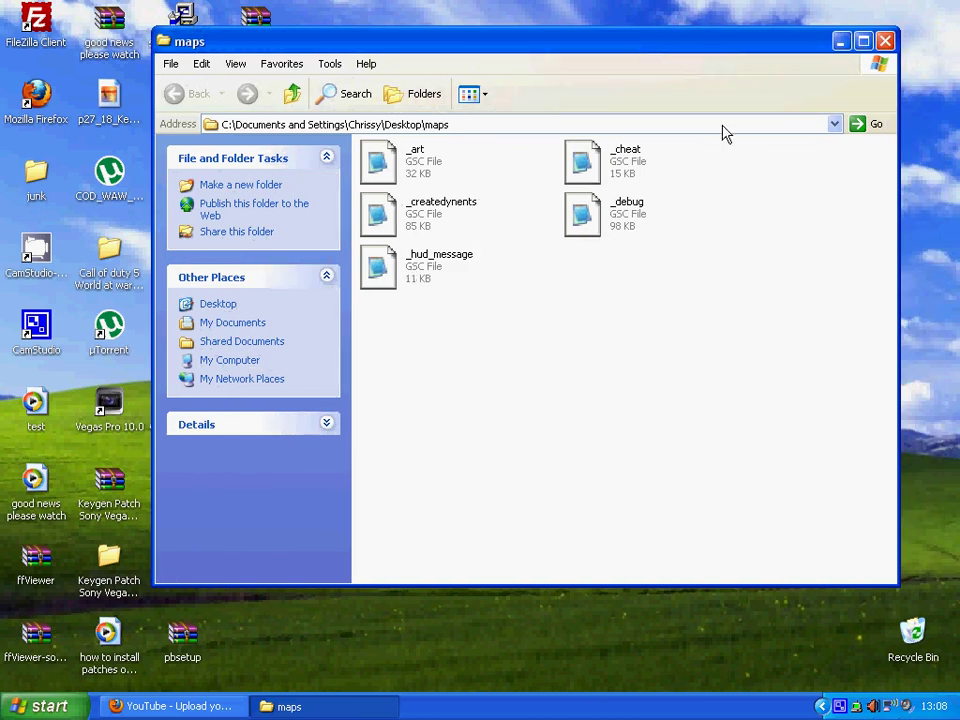
pyautogui.click(886, 44)
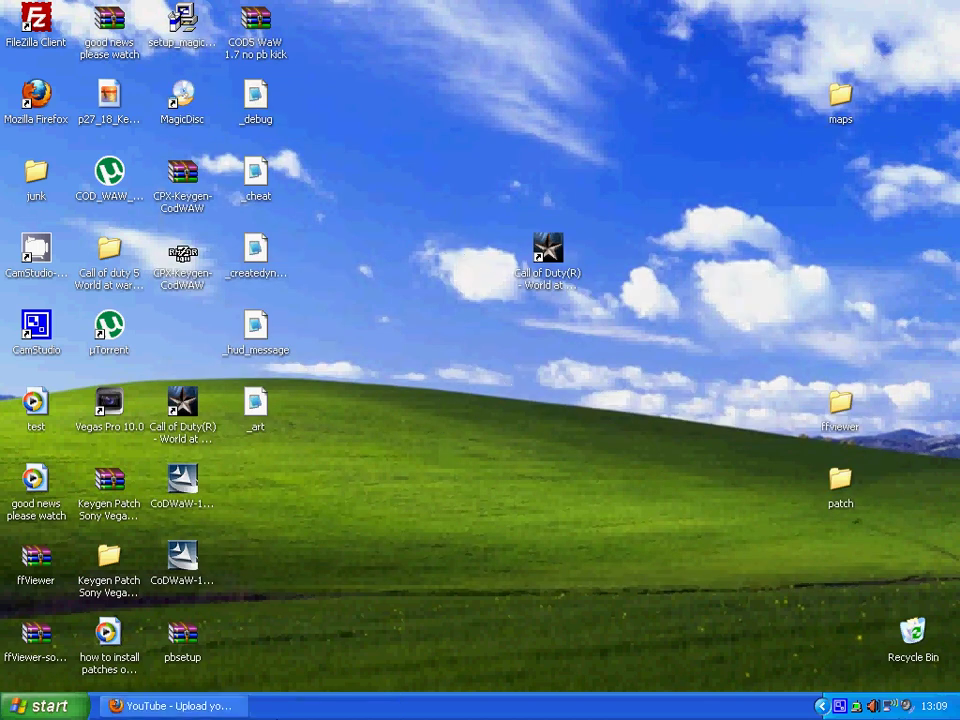
pyautogui.click(176, 706)
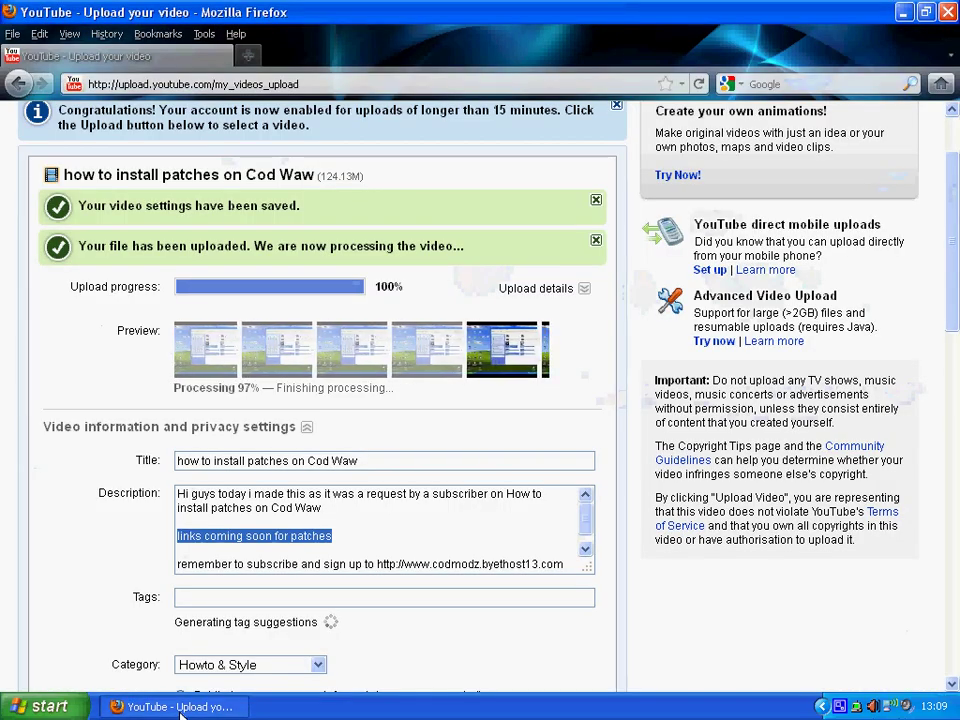
pyautogui.click(180, 712)
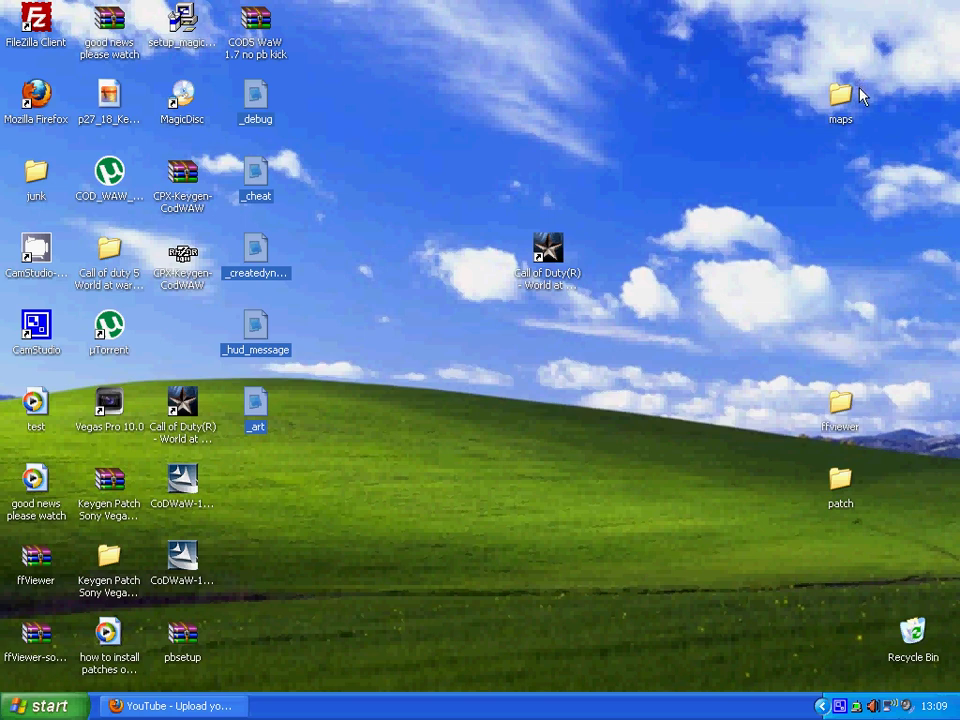
# Compress the maps folder into a ZIP-format archive named maps.iwd and place the archive on the empty desktop area near the maps folder
pyautogui.click(840, 120)
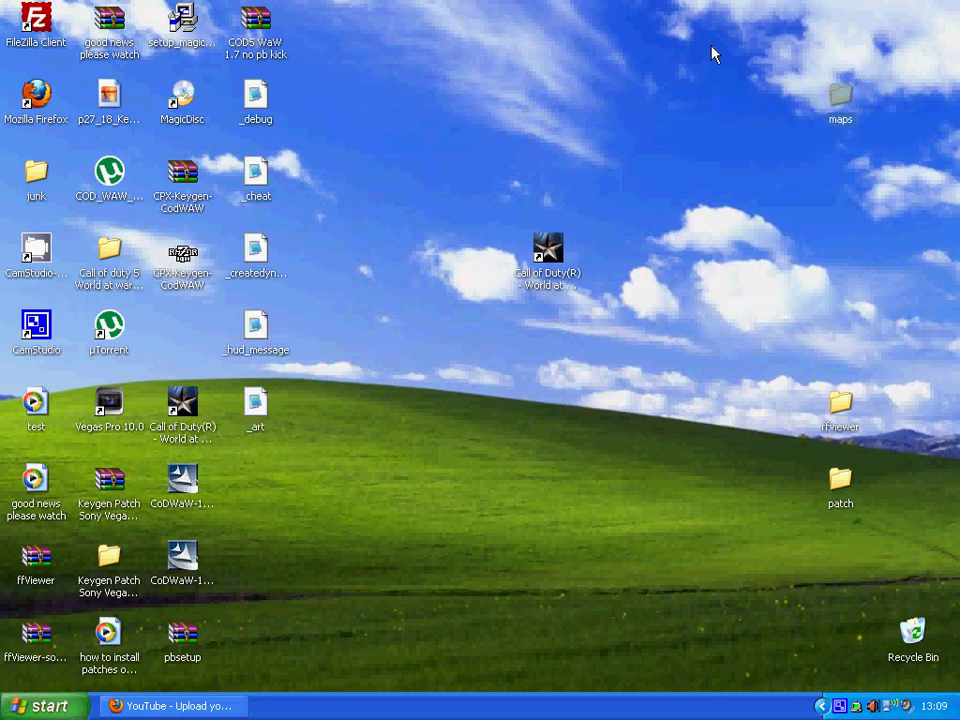
pyautogui.rightClick(837, 95)
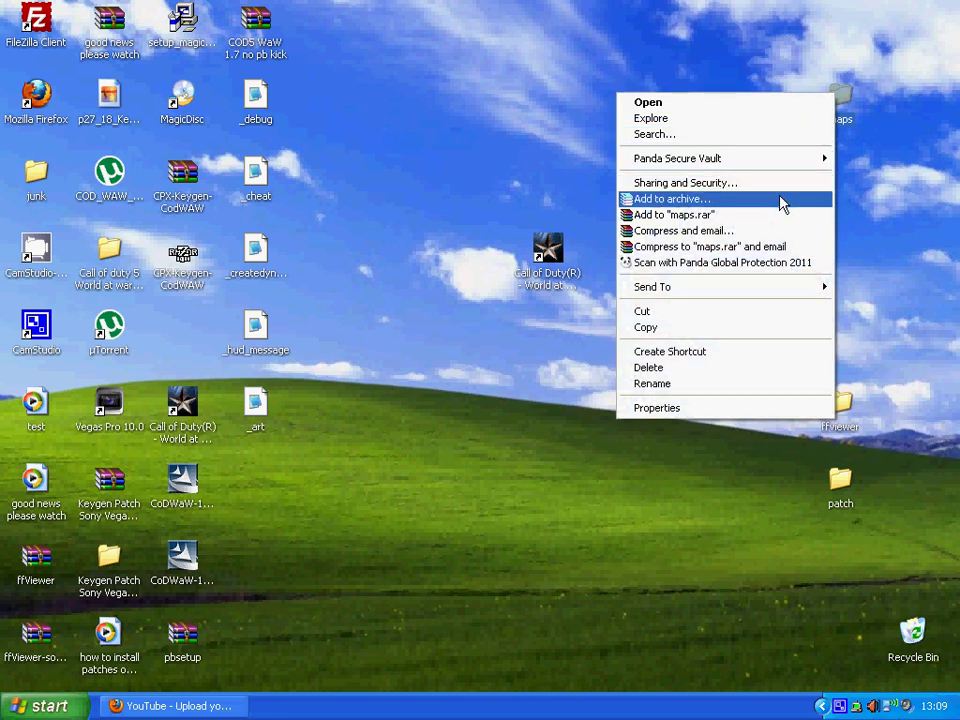
pyautogui.click(781, 203)
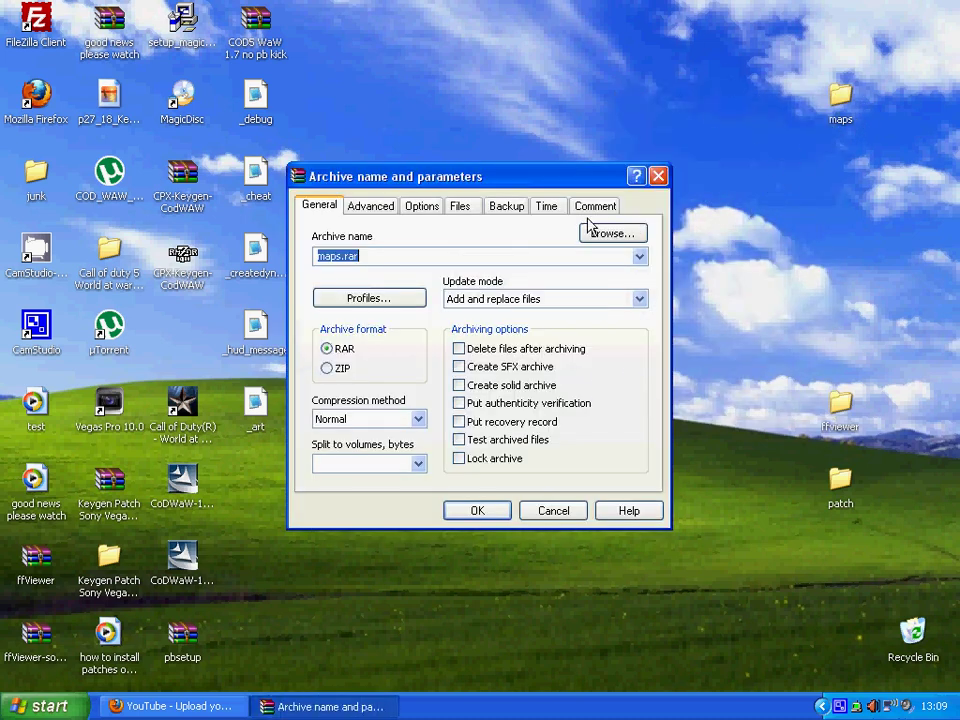
pyautogui.click(329, 368)
pyautogui.doubleClick(379, 258)
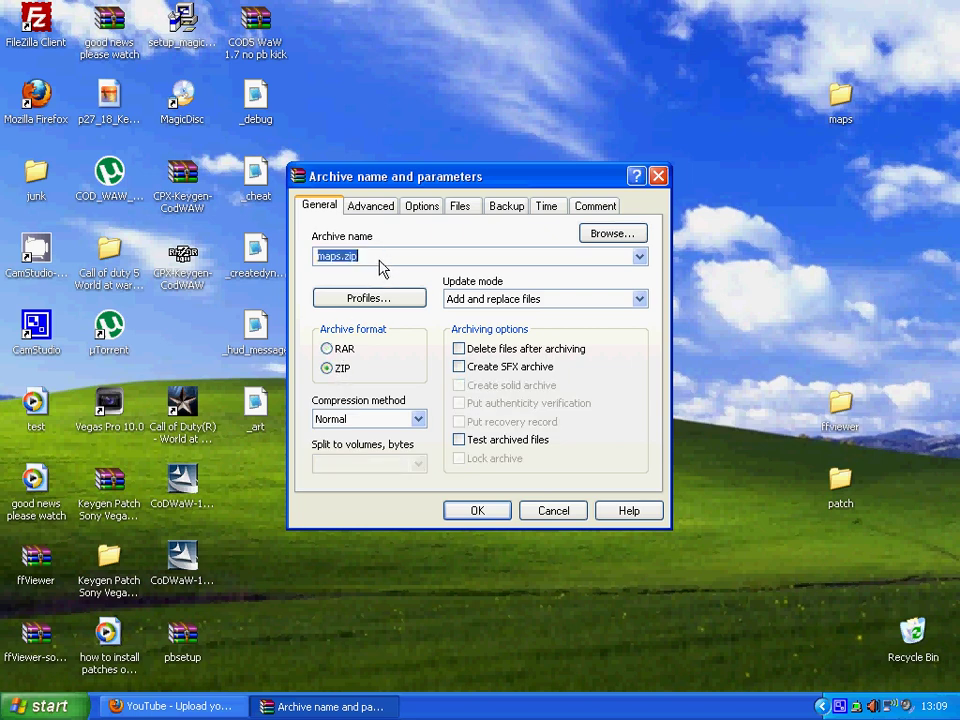
pyautogui.click(379, 258)
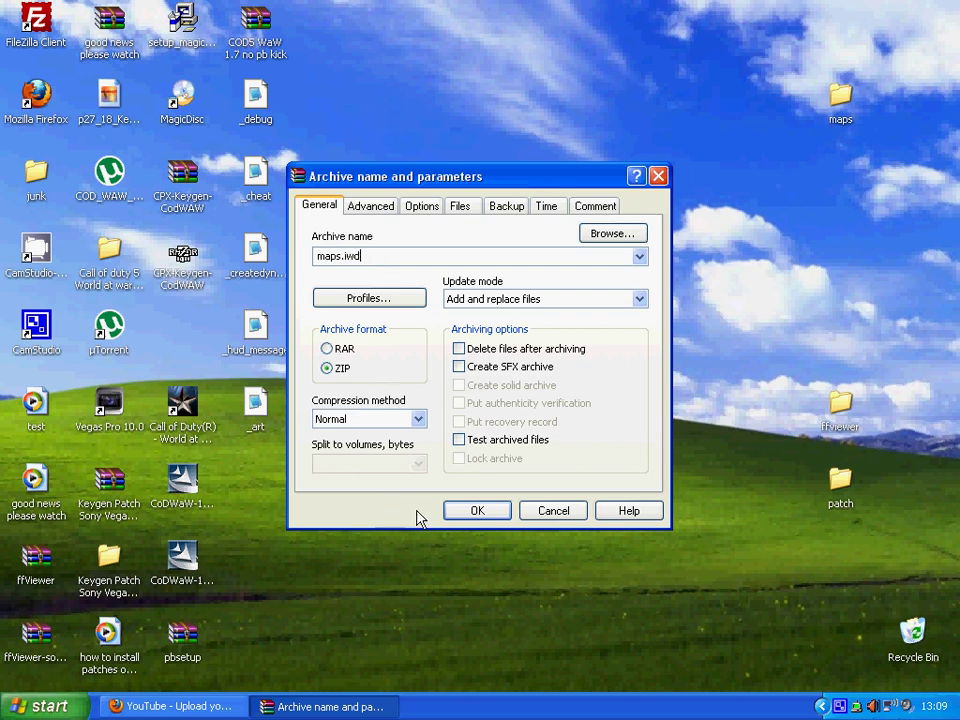
pyautogui.click(470, 514)
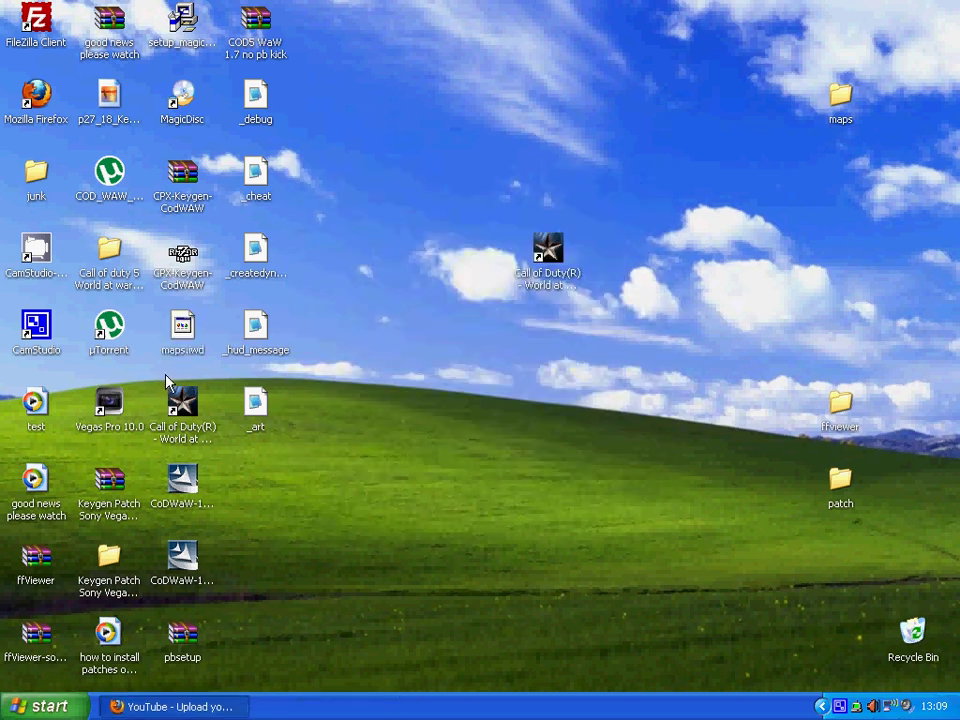
pyautogui.moveTo(182, 328); pyautogui.dragTo(621, 100)
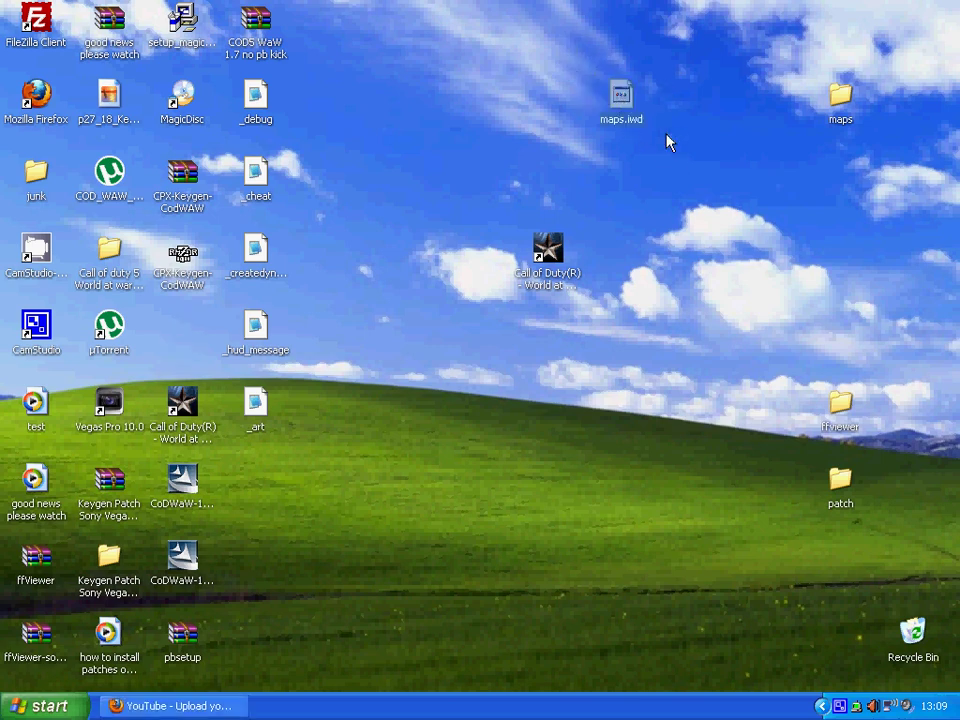
pyautogui.moveTo(664, 133); pyautogui.dragTo(561, 76)
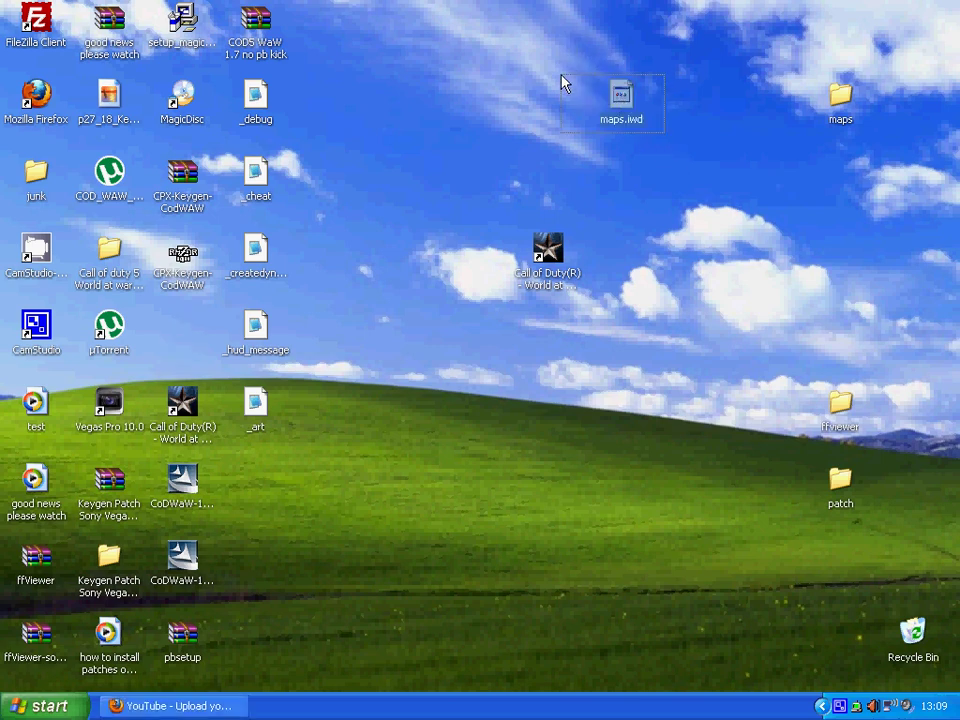
# Open the user's profile folder under C:\Documents and Settings
pyautogui.click(17, 712)
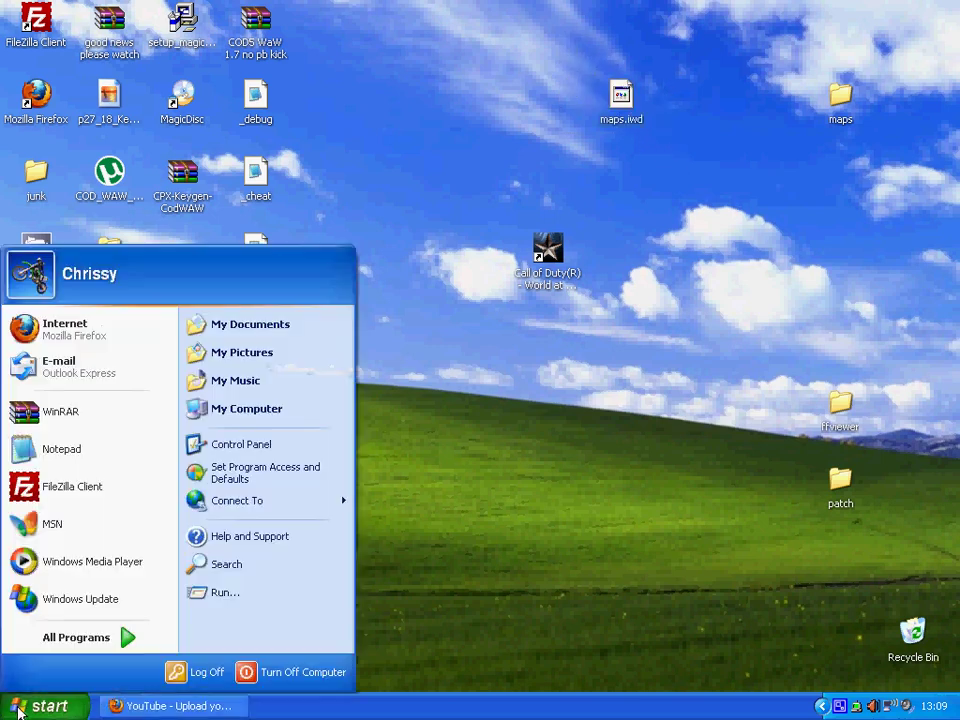
pyautogui.click(220, 410)
pyautogui.click(372, 372)
pyautogui.doubleClick(372, 372)
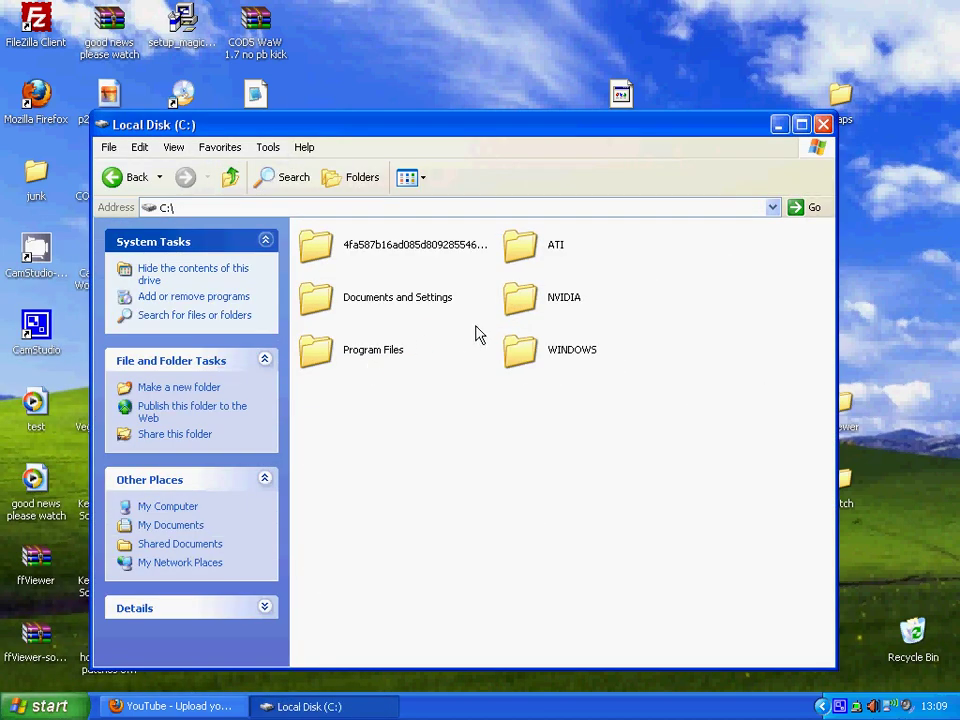
pyautogui.doubleClick(388, 316)
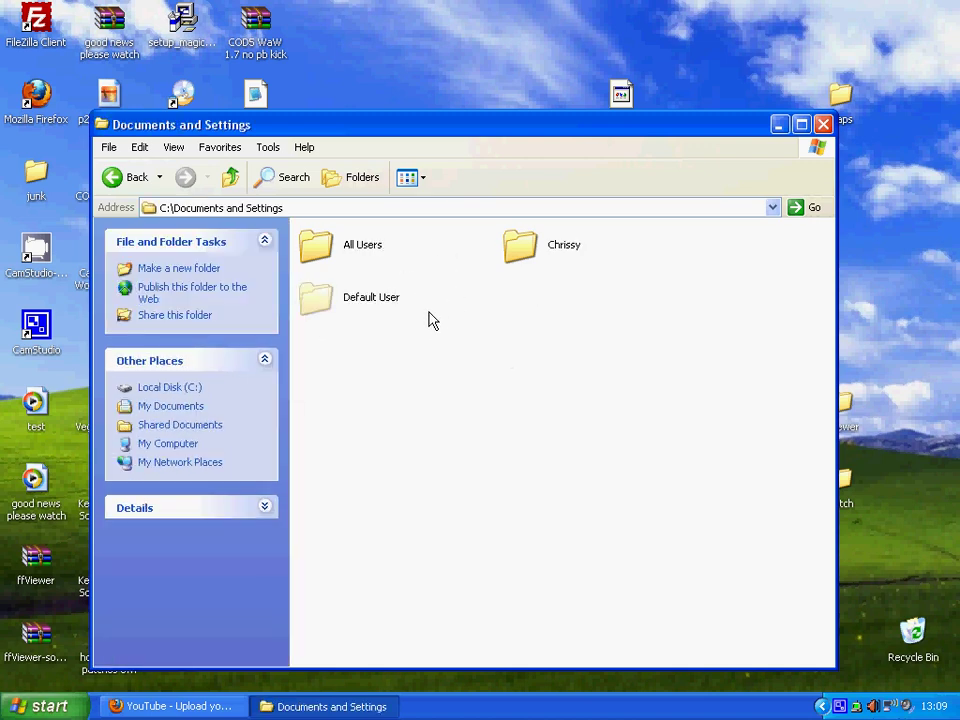
pyautogui.doubleClick(520, 247)
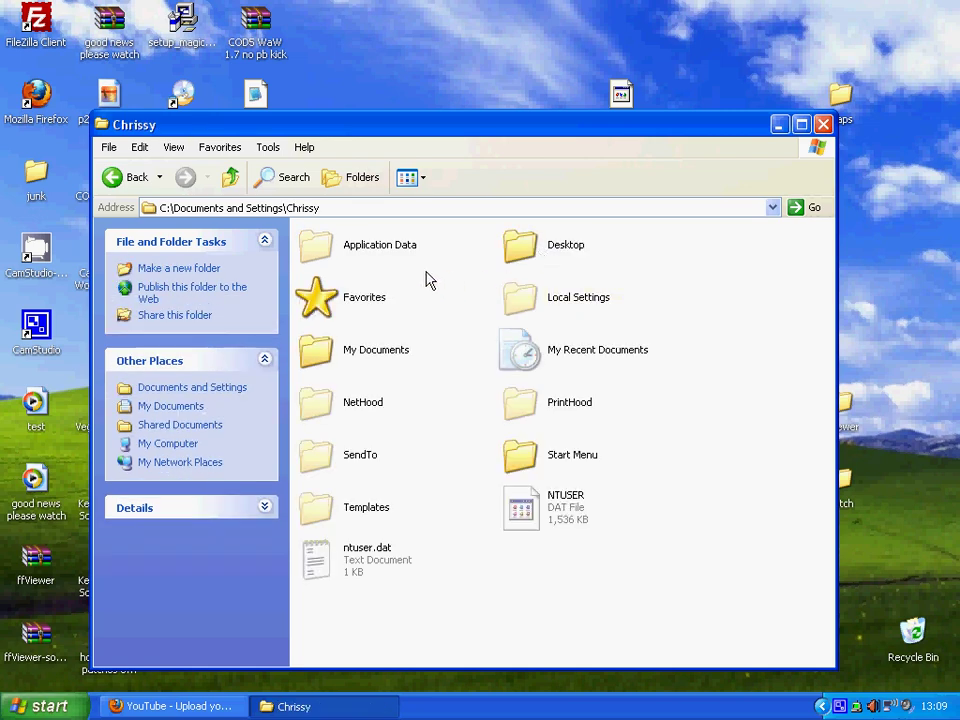
# Set the folder view options to not show hidden files and folders
pyautogui.click(268, 147)
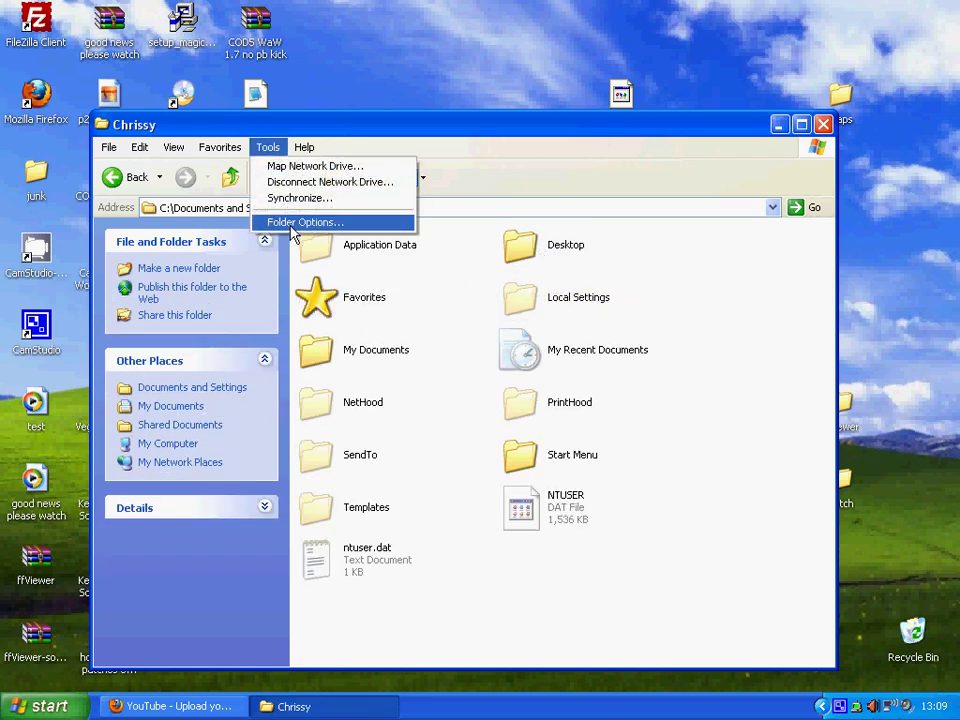
pyautogui.click(292, 222)
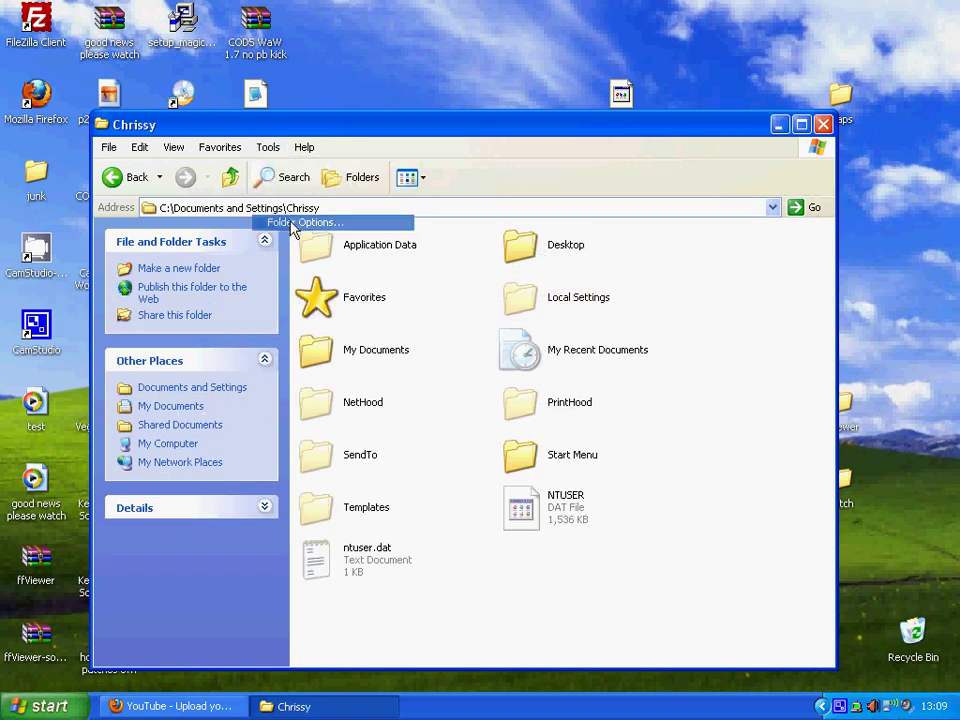
pyautogui.click(177, 168)
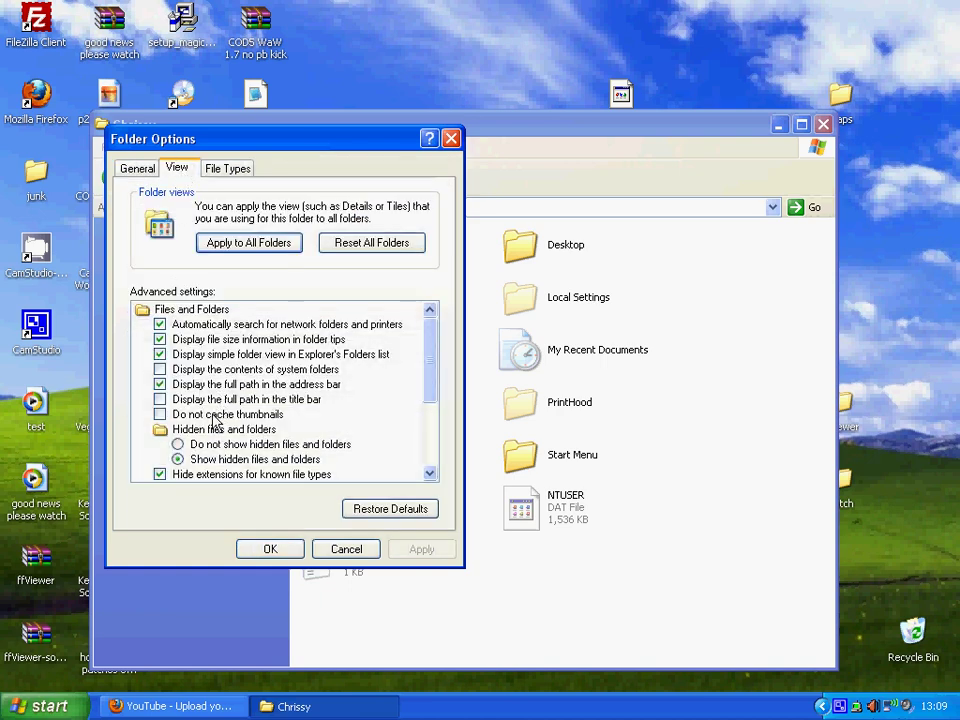
pyautogui.click(188, 459)
pyautogui.click(188, 444)
pyautogui.click(400, 553)
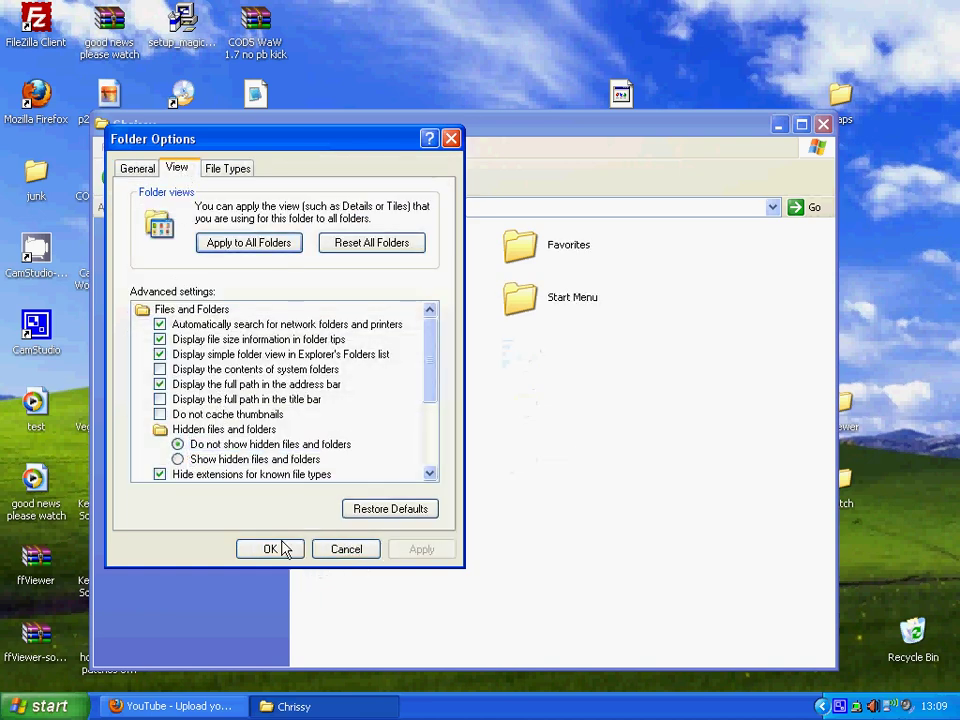
pyautogui.click(245, 550)
# Go to the hidden Local Settings\Application Data folder of the user profile by entering its path
pyautogui.doubleClick(350, 210)
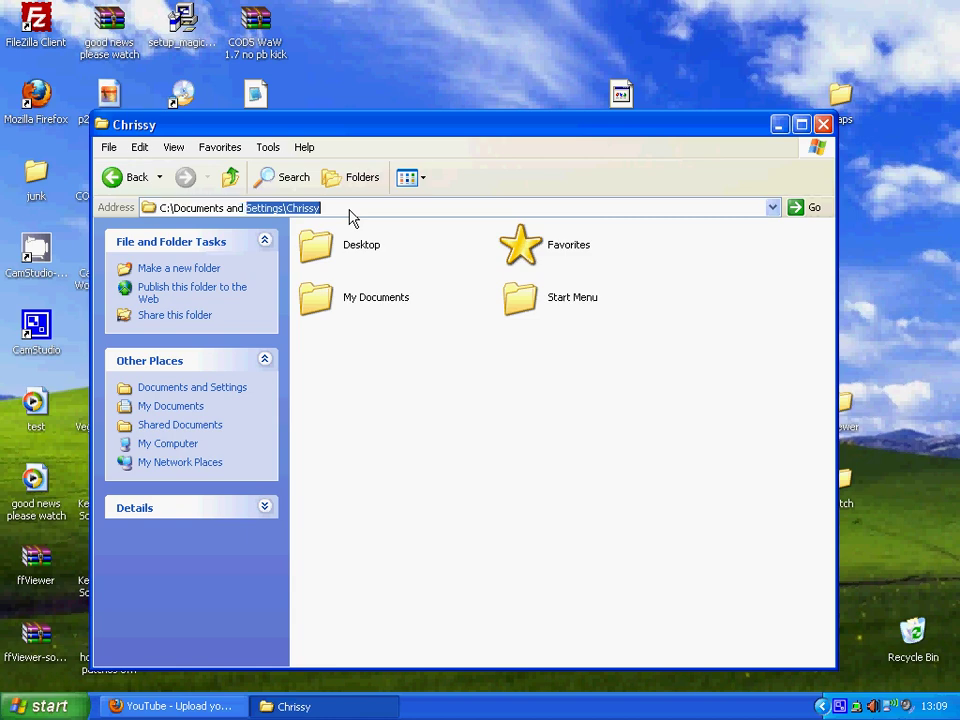
pyautogui.click(350, 210)
pyautogui.write('/local settings')
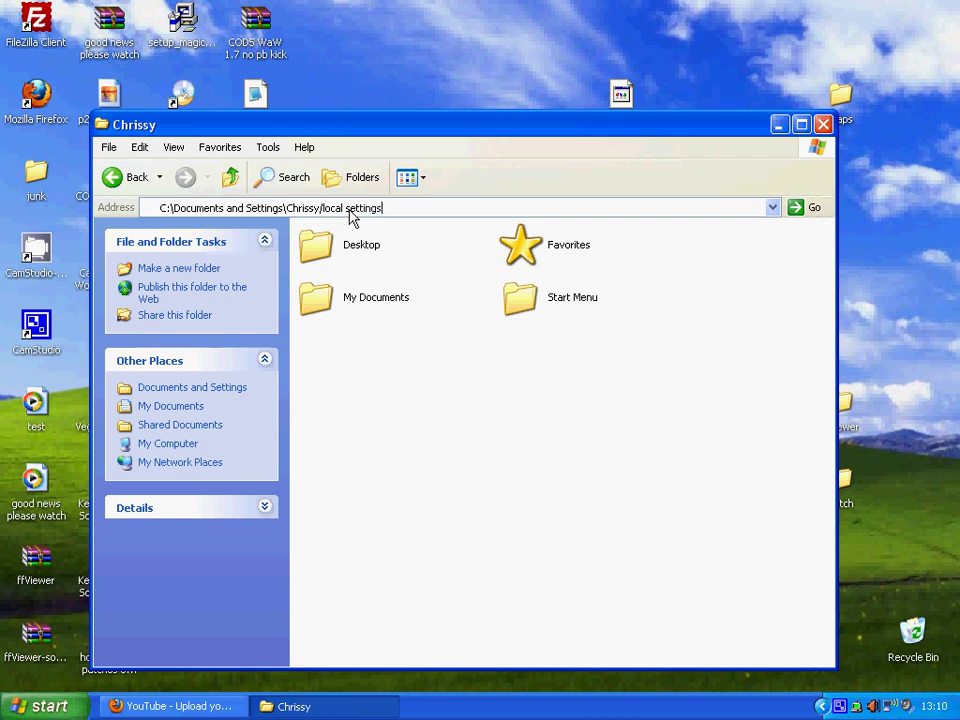
pyautogui.press('Return')
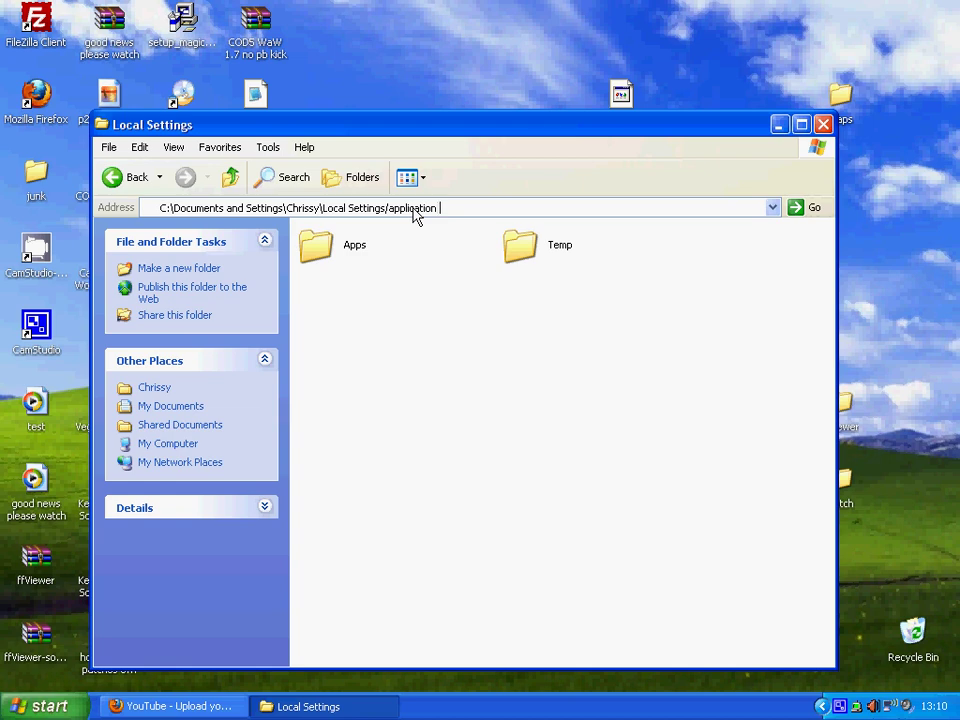
pyautogui.press('Return')
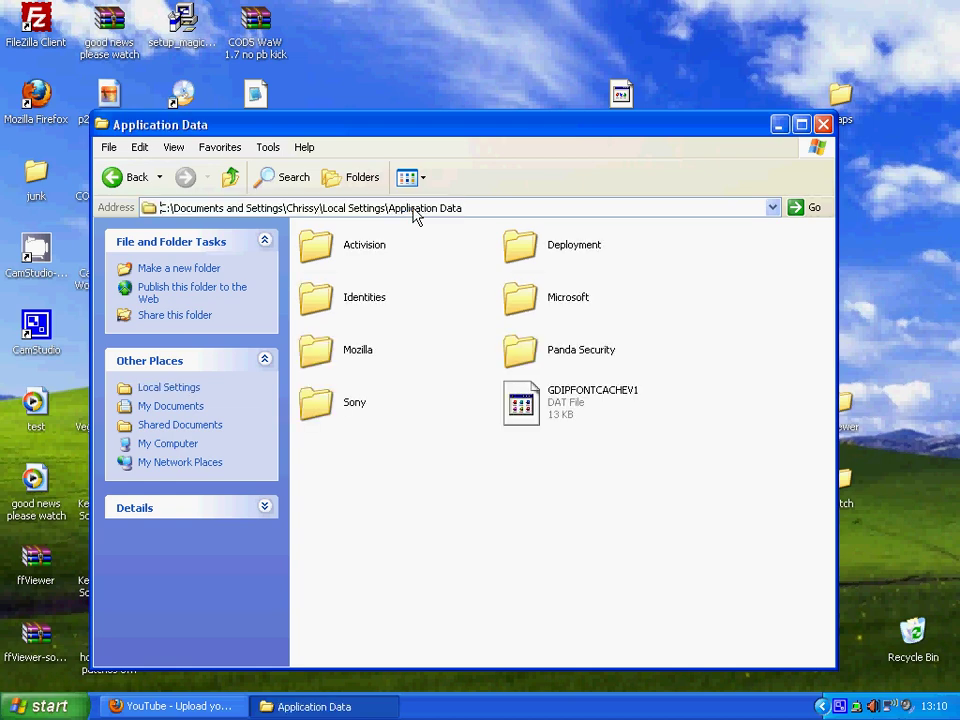
# Open Activision\CoDWaW, look inside its Mods folder, and return to the CoDWaW folder
pyautogui.doubleClick(343, 246)
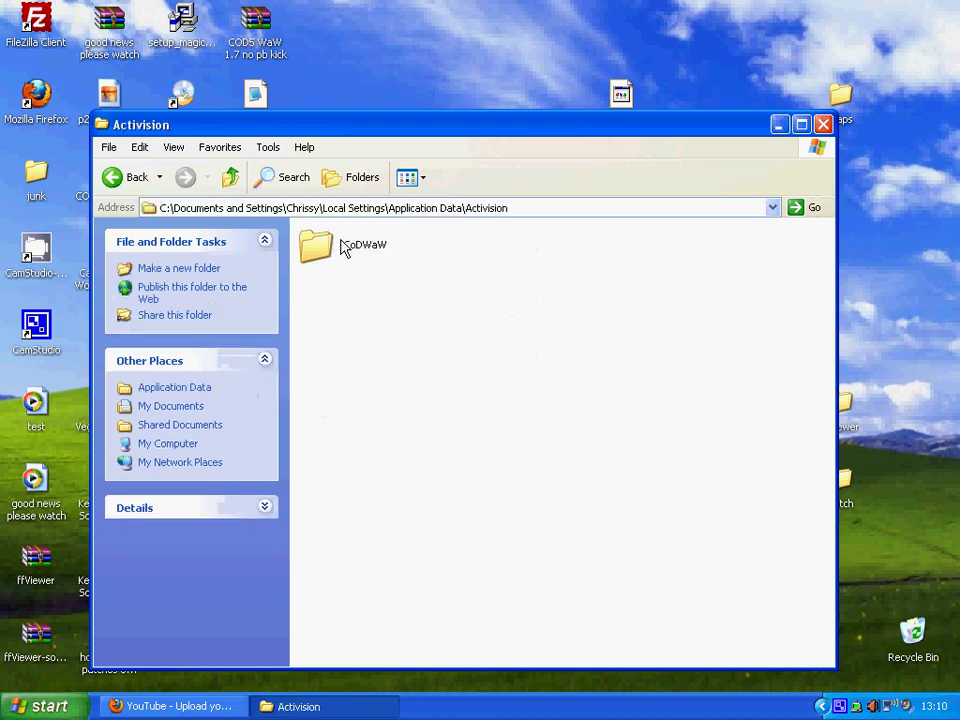
pyautogui.doubleClick(343, 246)
pyautogui.doubleClick(314, 296)
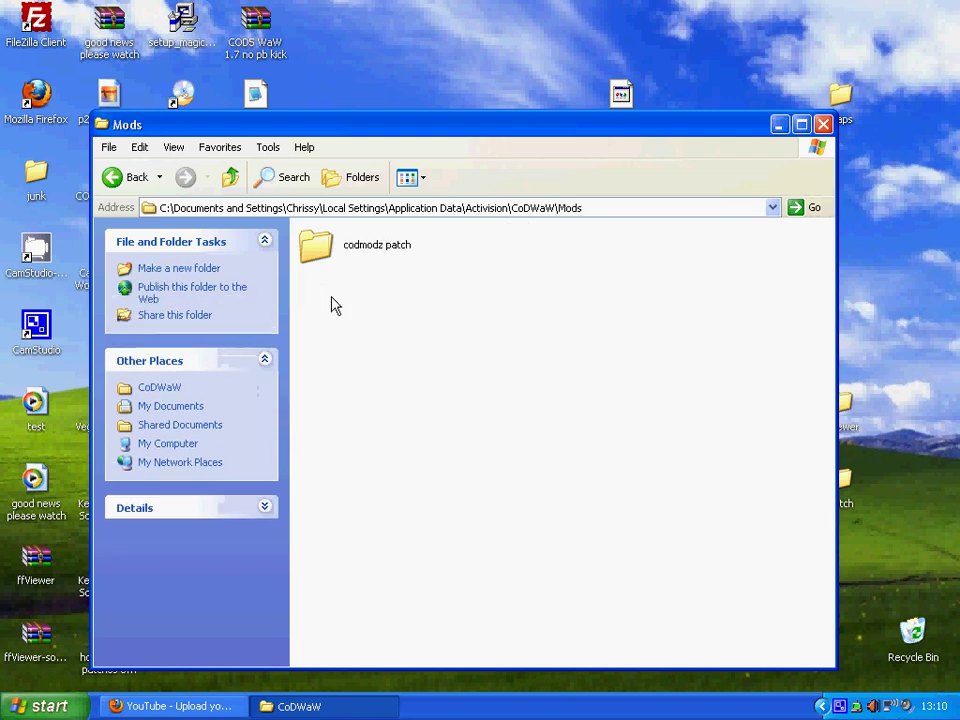
pyautogui.click(152, 186)
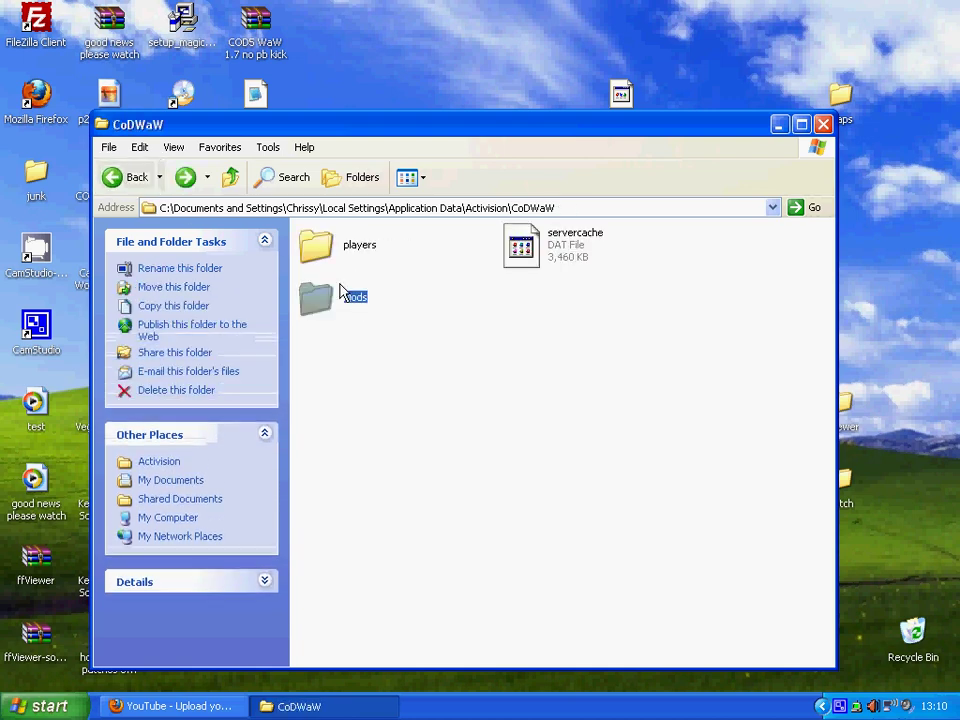
# Create a new folder inside the CoDWaW folder and delete it again
pyautogui.rightClick(507, 313)
pyautogui.moveTo(552, 476)
pyautogui.click(750, 470)
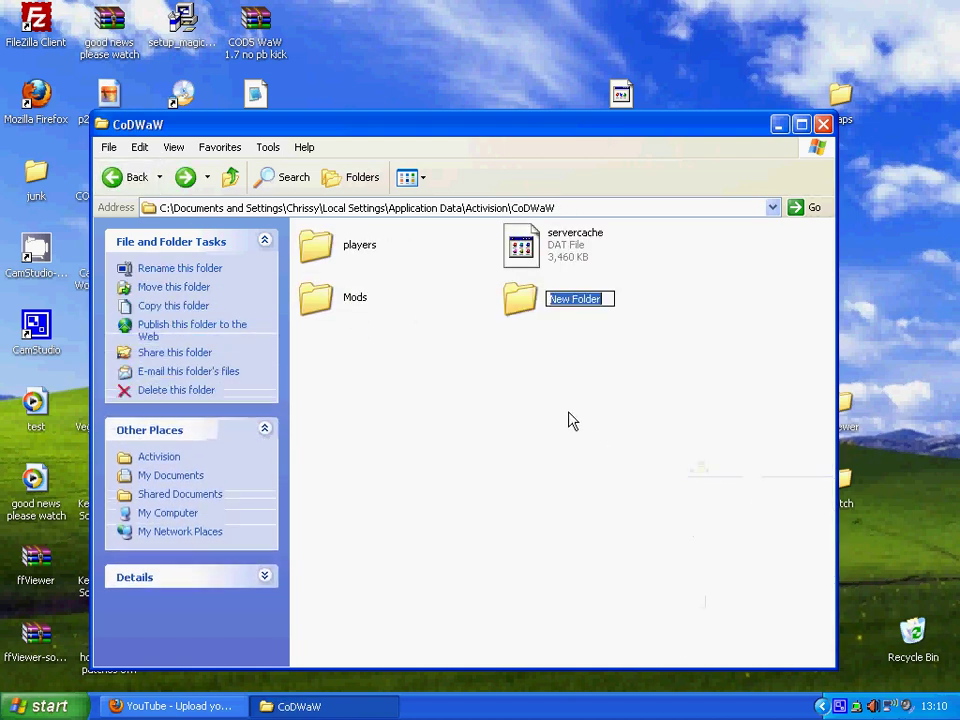
pyautogui.write('mo')
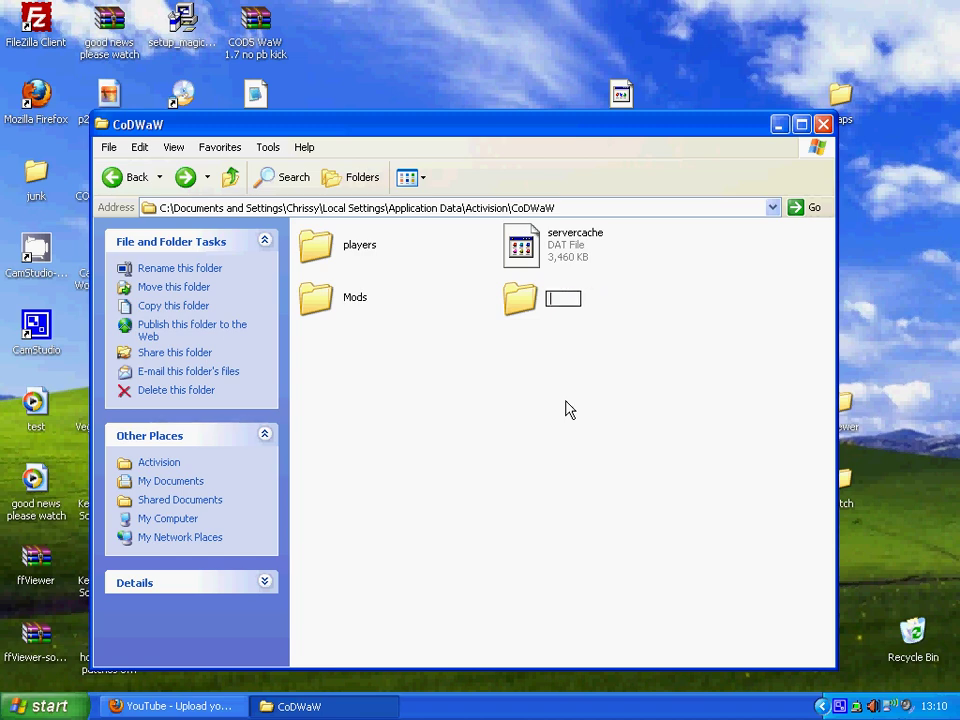
pyautogui.press('Escape')
pyautogui.press('Delete')
pyautogui.press('Return')
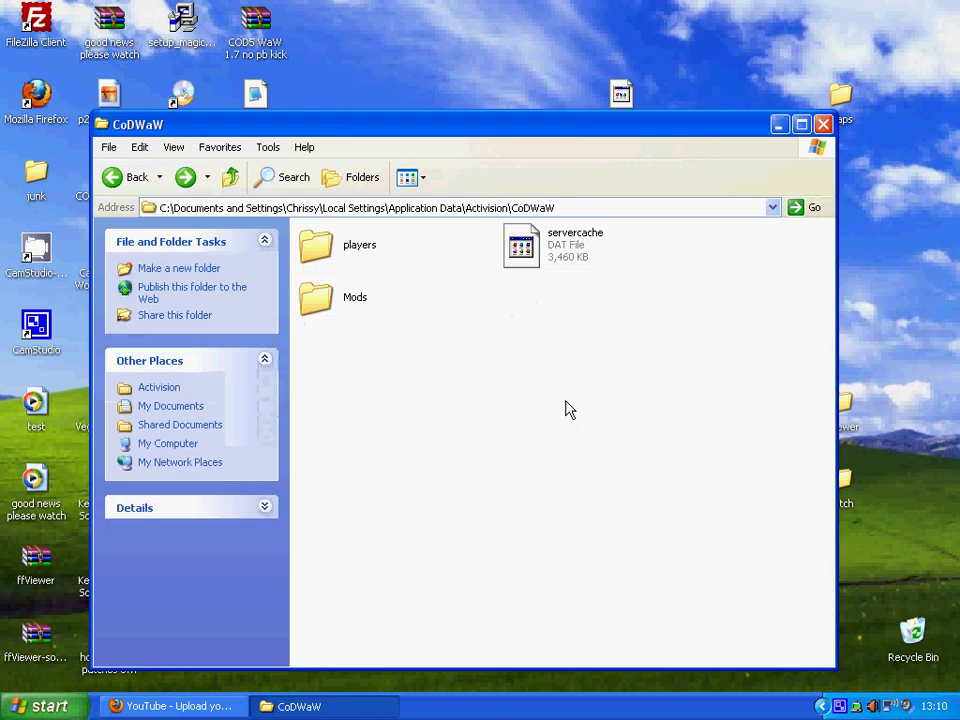
# Open the codmodz patch folder inside Mods to view its maps.iwd, and move the desktop maps.iwd icon clear of the window
pyautogui.doubleClick(337, 310)
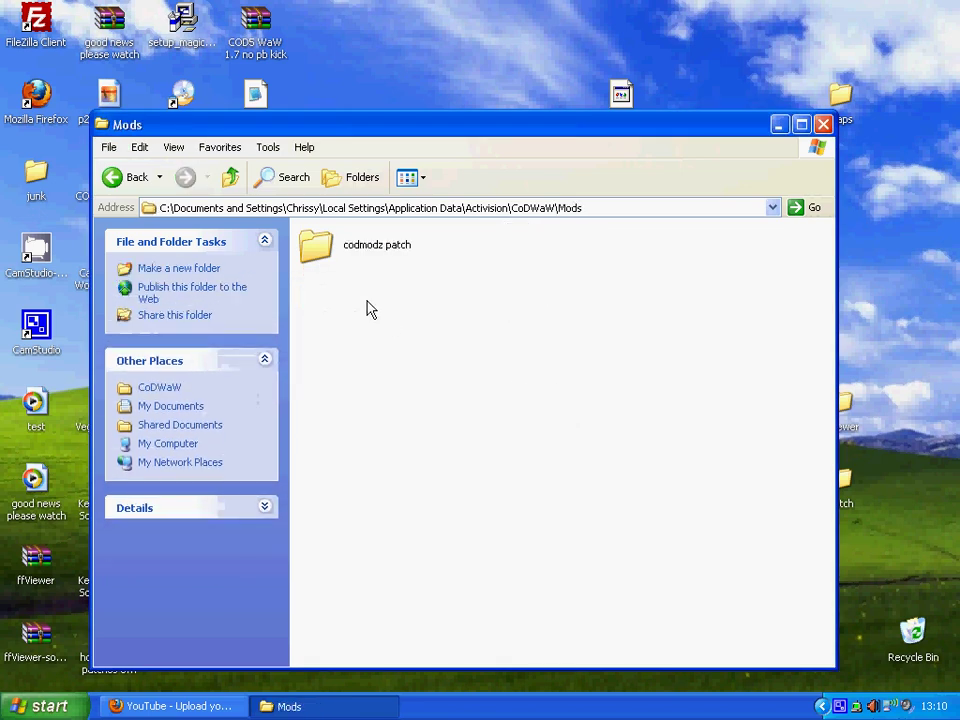
pyautogui.doubleClick(337, 257)
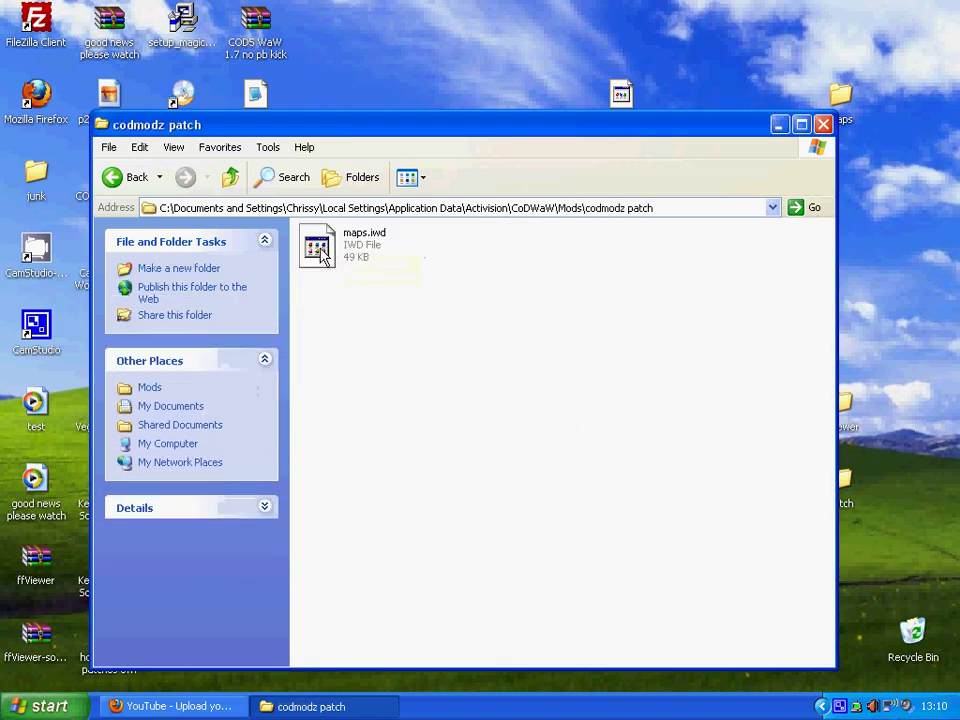
pyautogui.moveTo(628, 130); pyautogui.dragTo(631, 166)
pyautogui.moveTo(556, 209); pyautogui.dragTo(704, 18)
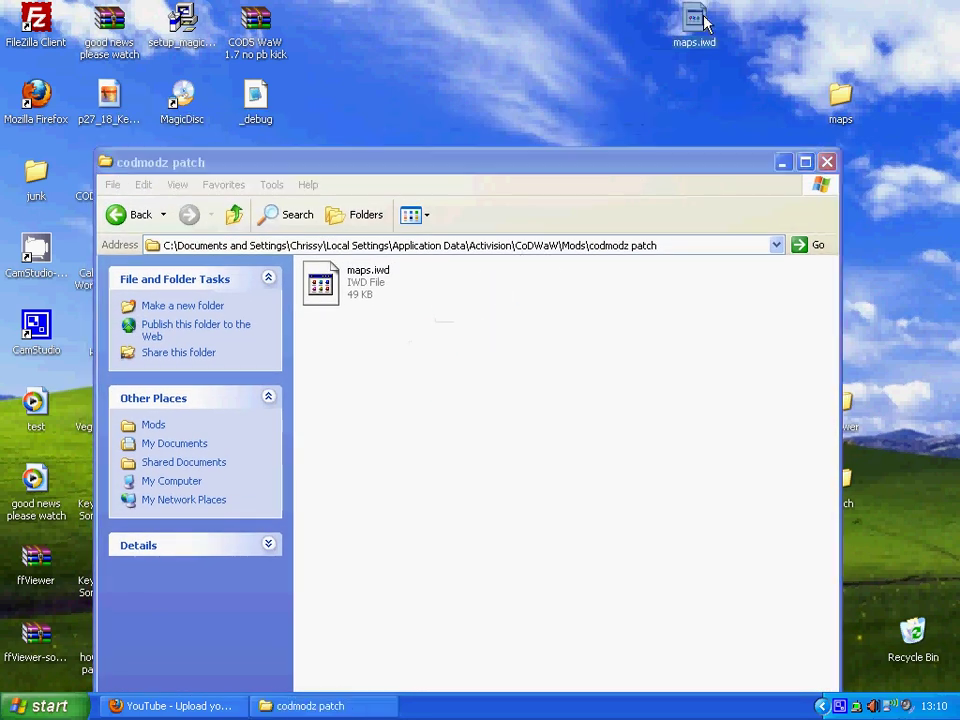
# Go back through the parent folders and close the folder window
pyautogui.click(120, 219)
pyautogui.click(118, 218)
pyautogui.click(118, 218)
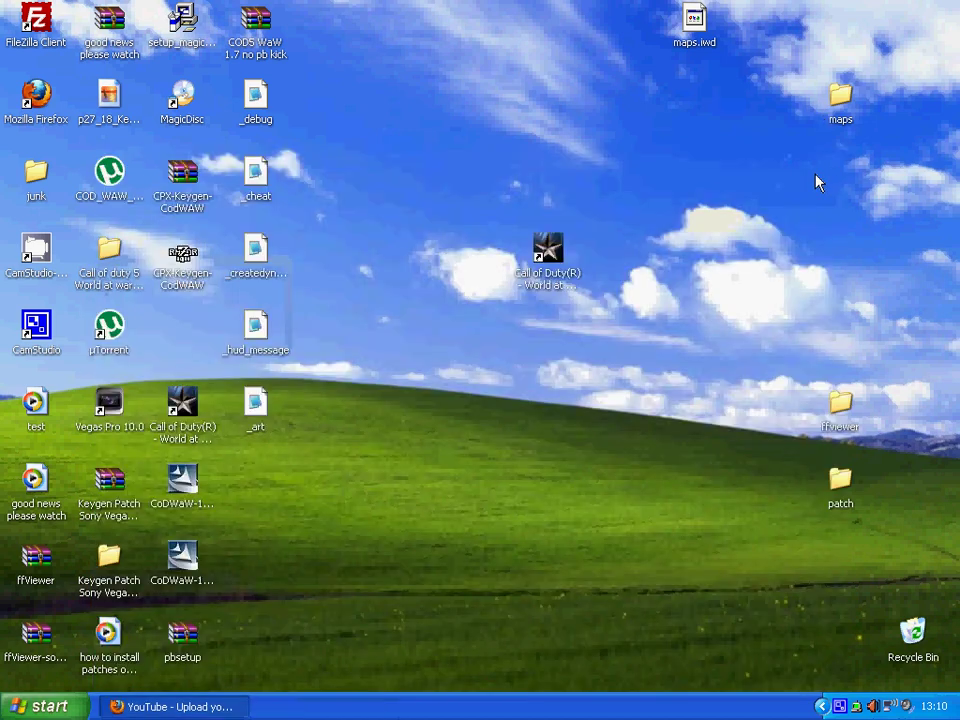
pyautogui.click(827, 161)
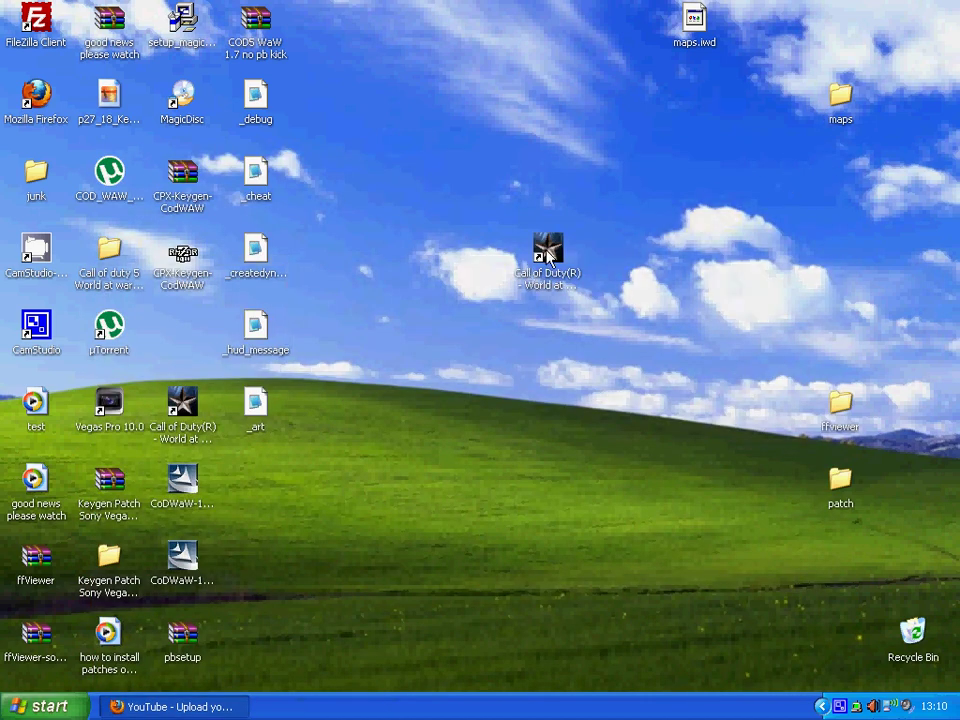
# Start Call of Duty World at War Solo - Co-op from the desktop and switch to the game window
pyautogui.click(548, 255)
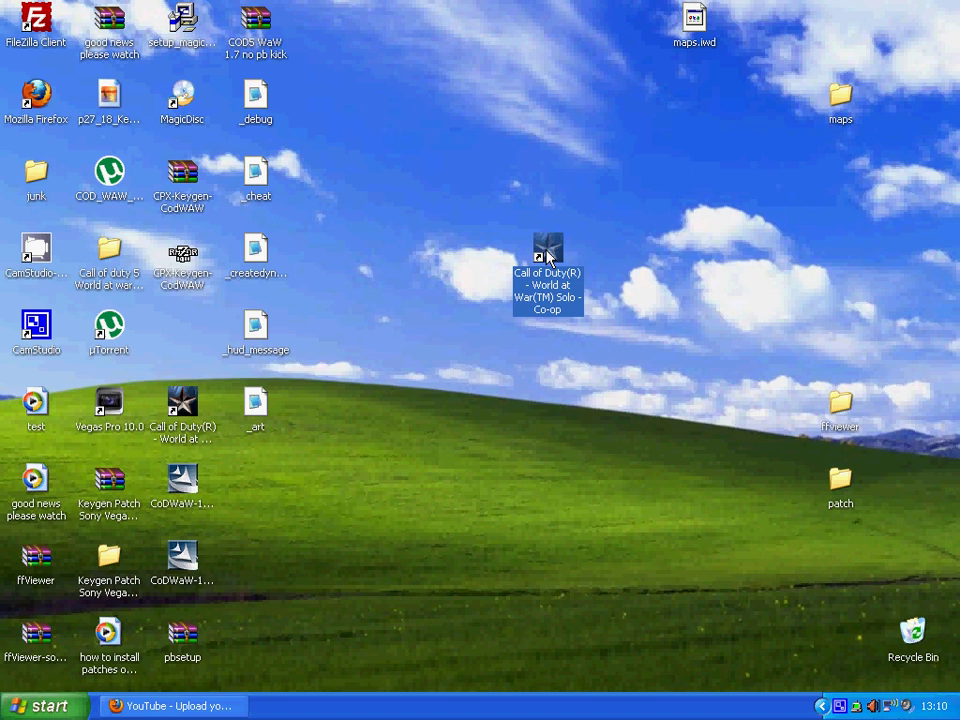
pyautogui.doubleClick(548, 252)
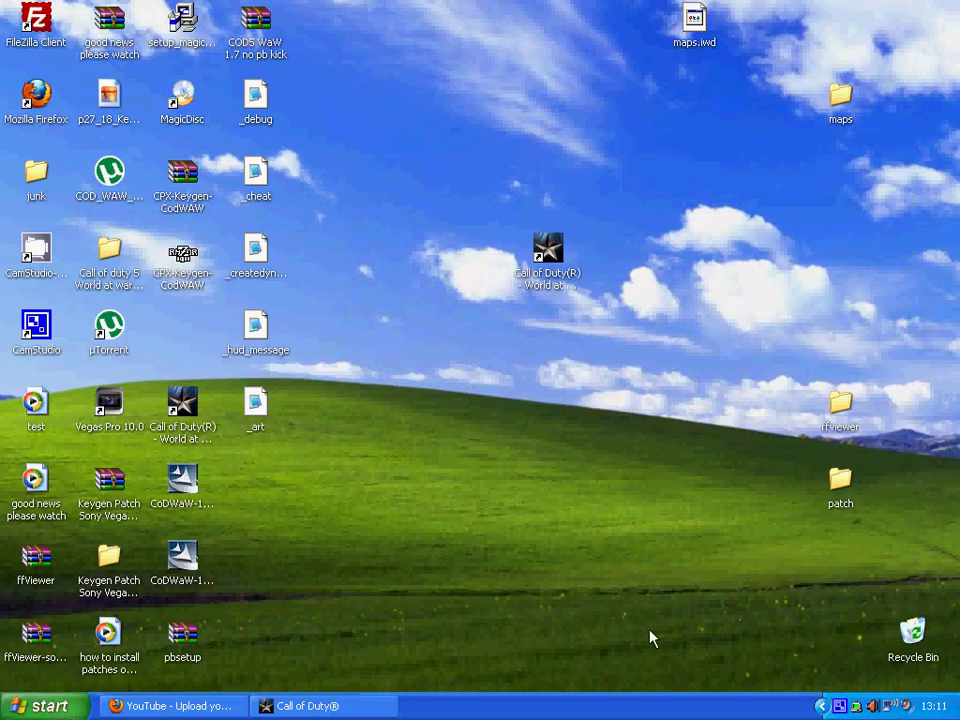
pyautogui.rightClick(841, 707)
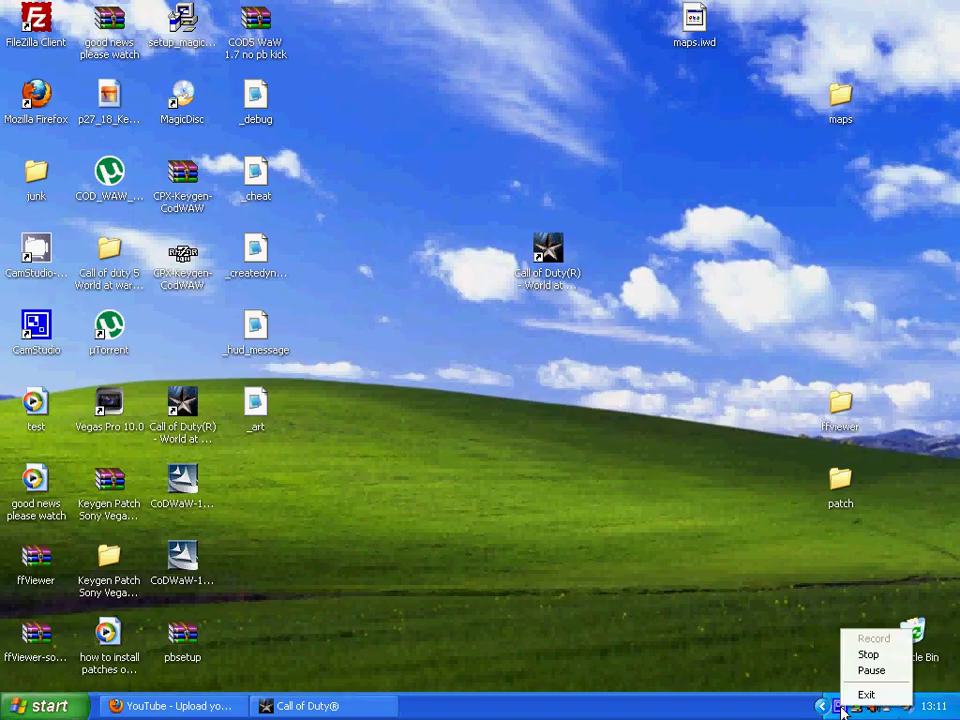
pyautogui.click(879, 671)
pyautogui.click(335, 707)
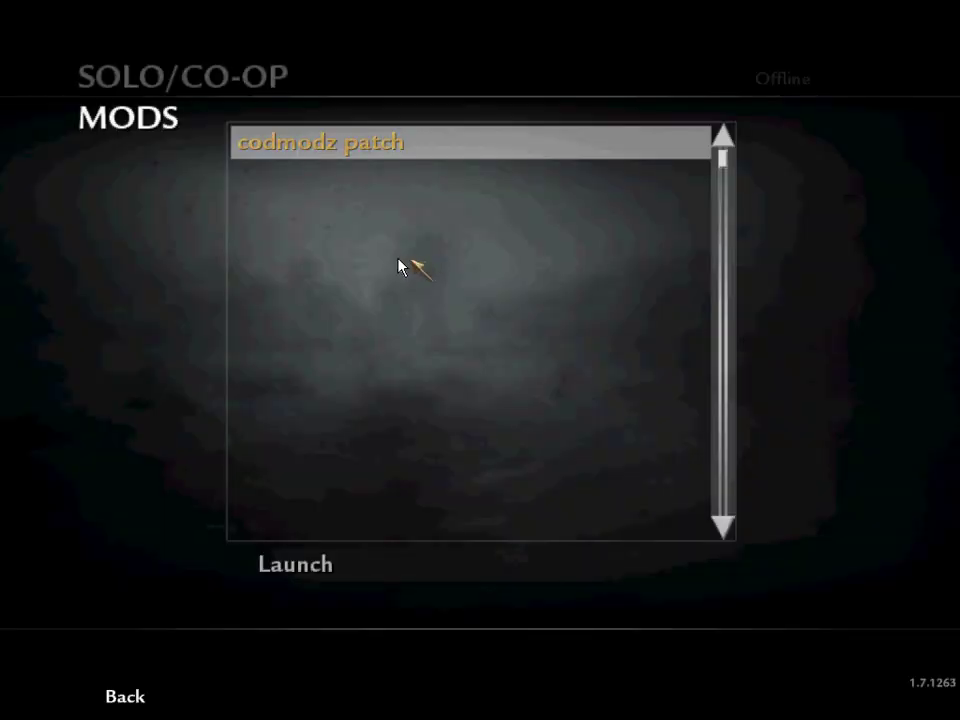
# Leave and reopen the game's Mods list, and launch the codmodz patch mod
pyautogui.press('Escape')
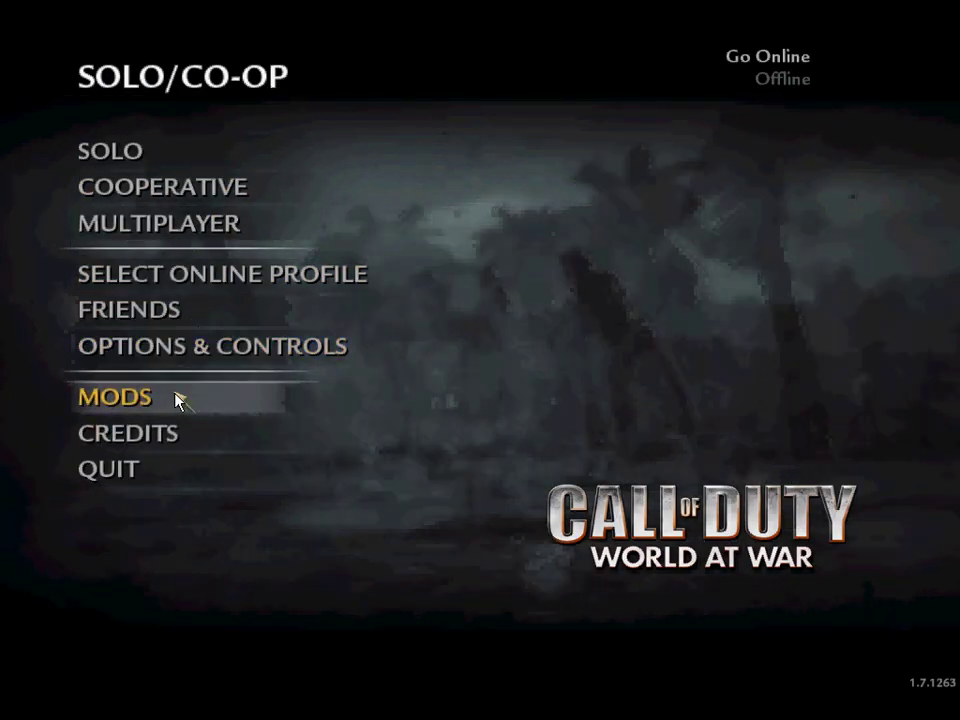
pyautogui.click(178, 396)
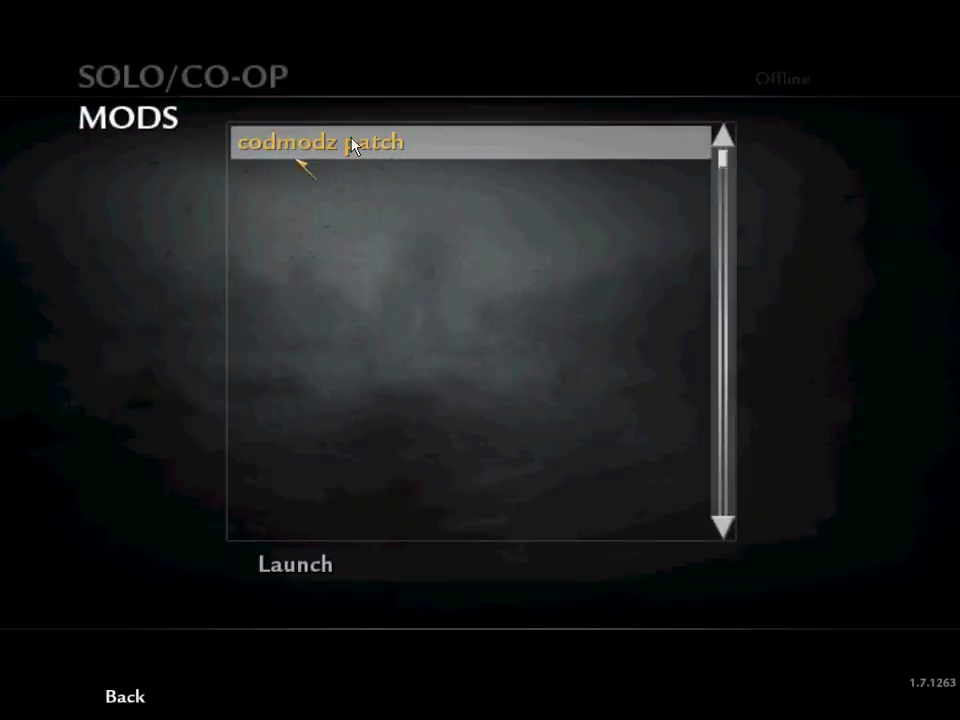
pyautogui.click(291, 562)
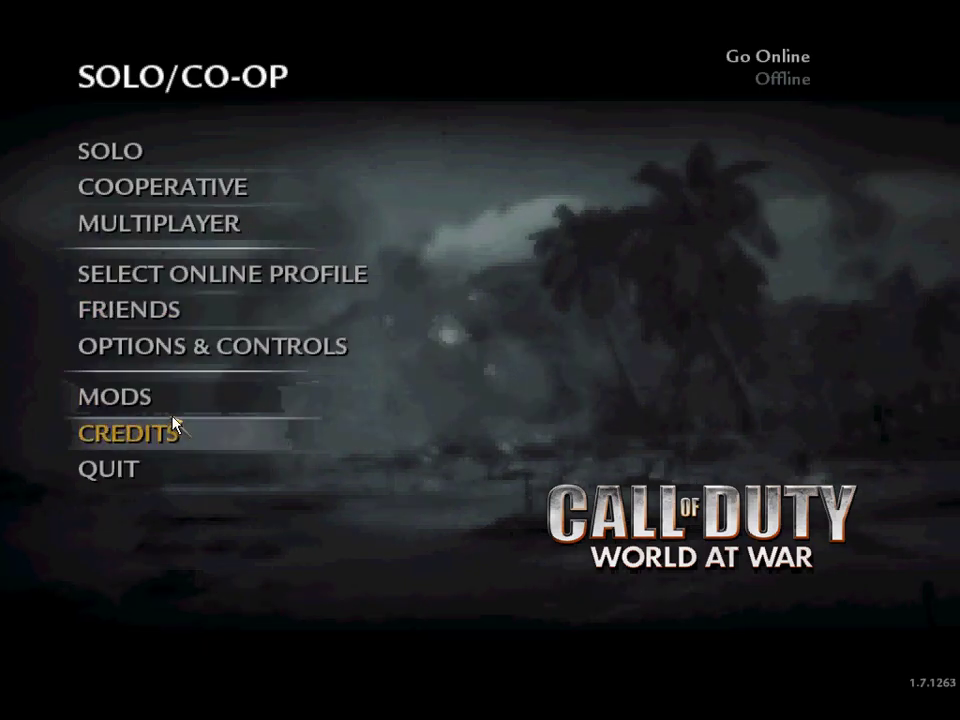
# Lower the Music Volume to its minimum in the Sound options and return to the main menu
pyautogui.click(178, 340)
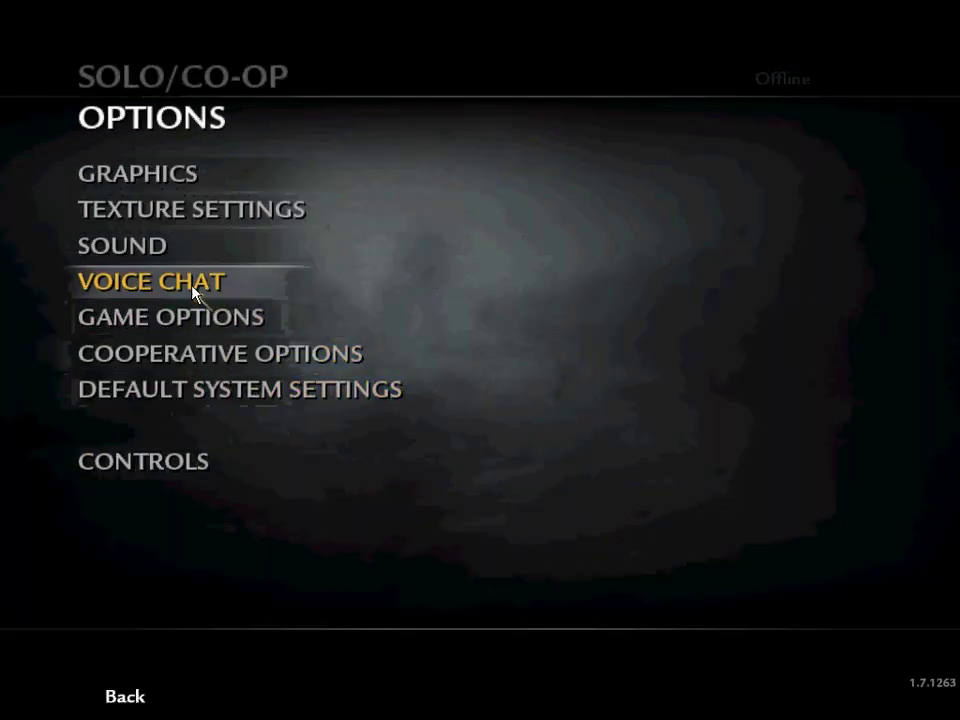
pyautogui.click(190, 250)
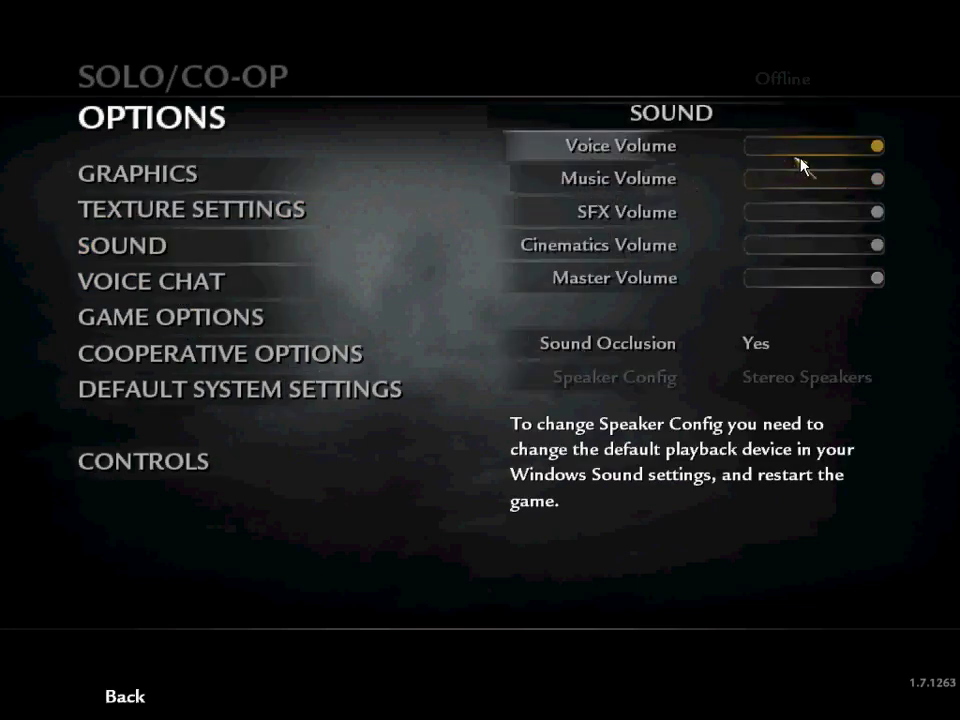
pyautogui.moveTo(878, 222); pyautogui.dragTo(760, 218)
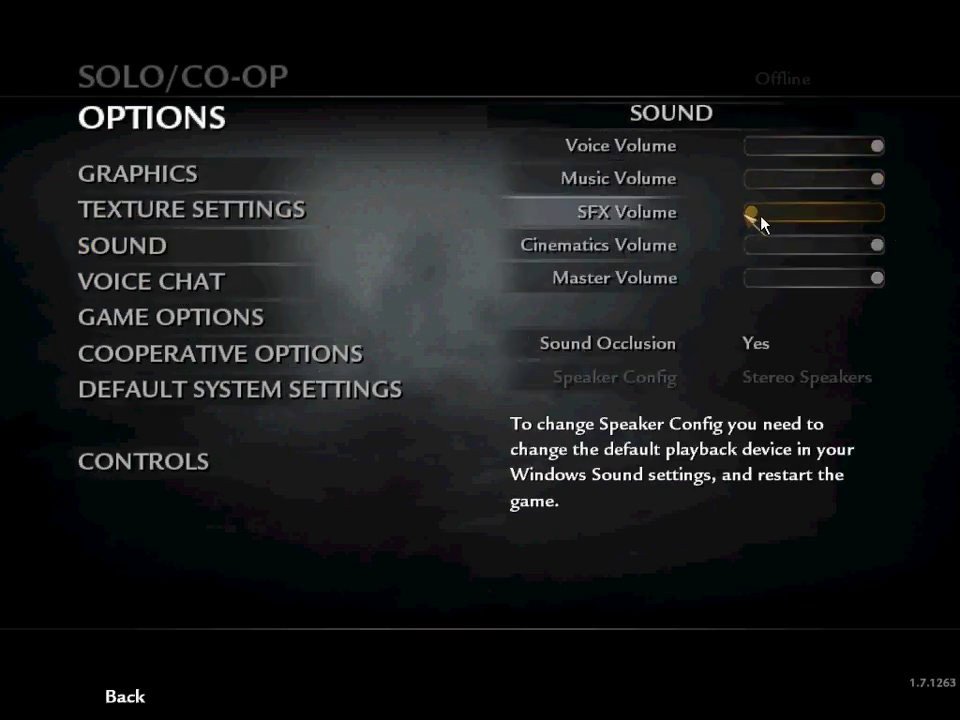
pyautogui.moveTo(880, 183); pyautogui.dragTo(741, 186)
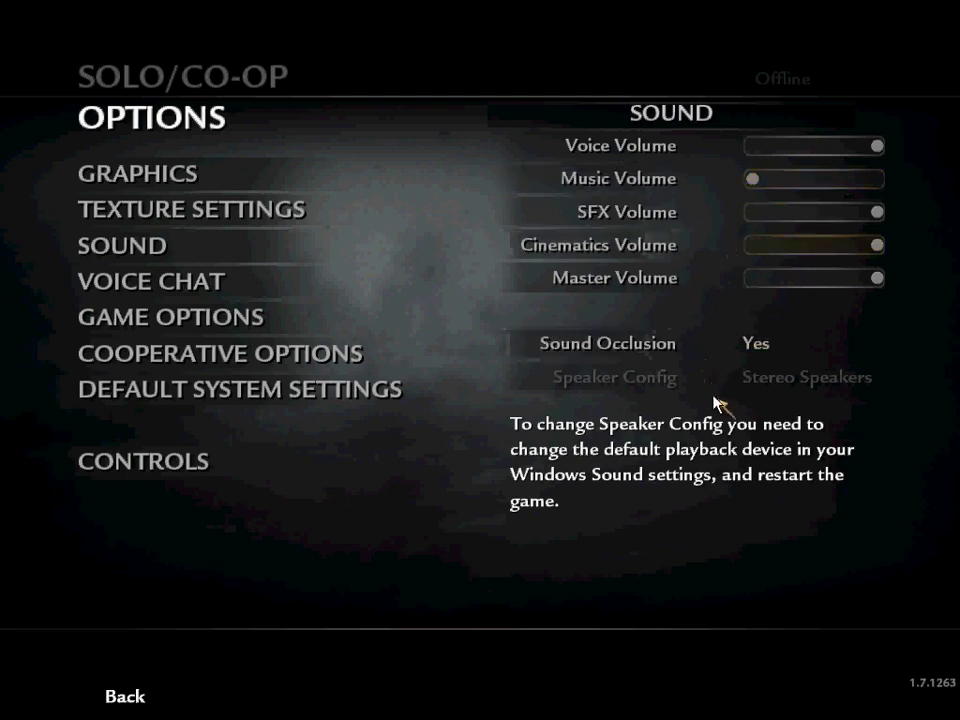
pyautogui.click(140, 688)
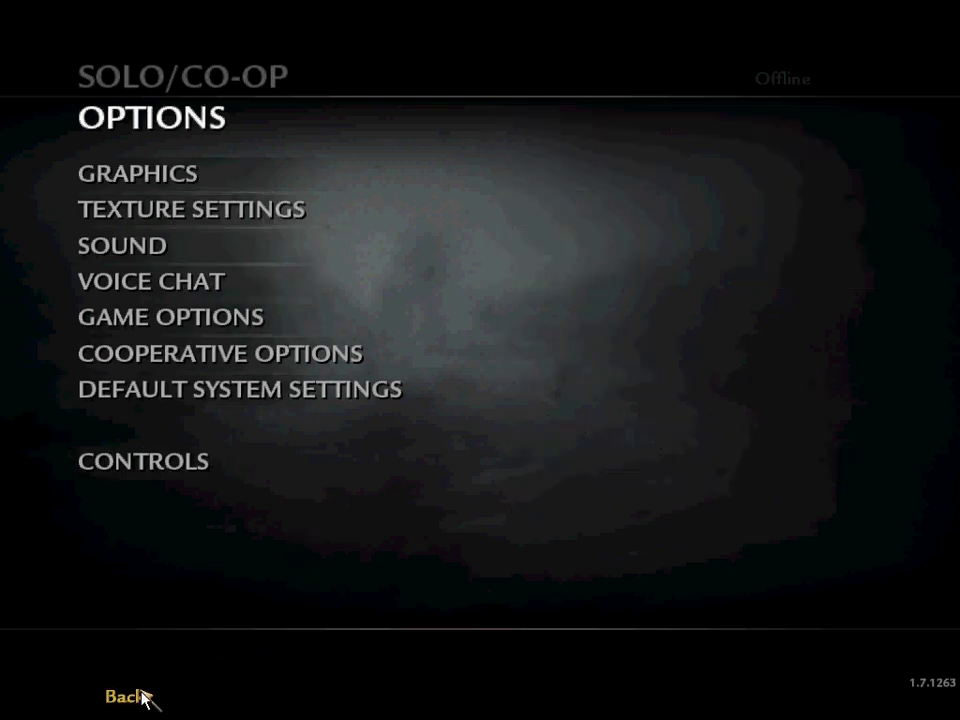
pyautogui.click(140, 688)
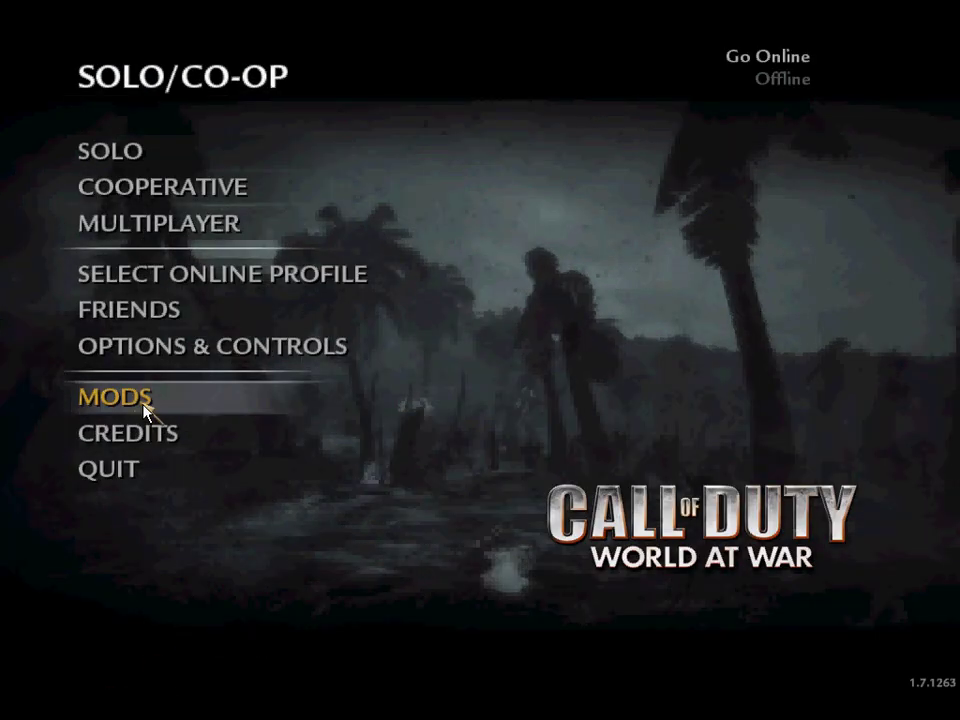
pyautogui.click(165, 395)
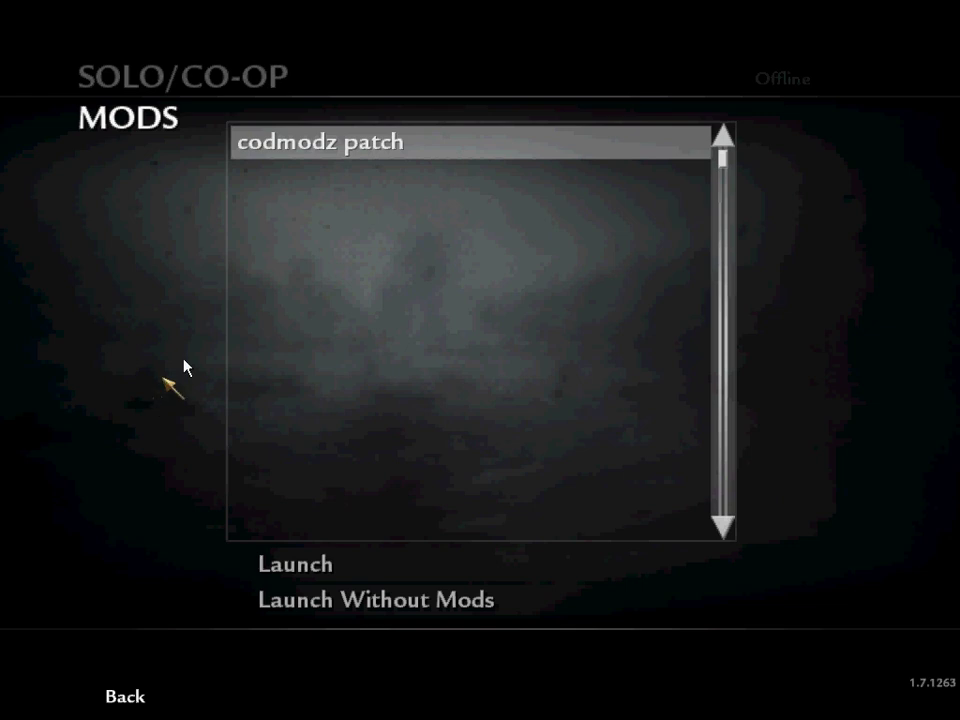
pyautogui.click(305, 562)
pyautogui.click(208, 233)
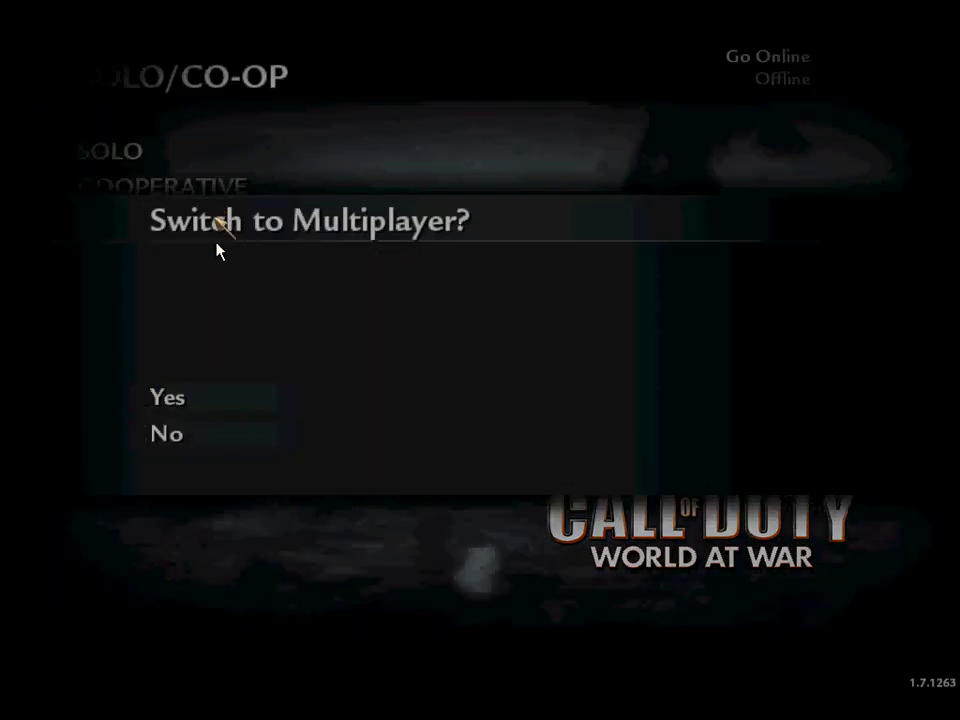
pyautogui.click(198, 440)
pyautogui.click(210, 187)
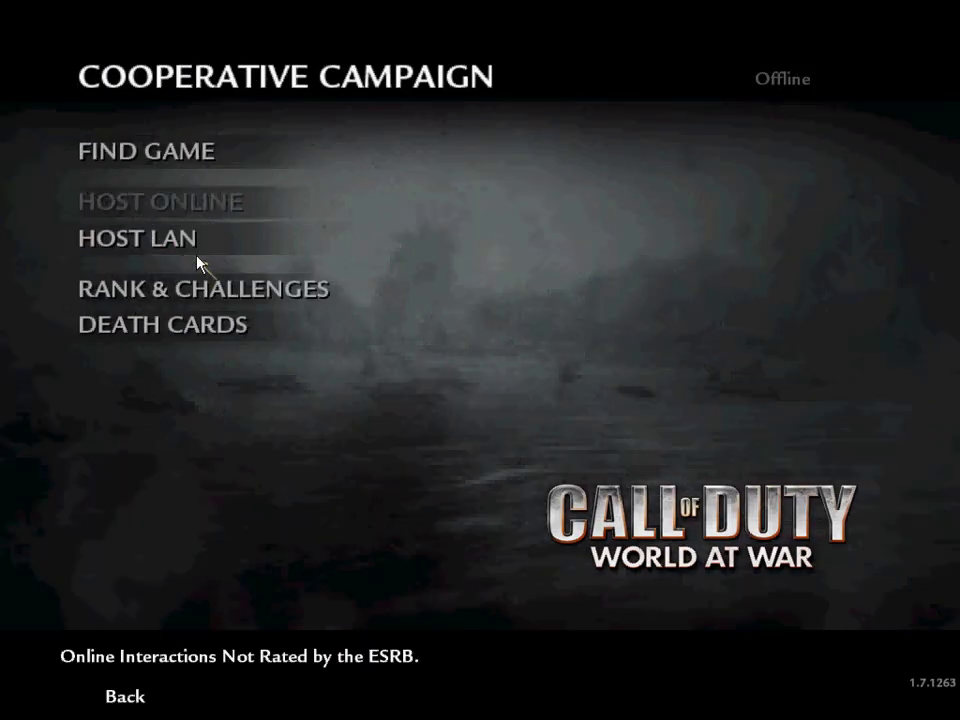
pyautogui.press('Escape')
# Start the Nazi Zombies map Der Riese from the solo mission selection
pyautogui.click(182, 152)
pyautogui.click(221, 242)
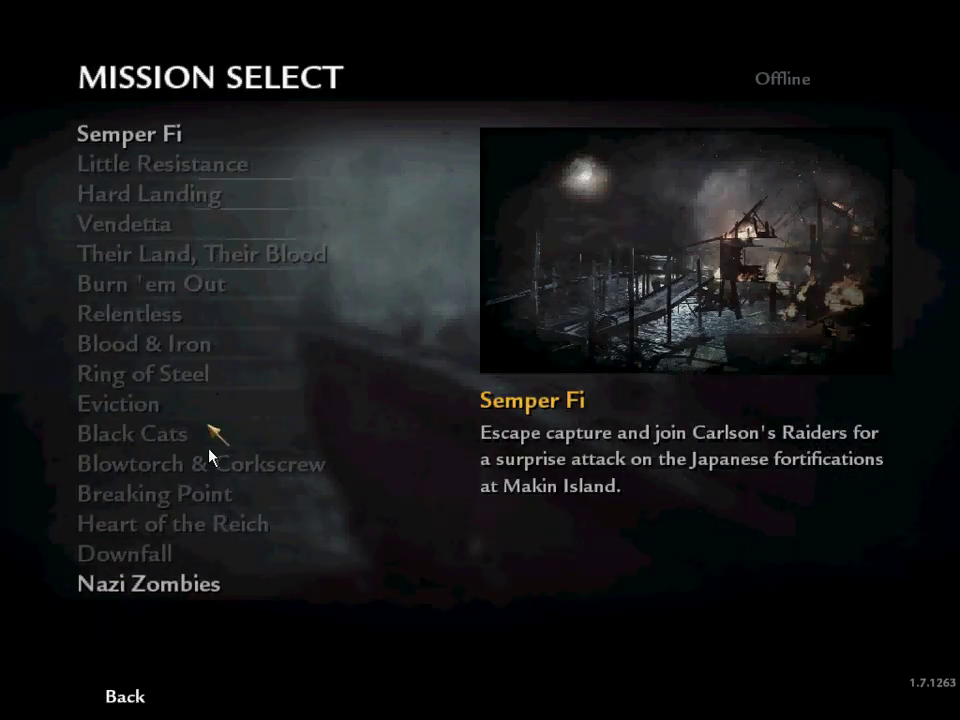
pyautogui.click(214, 585)
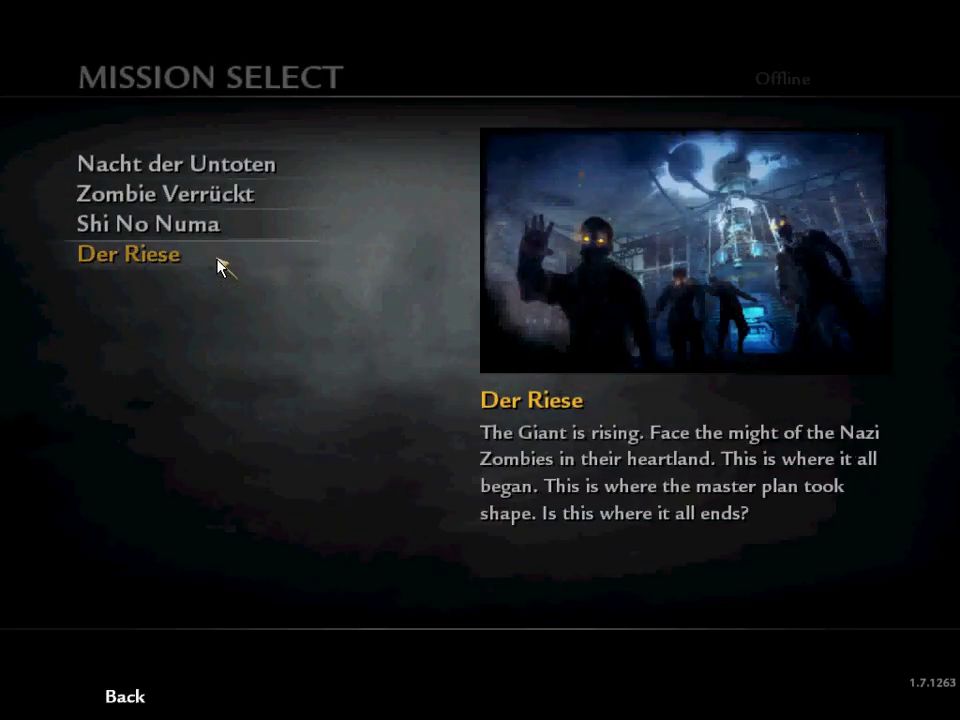
pyautogui.click(221, 266)
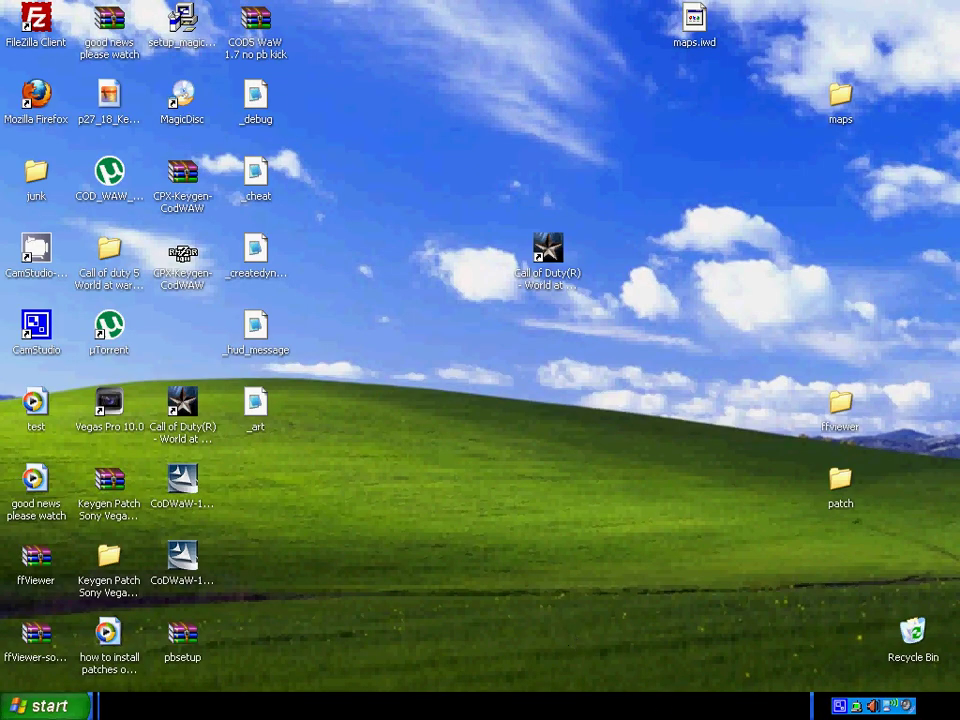
# Switch from the desktop back to the Call of Duty window and resume the paused Der Riese game
pyautogui.rightClick(839, 710)
pyautogui.click(868, 671)
pyautogui.click(868, 640)
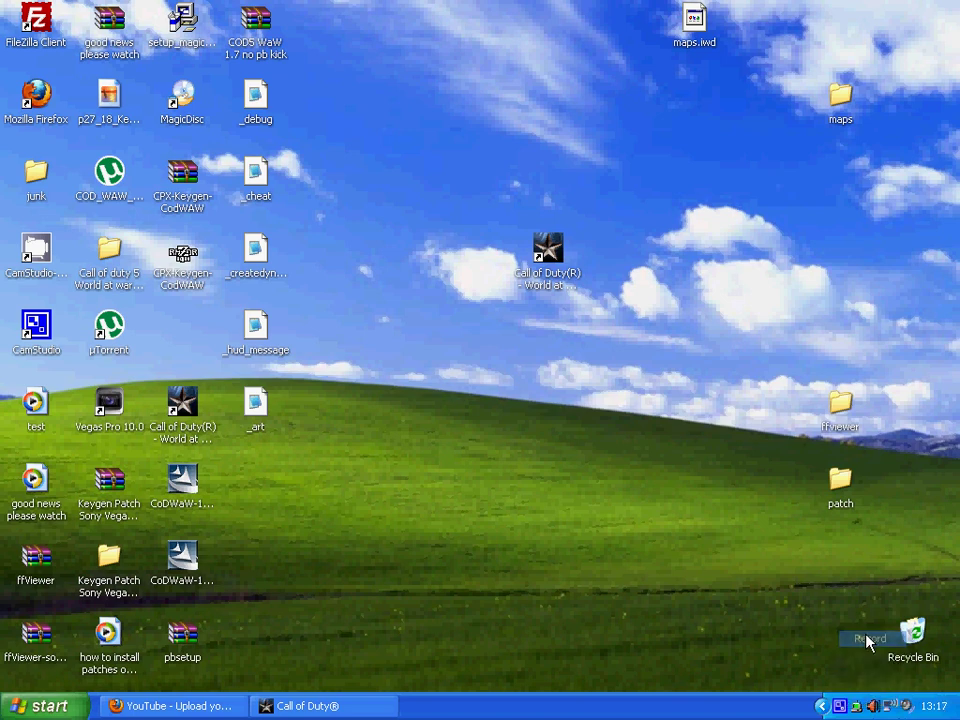
pyautogui.click(318, 705)
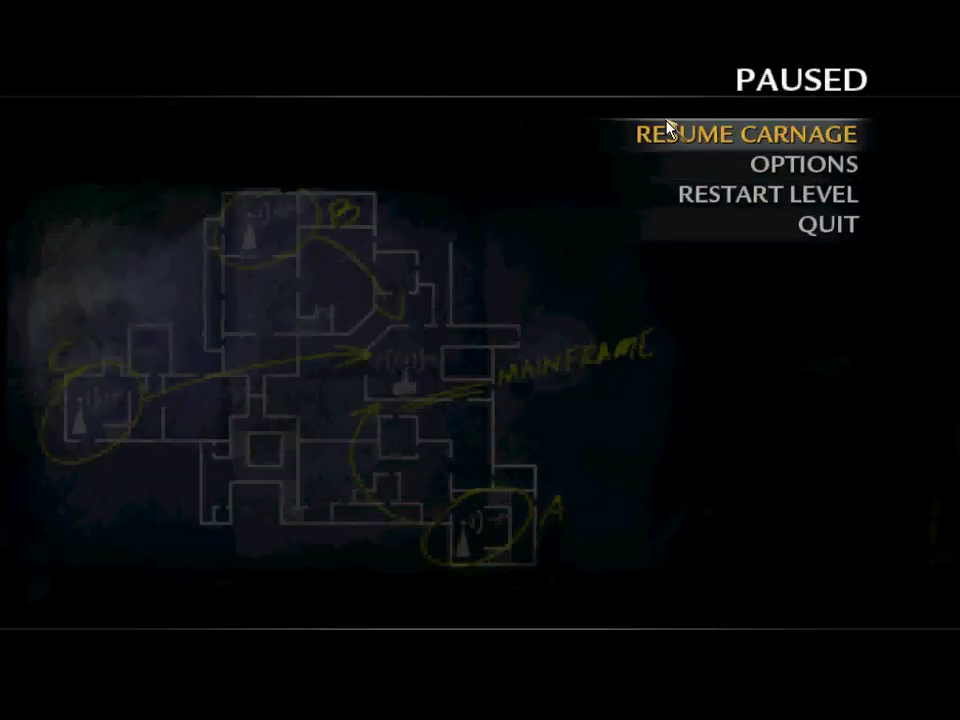
pyautogui.click(684, 136)
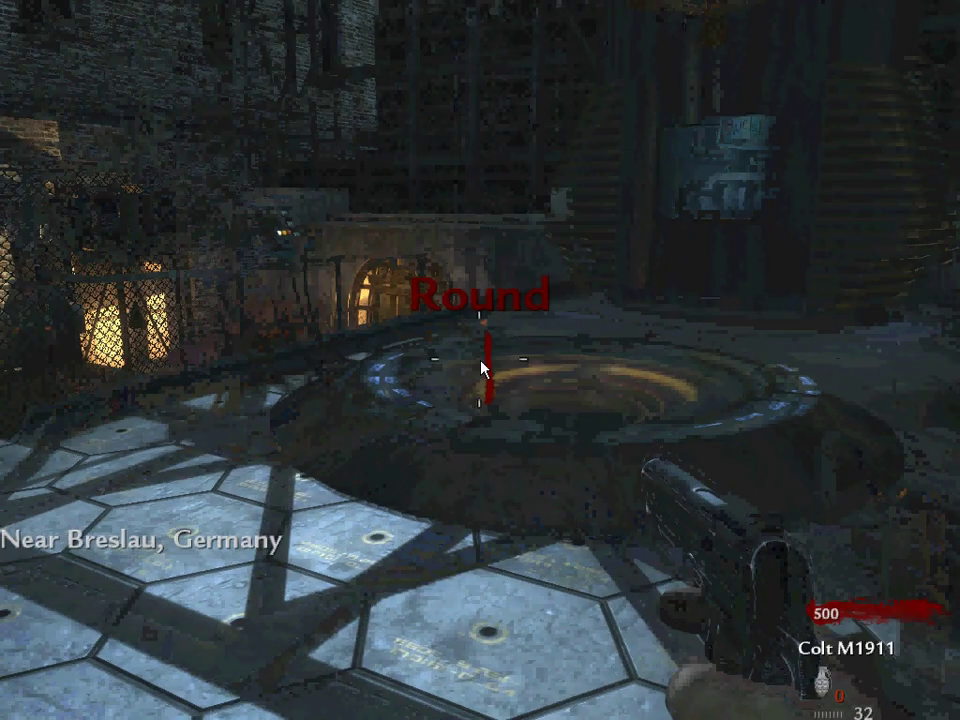
# Pause the game, lower the cinematics, SFX and master volumes to near minimum in the Sound options, and return to play
pyautogui.press('Escape')
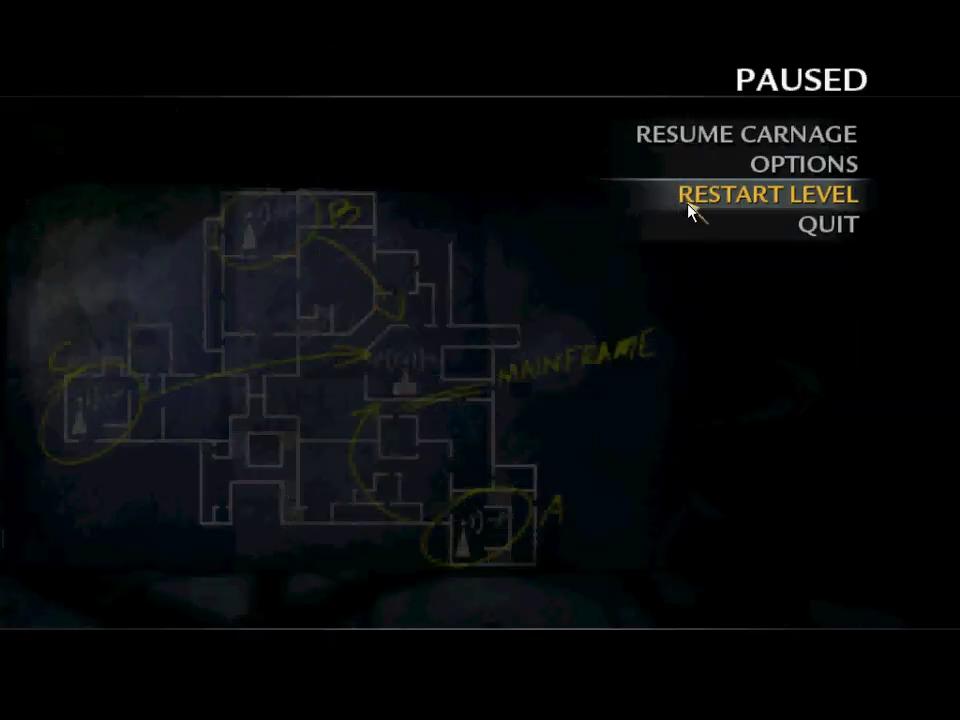
pyautogui.click(772, 172)
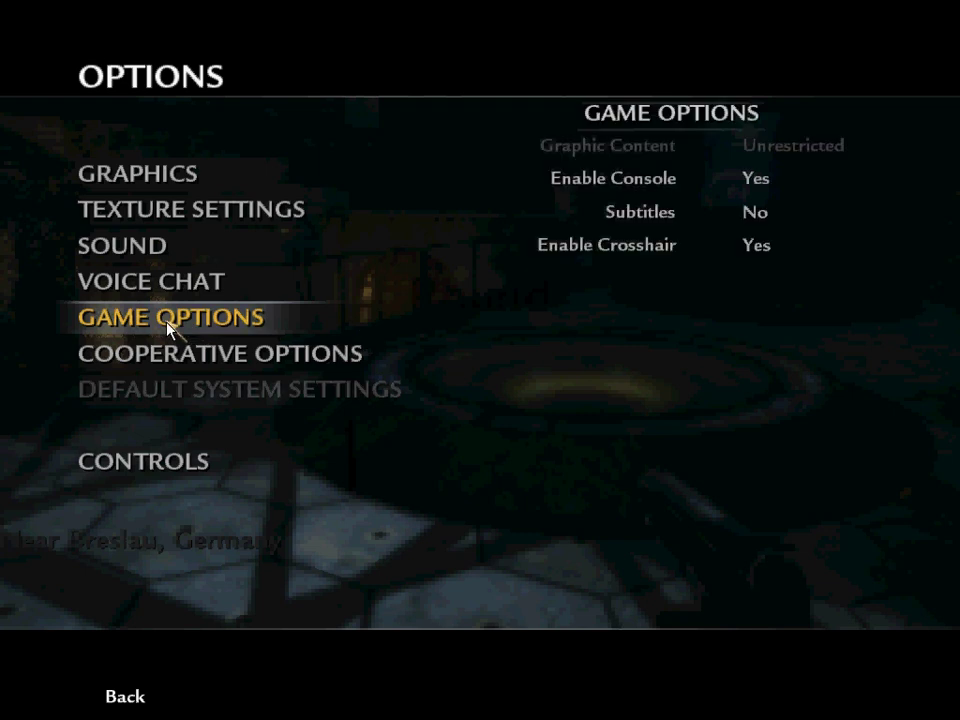
pyautogui.click(184, 283)
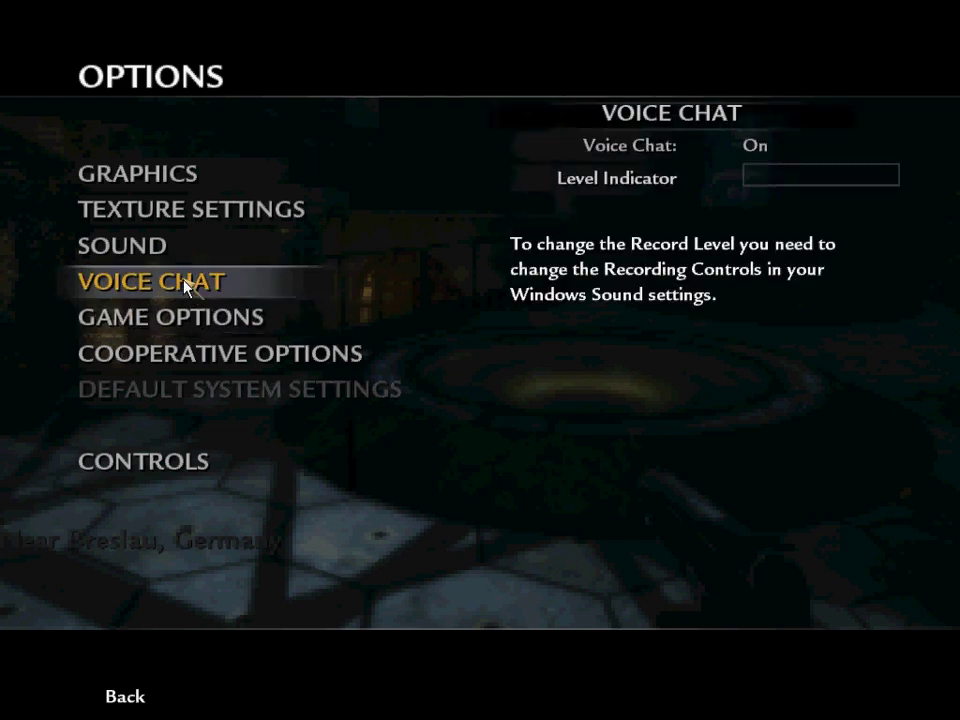
pyautogui.click(184, 248)
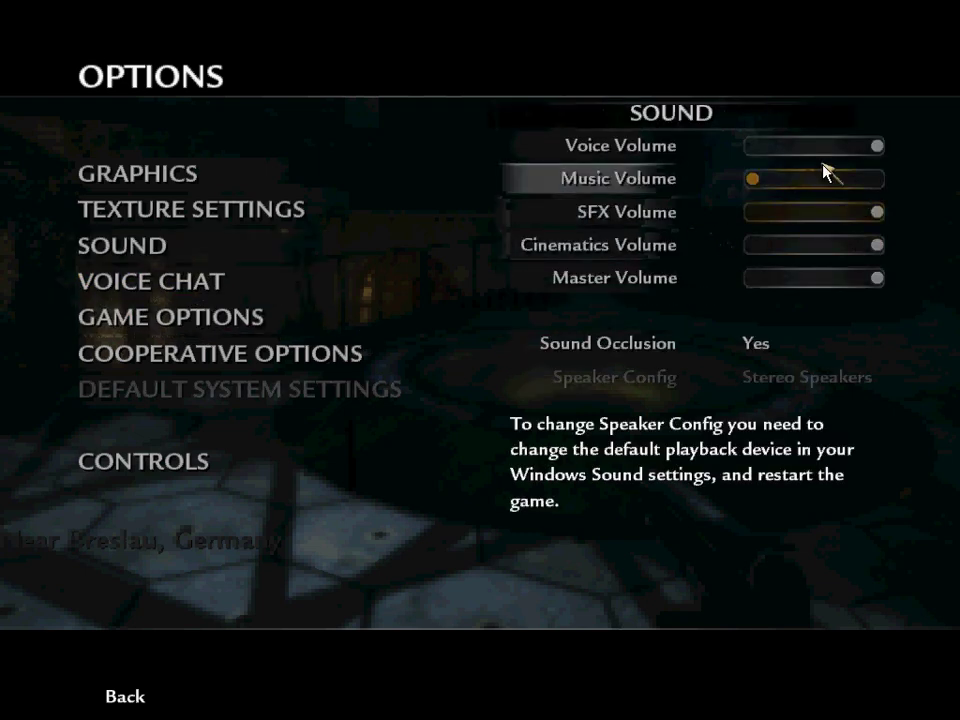
pyautogui.click(869, 243)
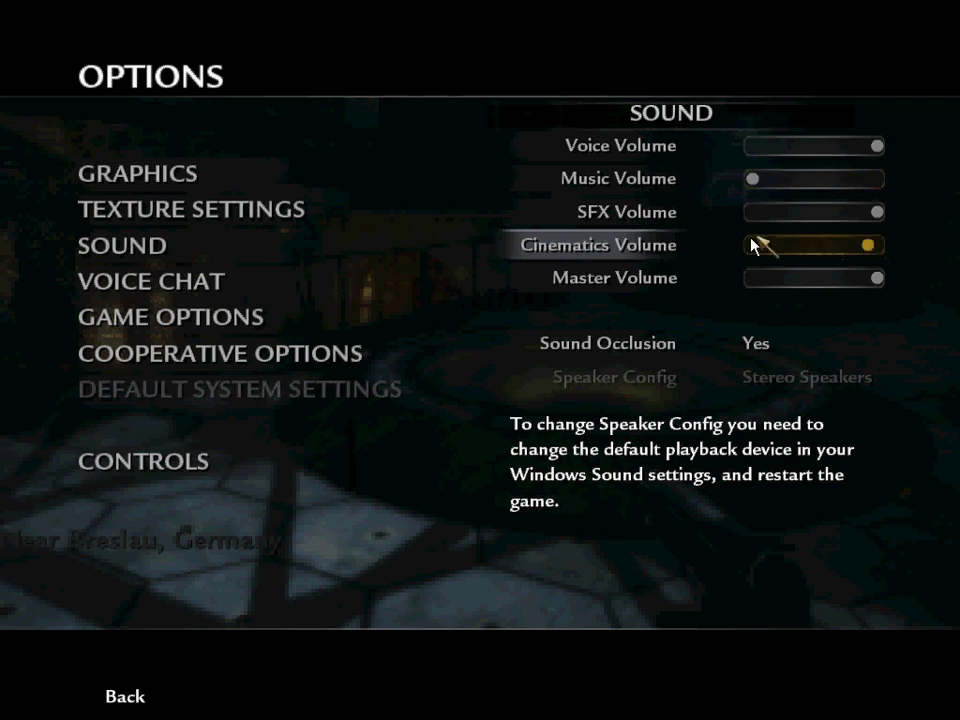
pyautogui.click(758, 248)
pyautogui.click(858, 212)
pyautogui.click(766, 212)
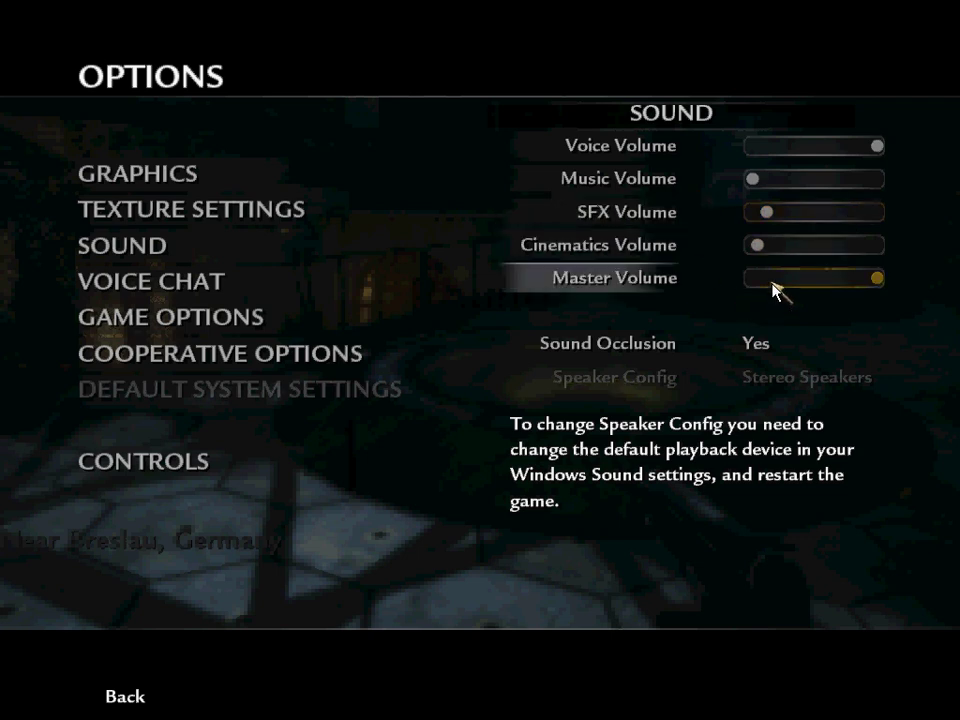
pyautogui.moveTo(776, 281); pyautogui.dragTo(753, 282)
pyautogui.press('Escape')
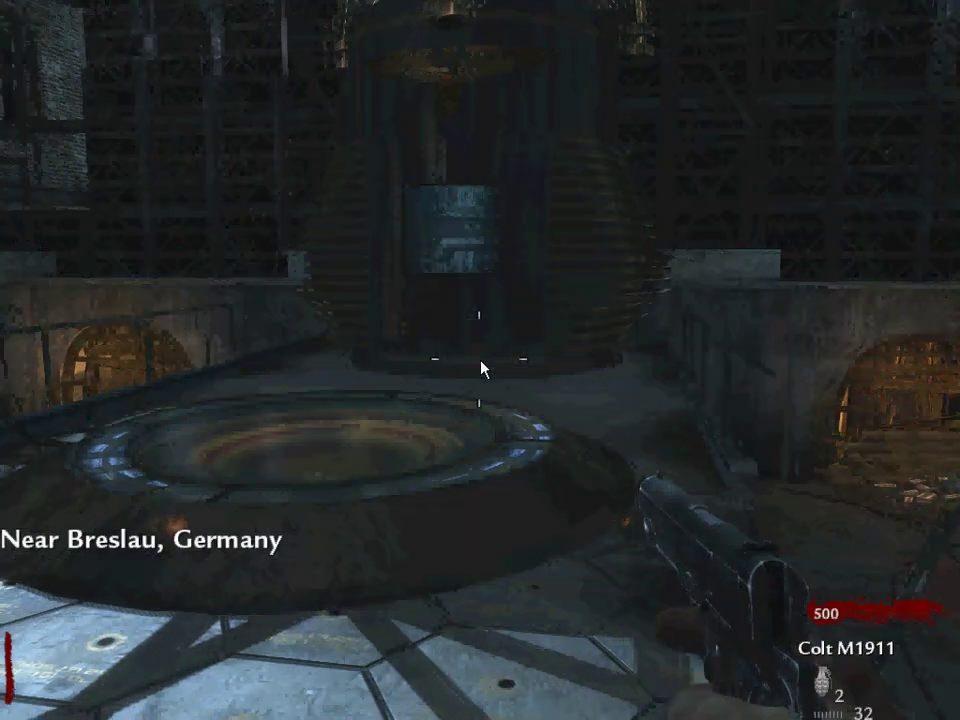
# Move around the Der Riese starting courtyard and spawn the mod menu
pyautogui.press('w')
pyautogui.press('w')
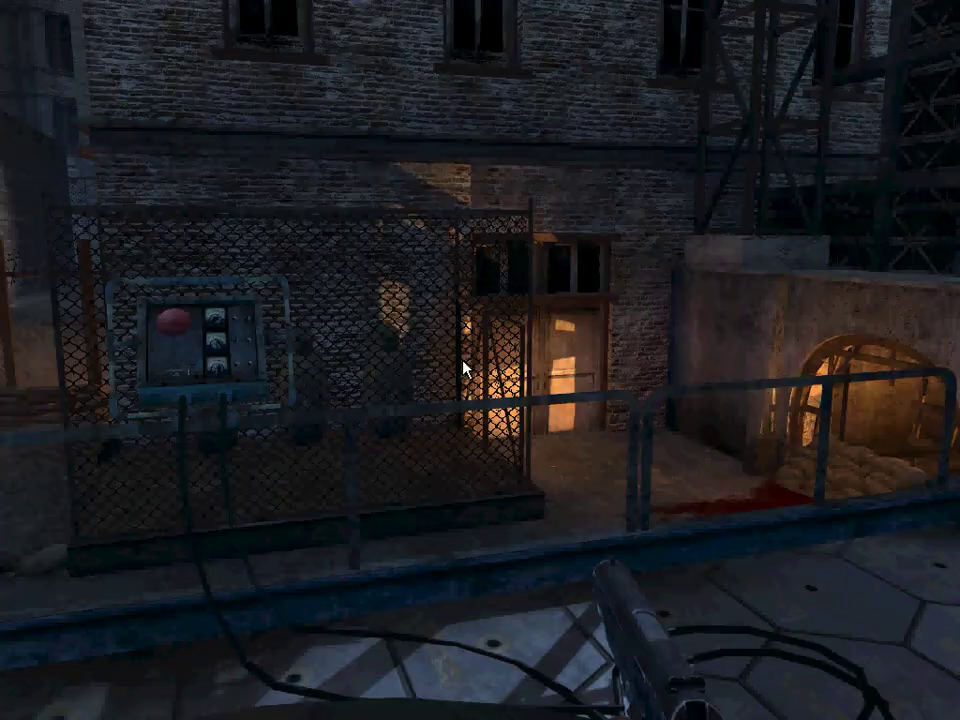
pyautogui.press('w')
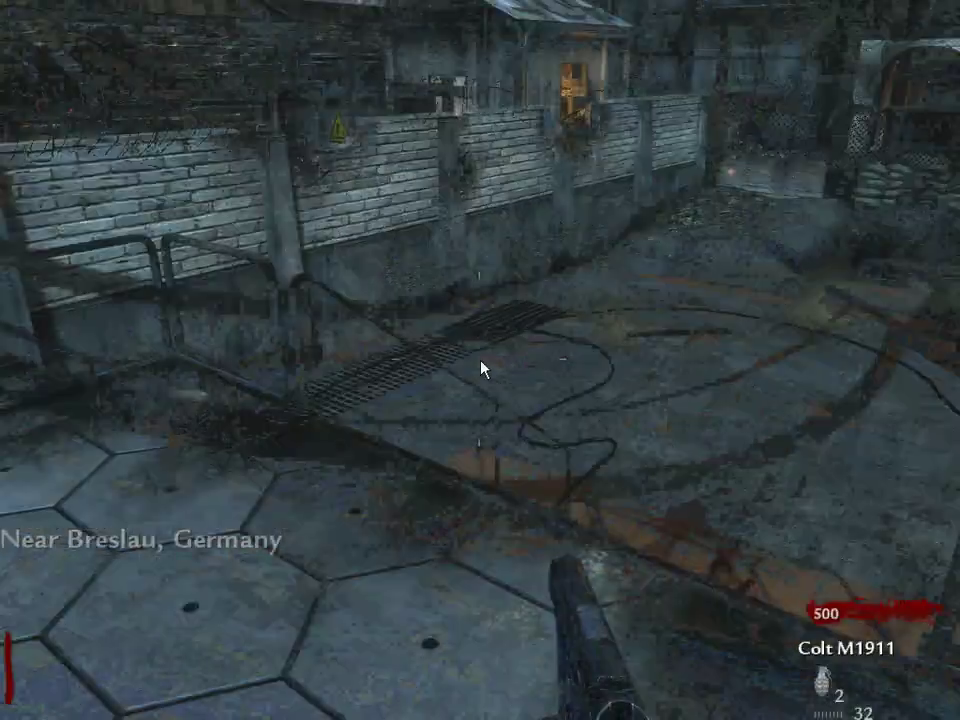
pyautogui.press('w')
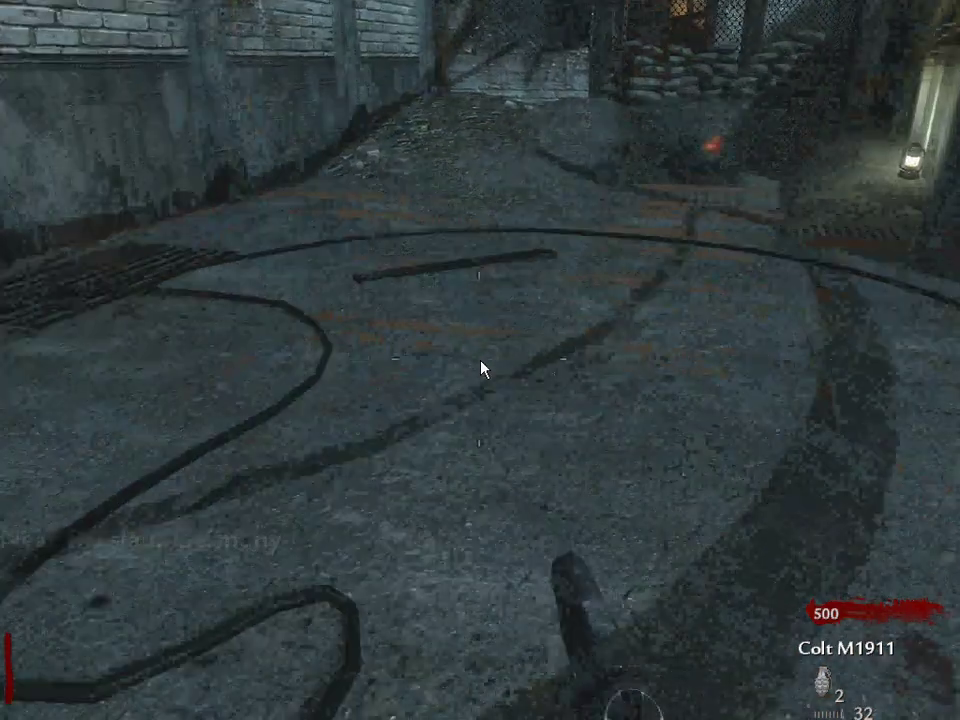
pyautogui.press('w')
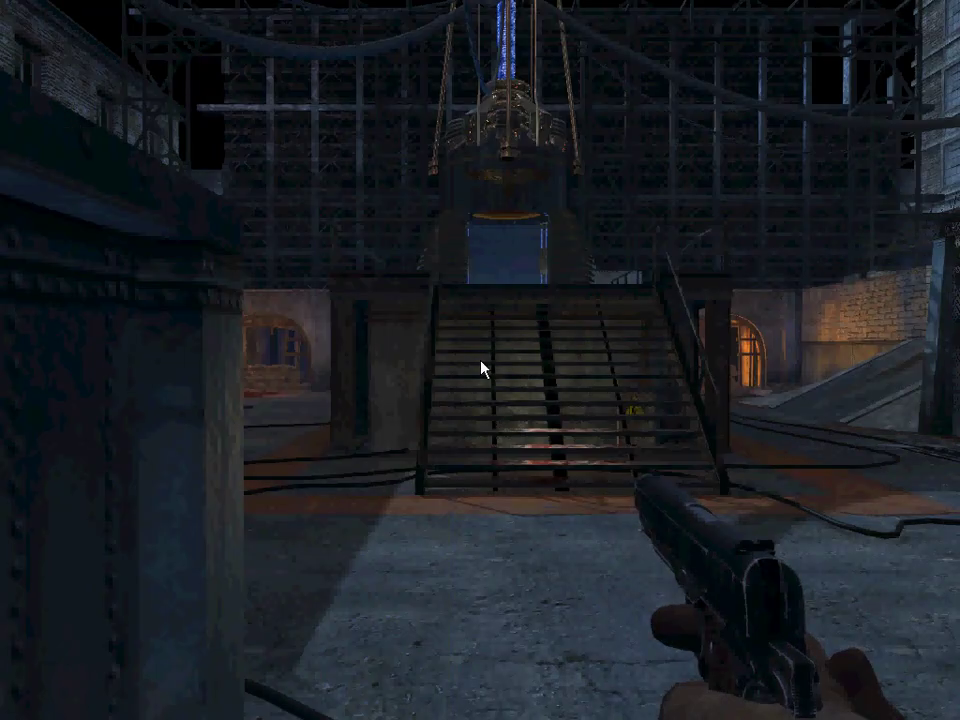
pyautogui.press('Return')
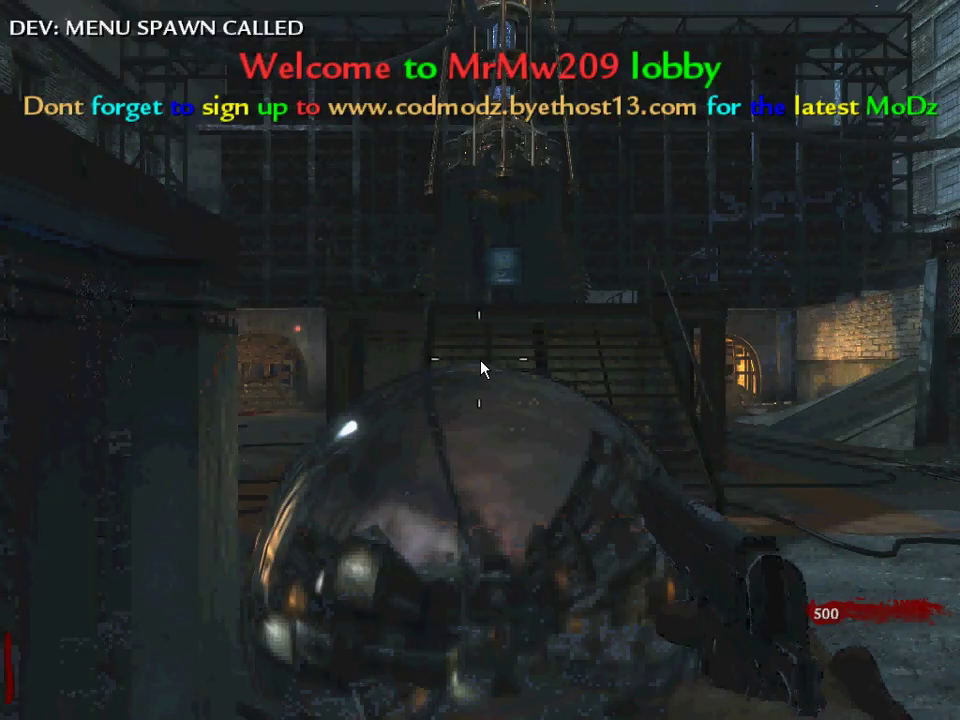
# Walk up to the mainframe teleporter and open the mod menu to look through its main entries
pyautogui.press('w')
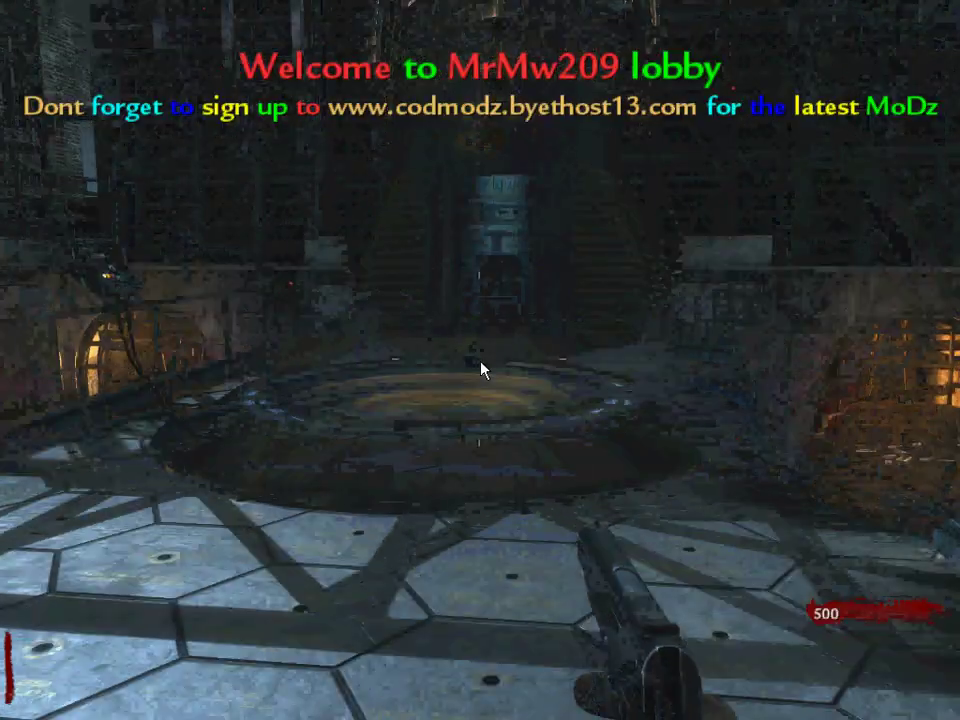
pyautogui.press('w')
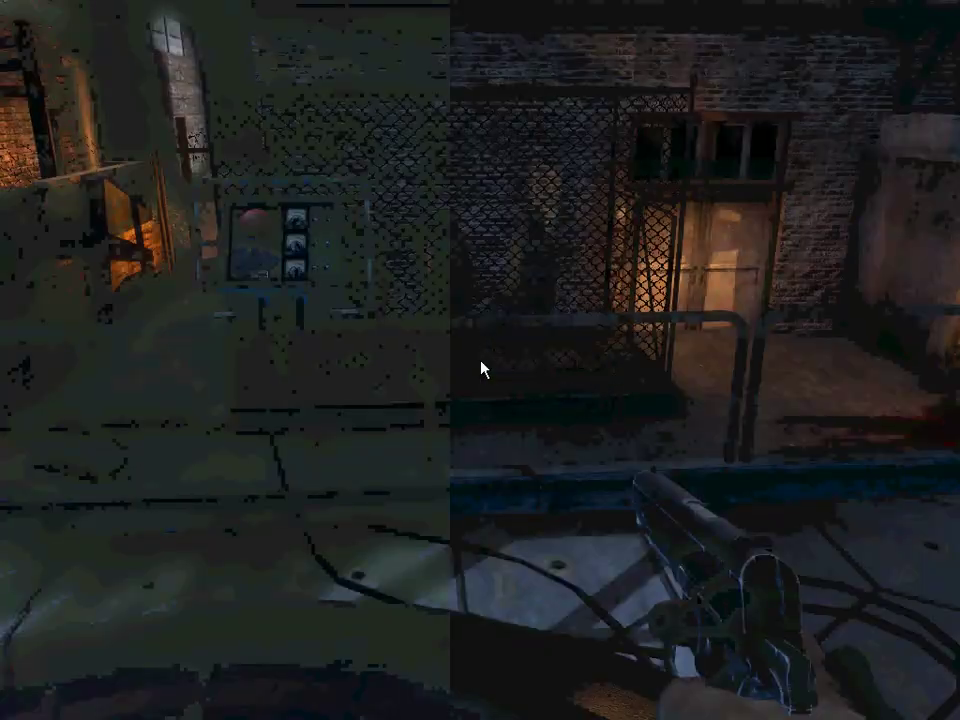
pyautogui.press('v')
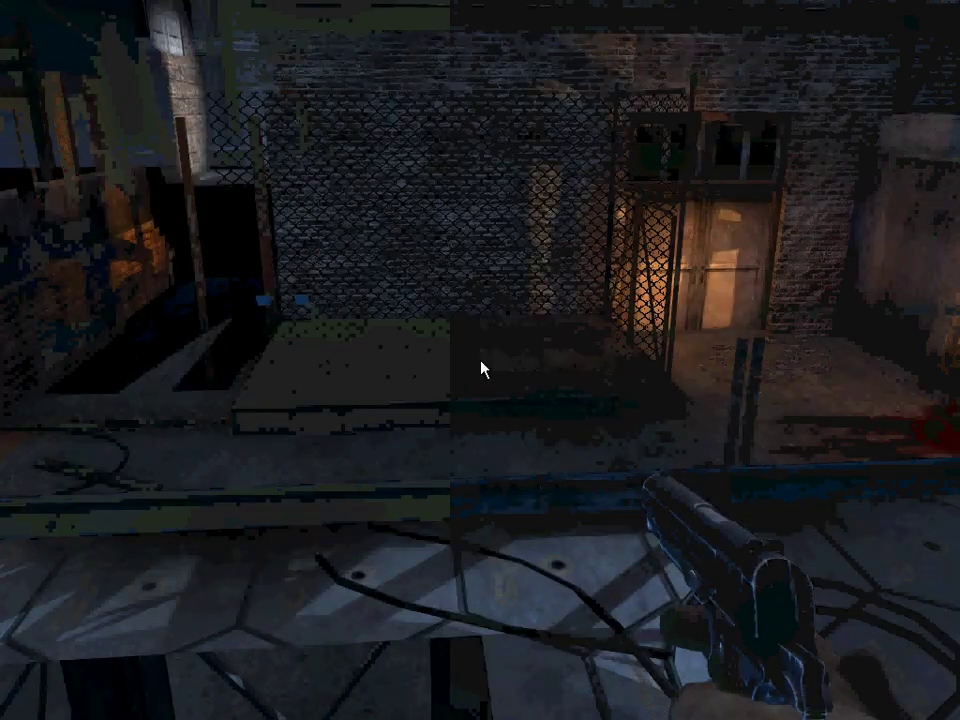
pyautogui.press('Up')
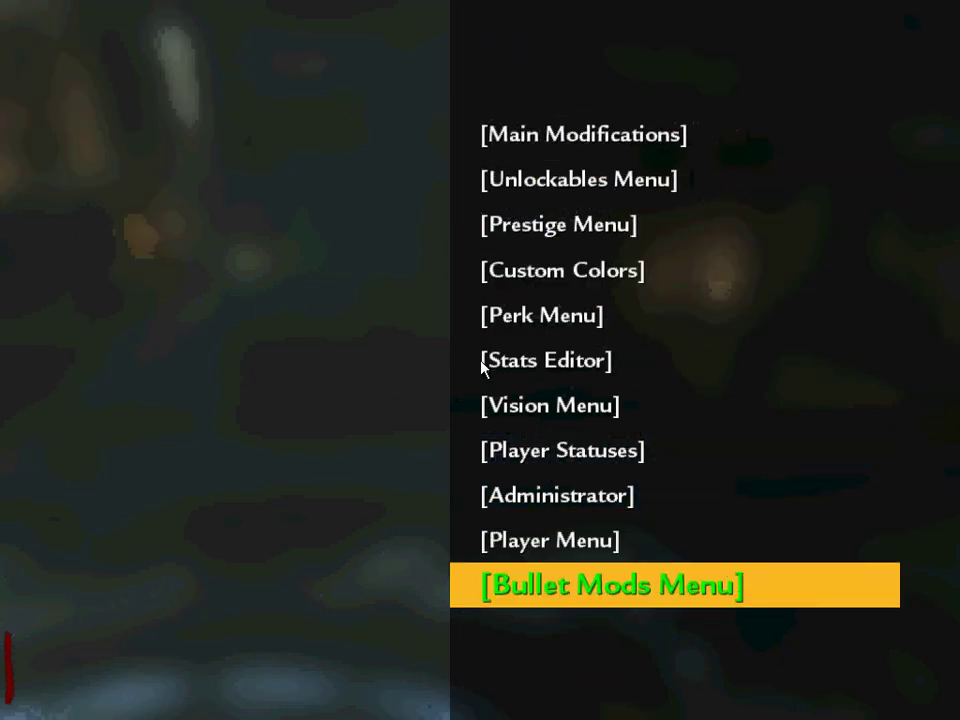
pyautogui.press('v')
pyautogui.press('v')
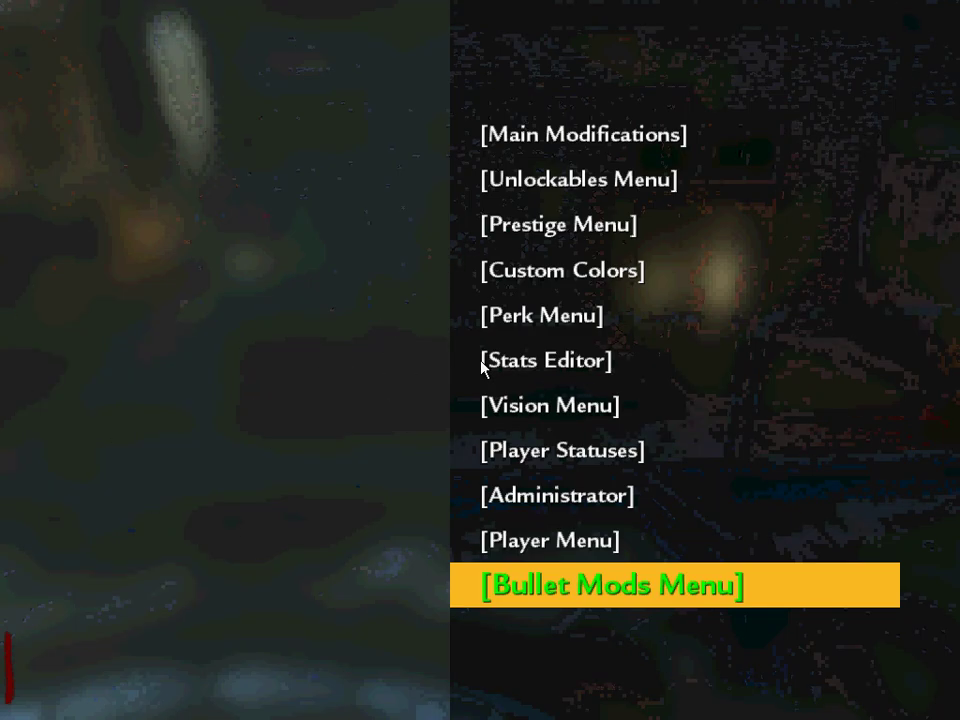
pyautogui.press('v')
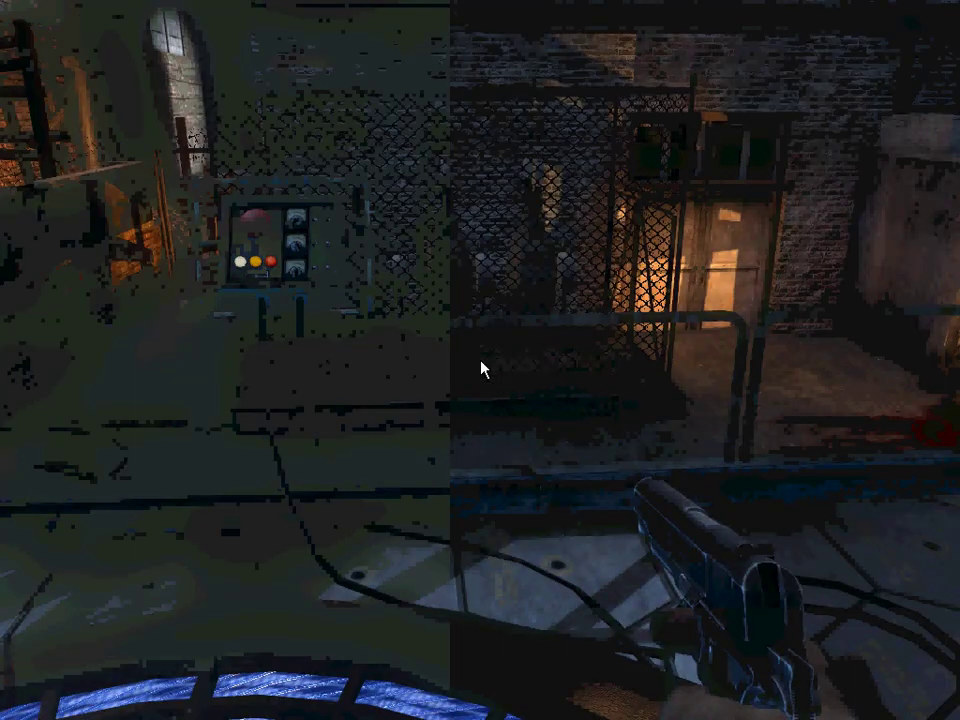
pyautogui.press('v')
pyautogui.press('Down')
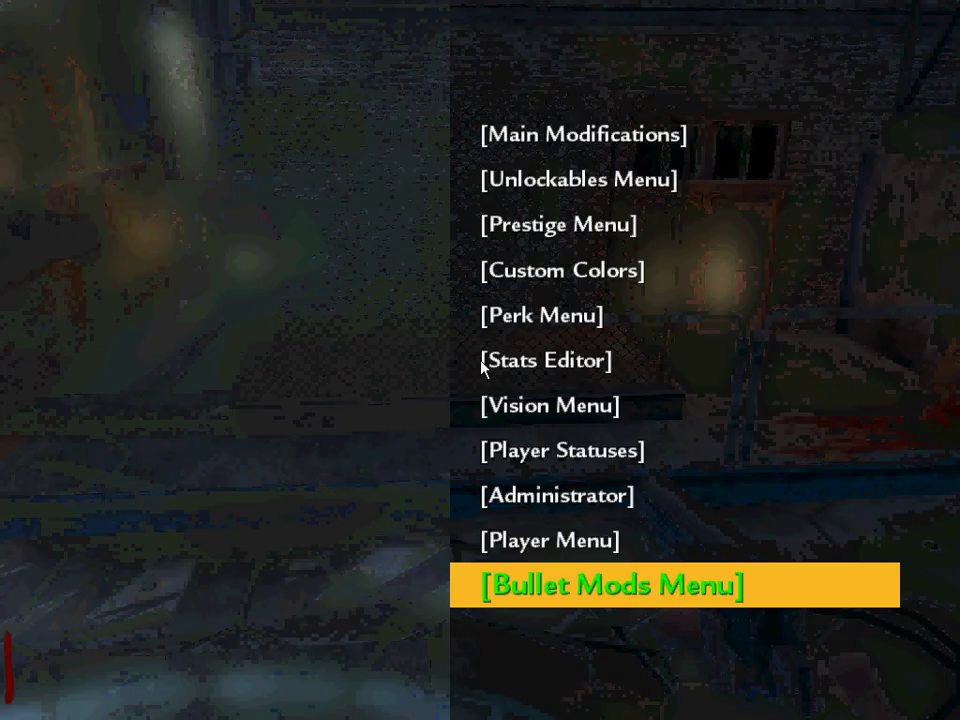
# Open the host player's options from the Player Menu and run Summon and Teleport to on that player
pyautogui.press('Up')
pyautogui.press('v')
pyautogui.press('v')
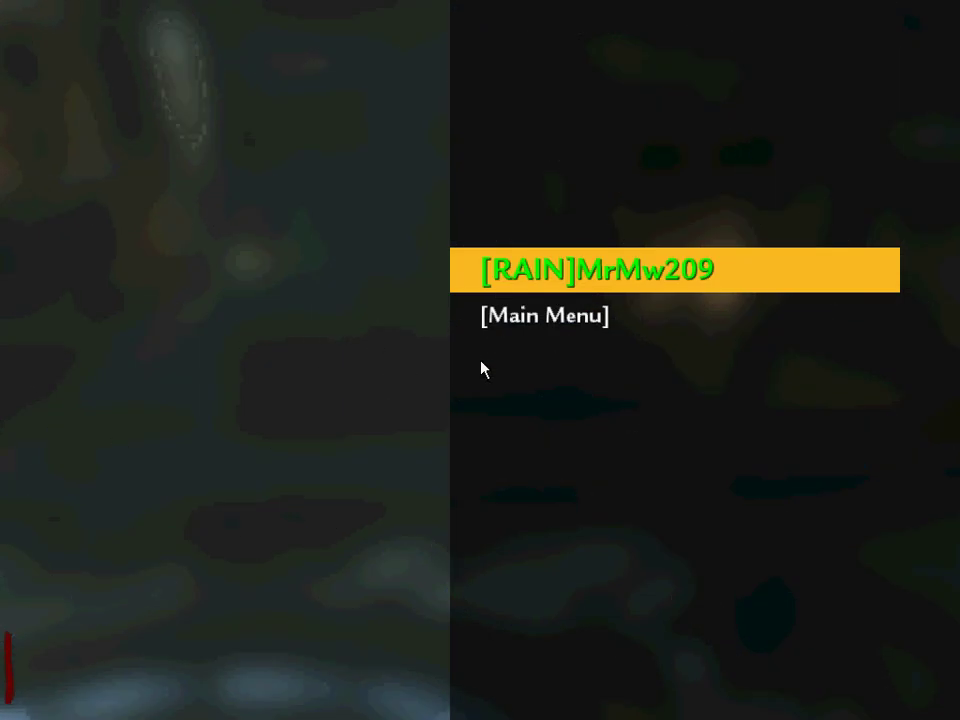
pyautogui.press('f')
pyautogui.press('f')
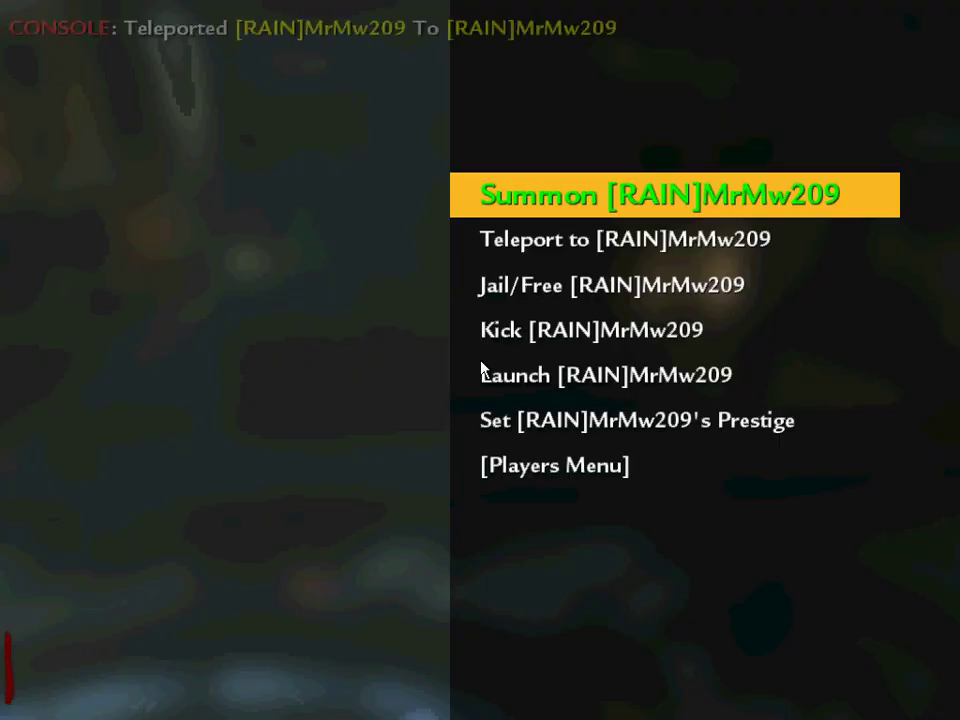
pyautogui.press('Down')
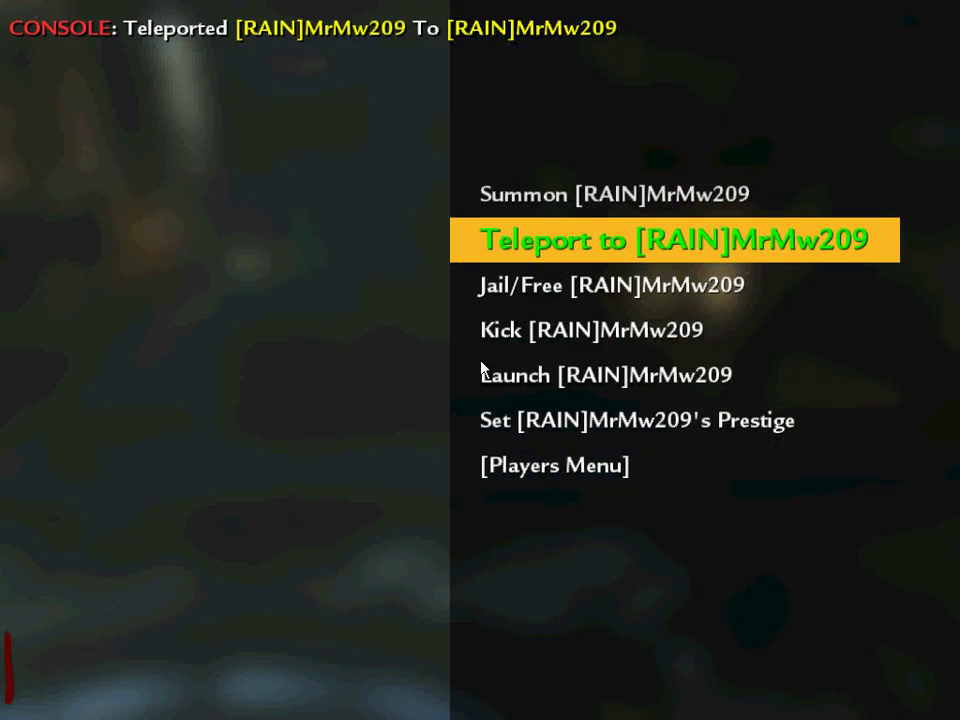
pyautogui.press('f')
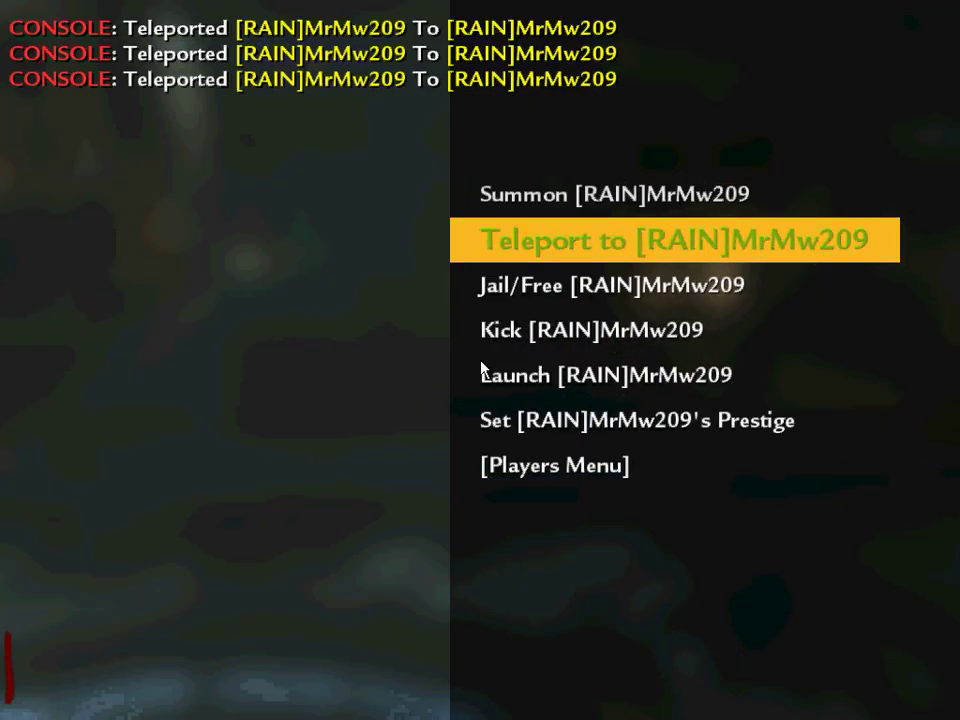
# Open the player's prestige list and set the prestige to 11
pyautogui.press('Down')
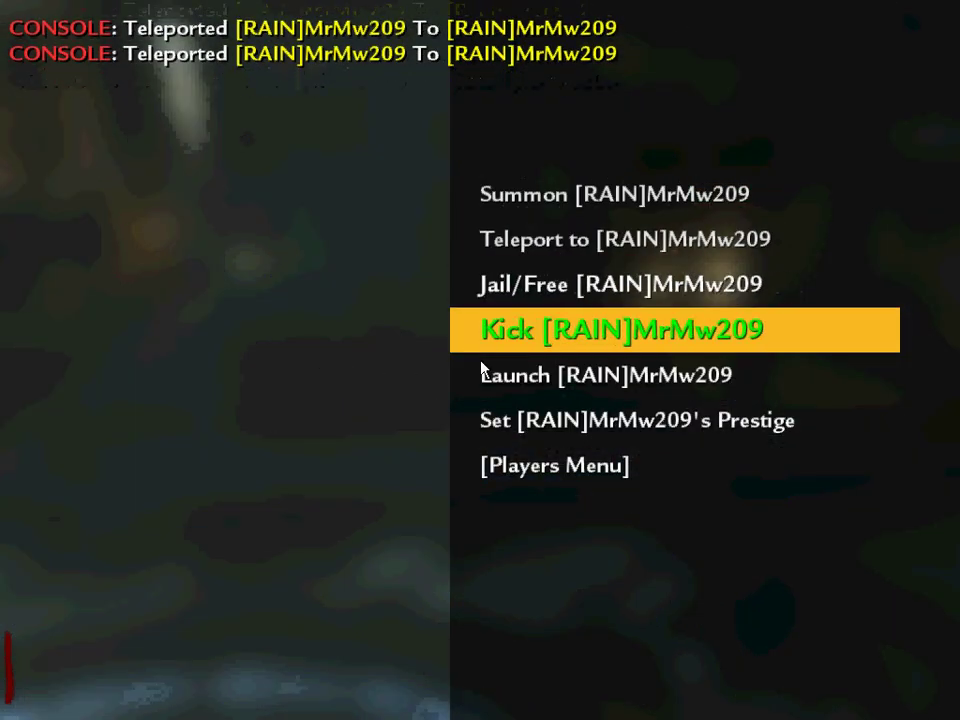
pyautogui.click(482, 368)
pyautogui.click(482, 368)
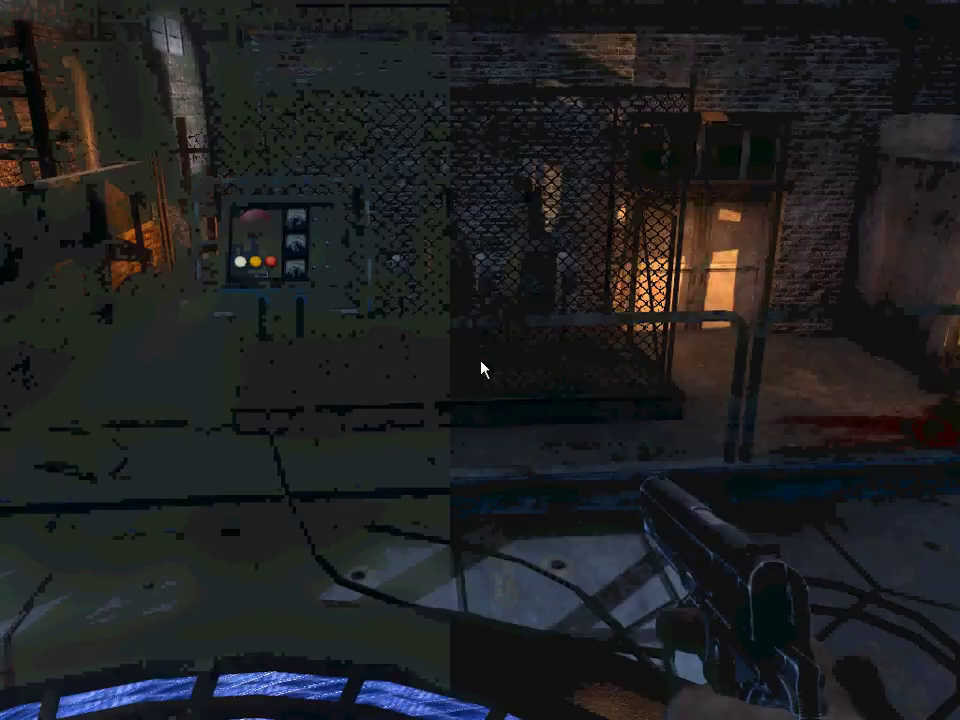
pyautogui.press('f')
pyautogui.click(482, 368)
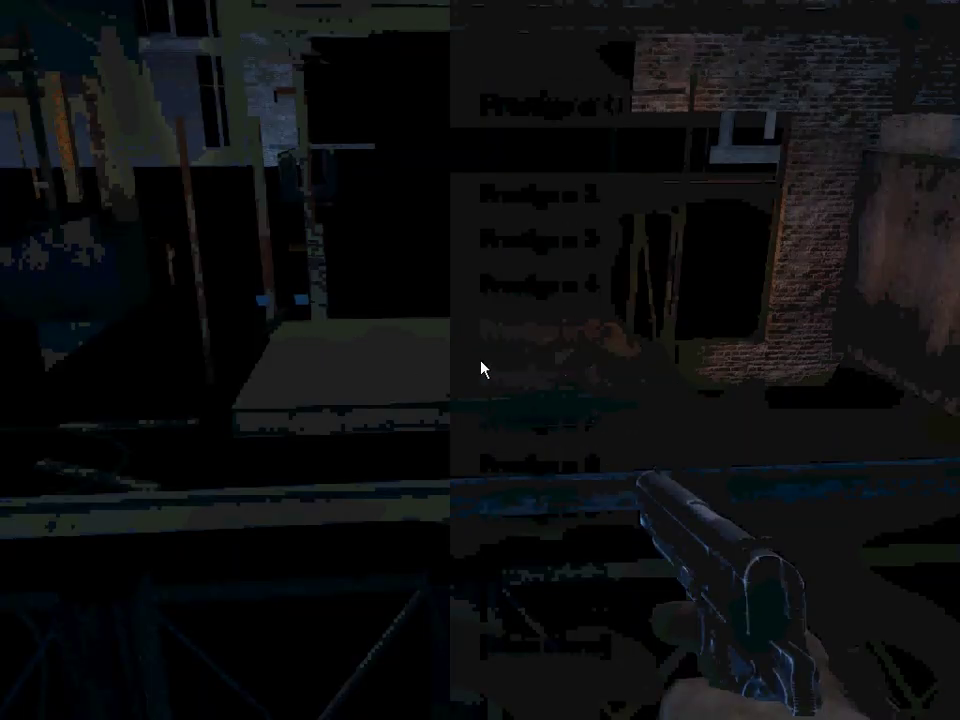
pyautogui.click(482, 368)
pyautogui.click(482, 368)
pyautogui.click(482, 368)
pyautogui.click(482, 368)
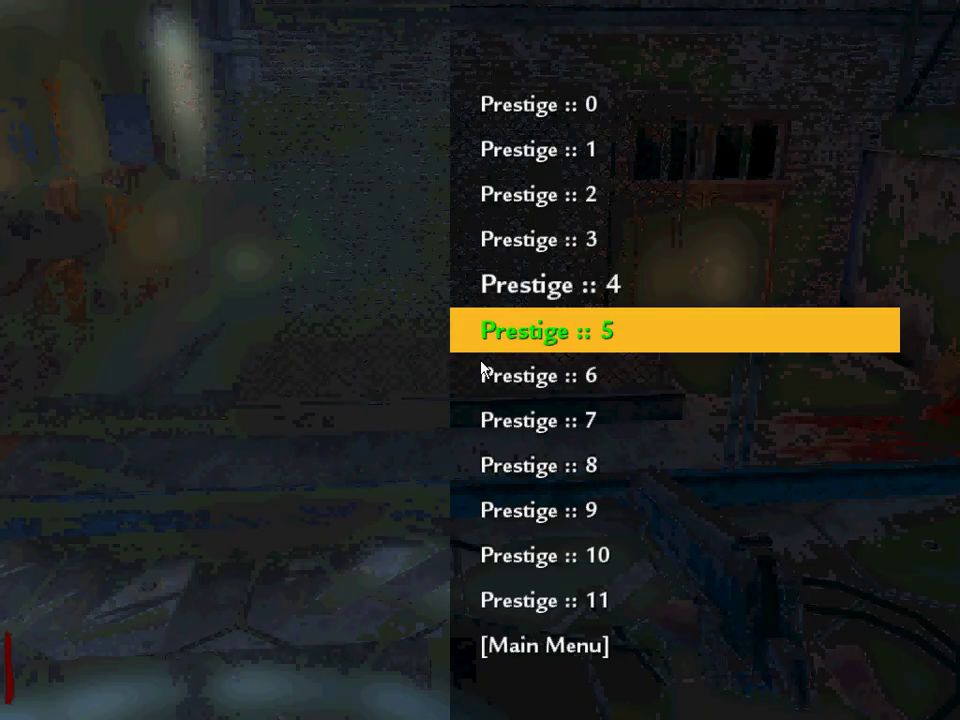
pyautogui.click(482, 368)
pyautogui.click(482, 368)
pyautogui.click(482, 368)
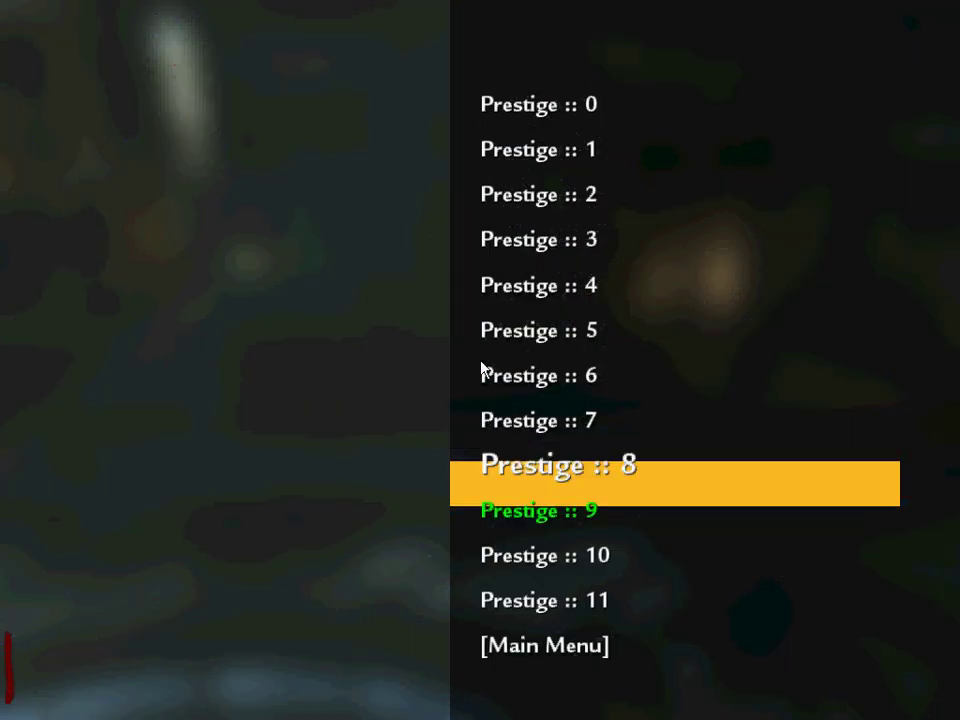
pyautogui.click(482, 368)
pyautogui.click(482, 368)
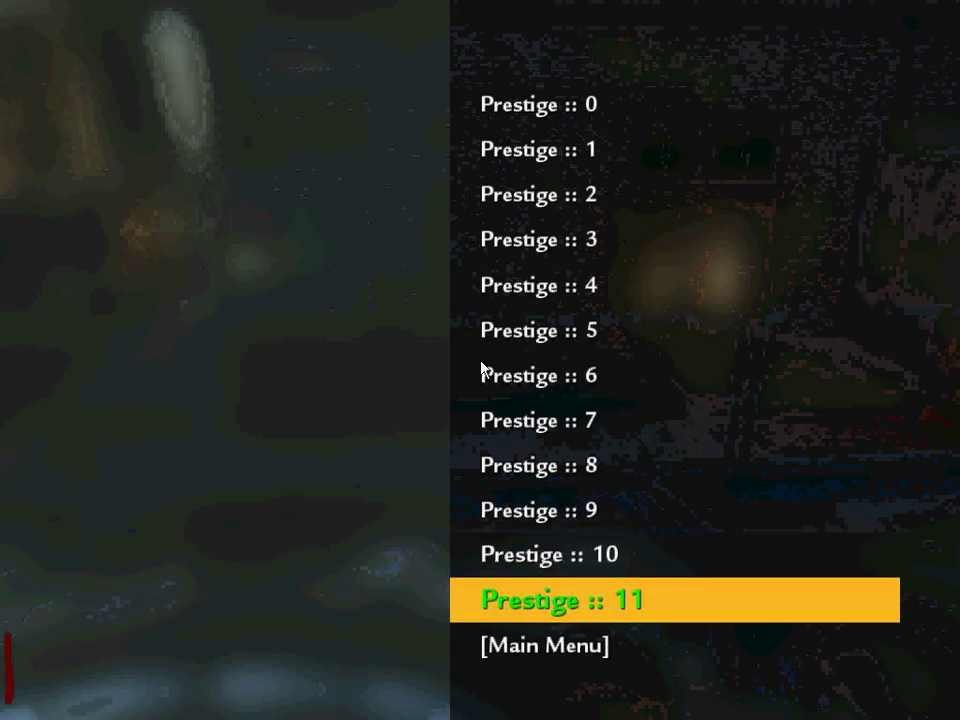
pyautogui.press('f')
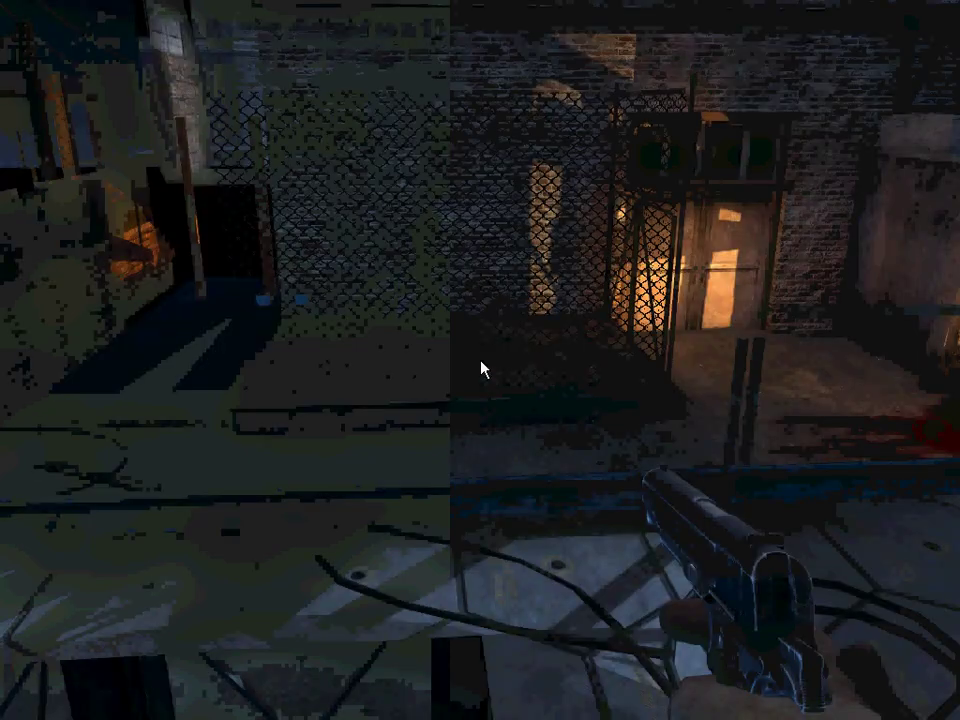
# Return from the prestige list to the mod's main menu, close it and back away from the teleporter pad
pyautogui.press('`')
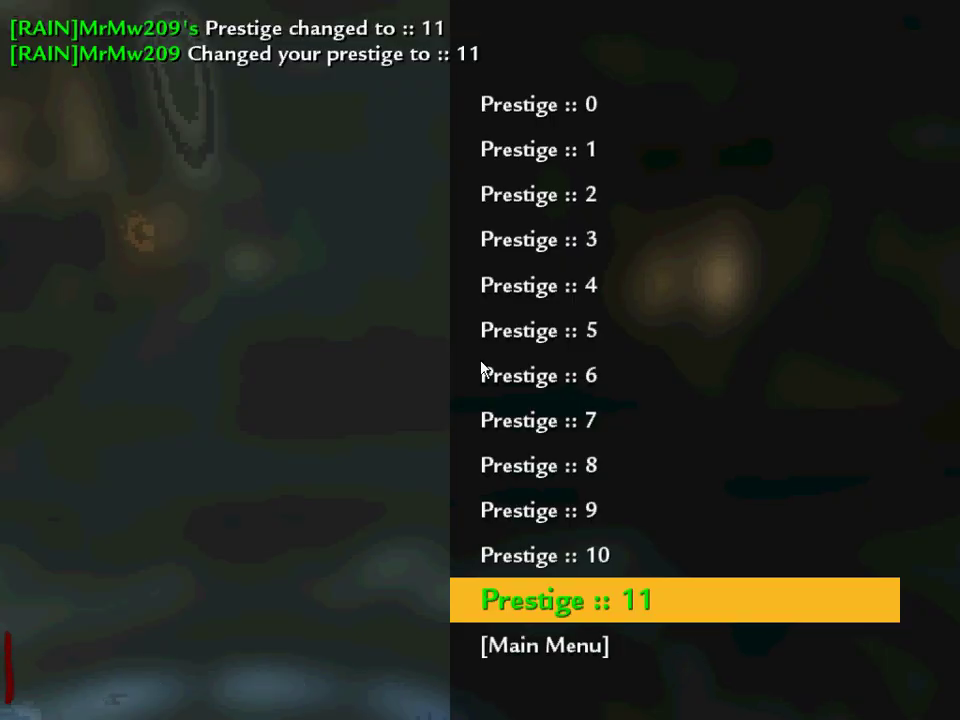
pyautogui.click(481, 361)
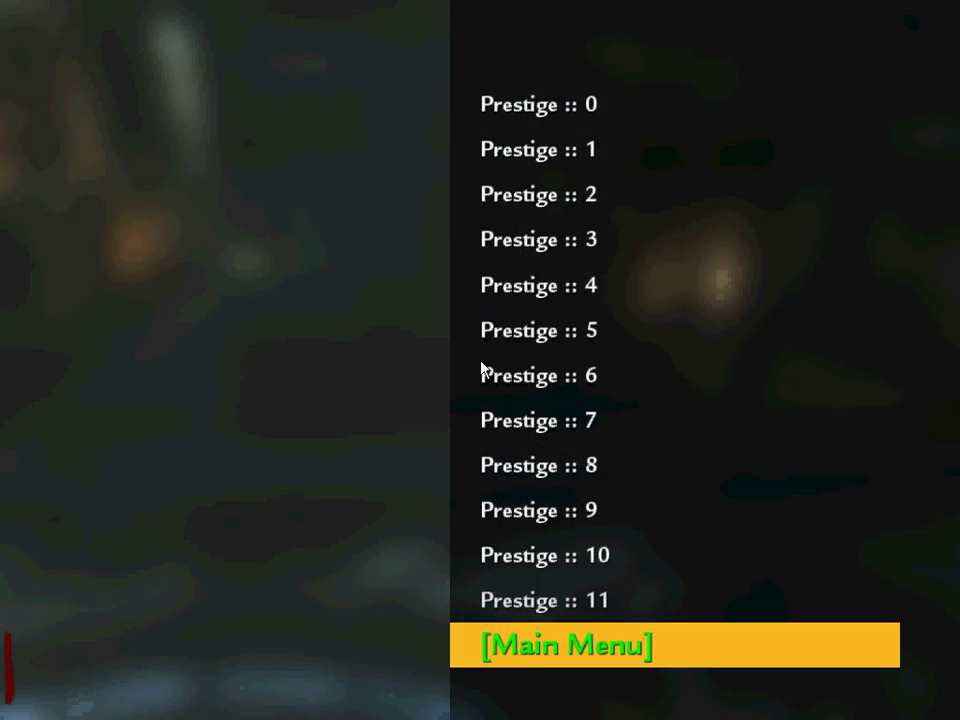
pyautogui.press('f')
pyautogui.press('Tab')
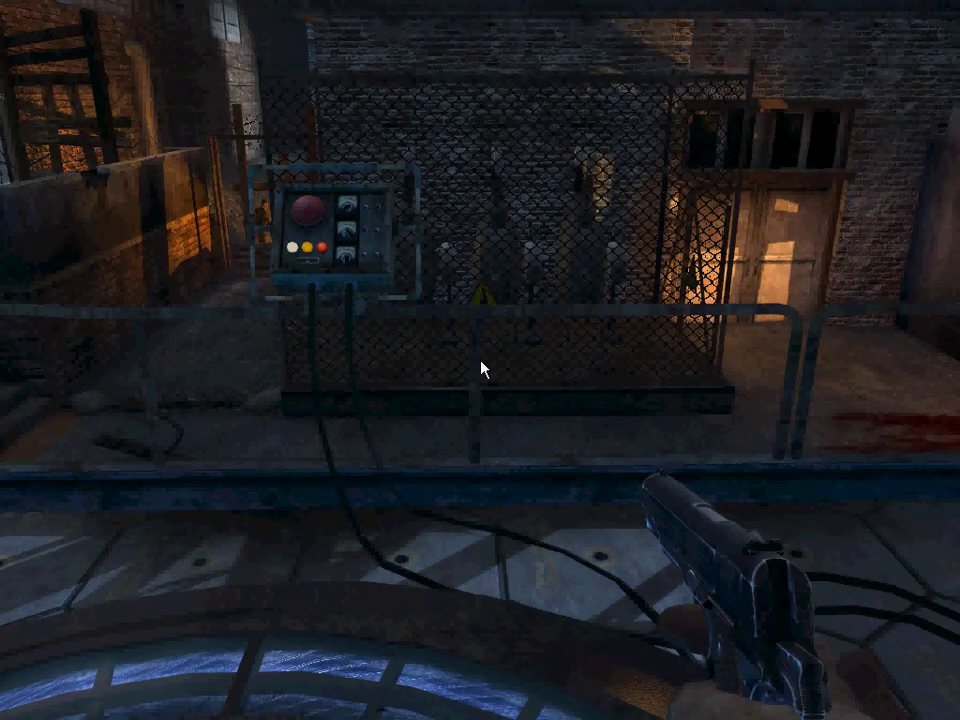
pyautogui.press('`')
pyautogui.press('`')
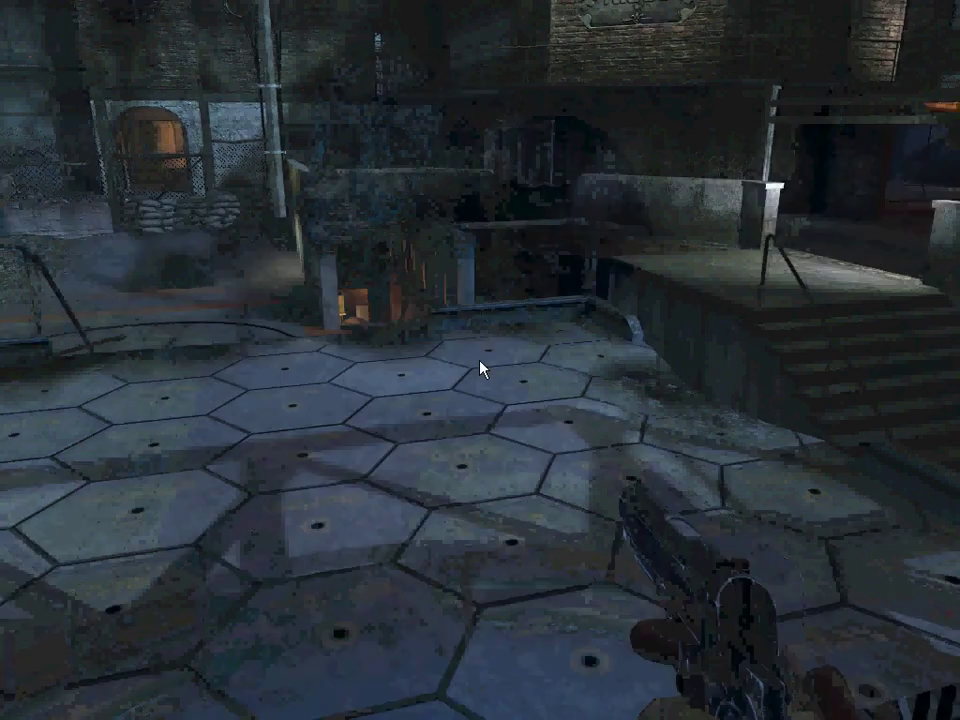
pyautogui.press('s')
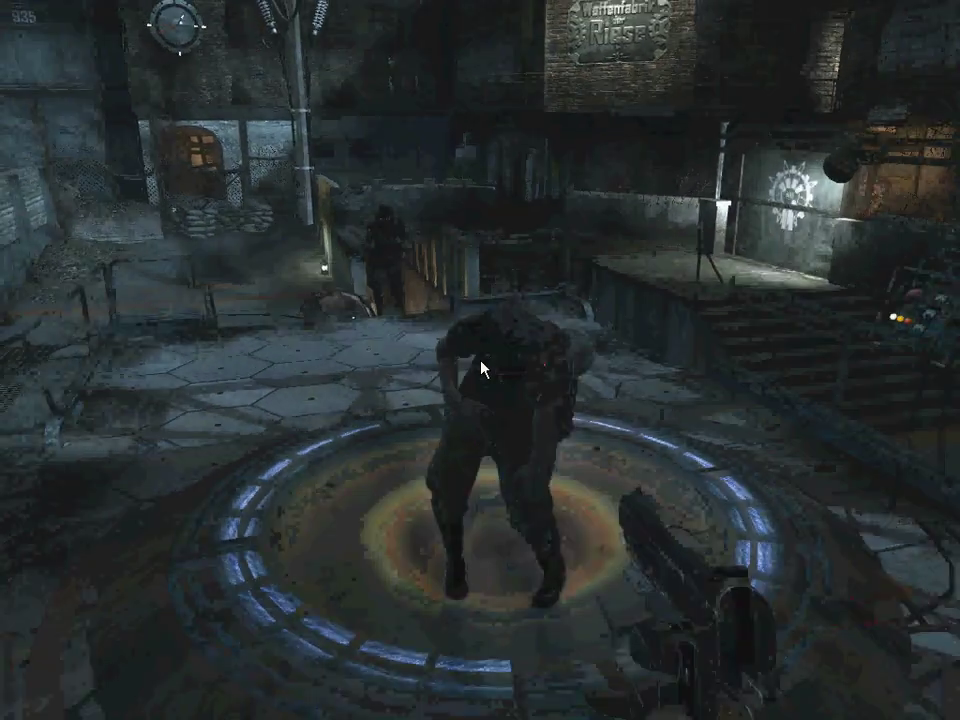
# Pause the game and restart the Der Riese level, accepting the loss of progress
pyautogui.press('Escape')
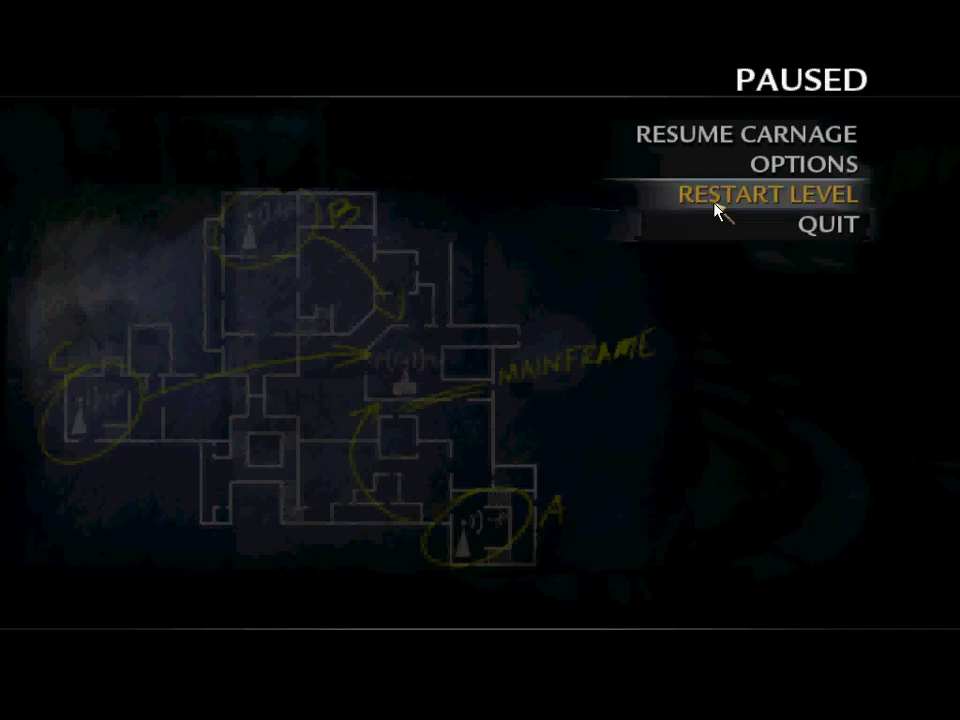
pyautogui.click(714, 200)
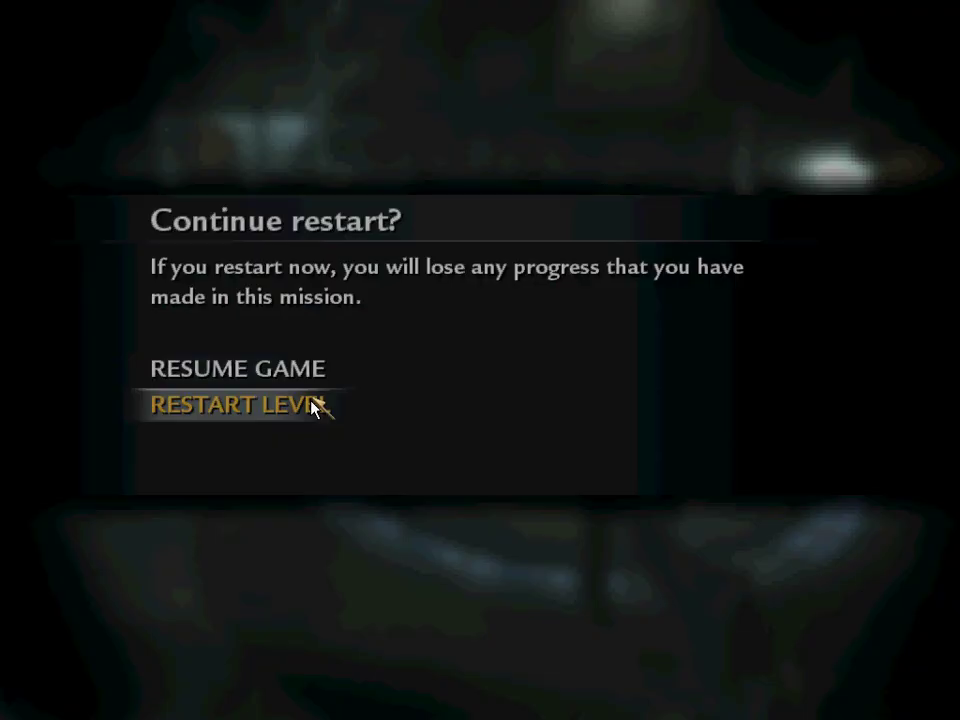
pyautogui.click(313, 401)
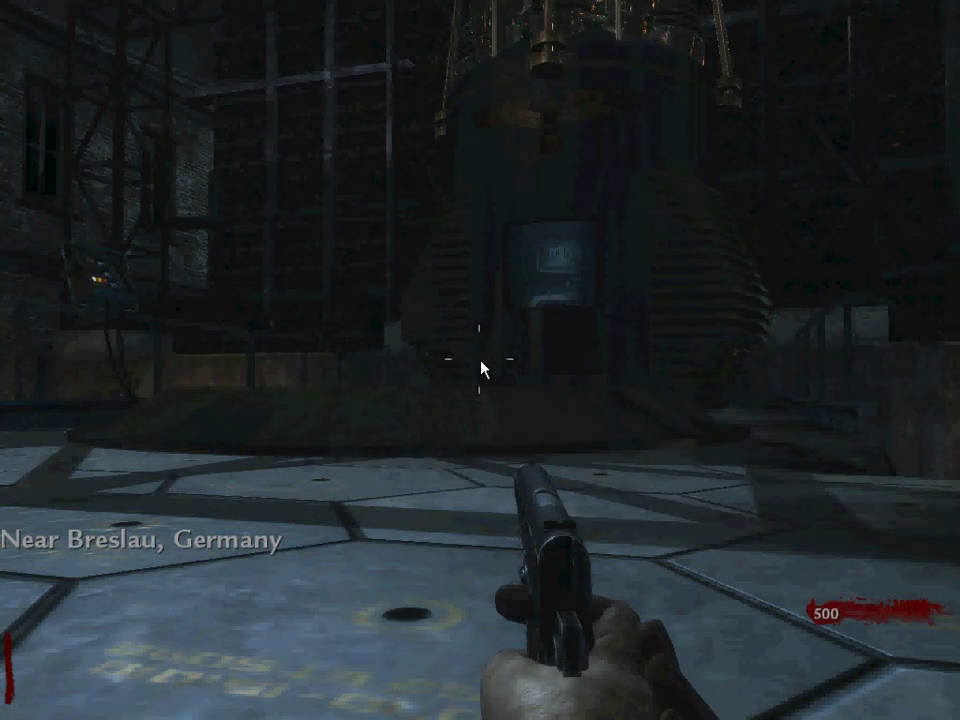
# Look through the Mod-Menu, Strategy, SharpShooter and One In Chamber lobby choices, ending on Strategy Lobby
pyautogui.press('ctrl')
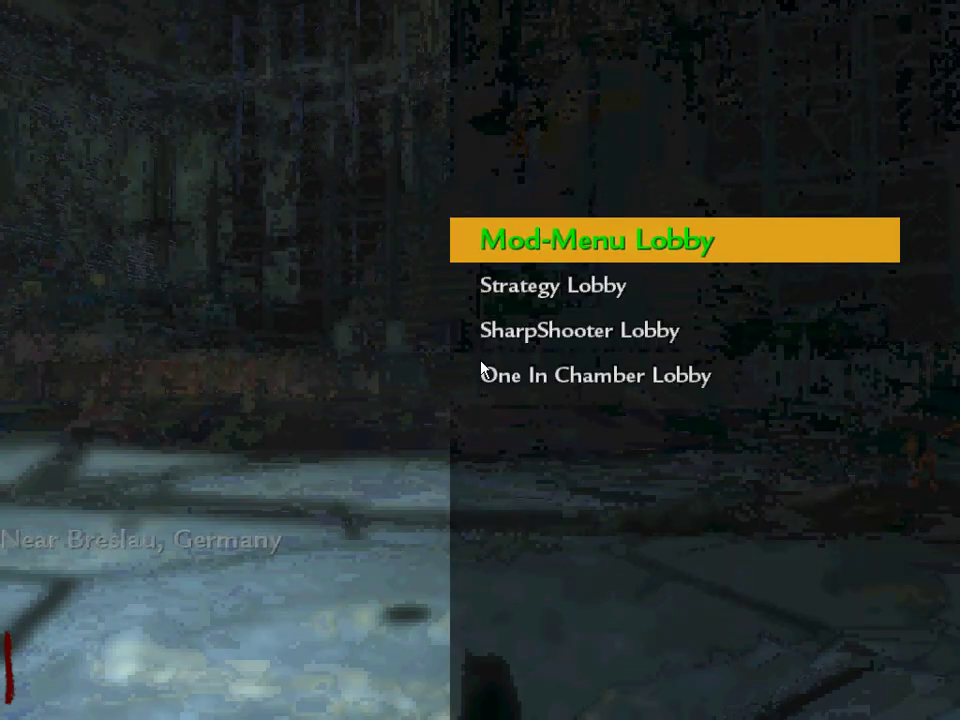
pyautogui.press('Return')
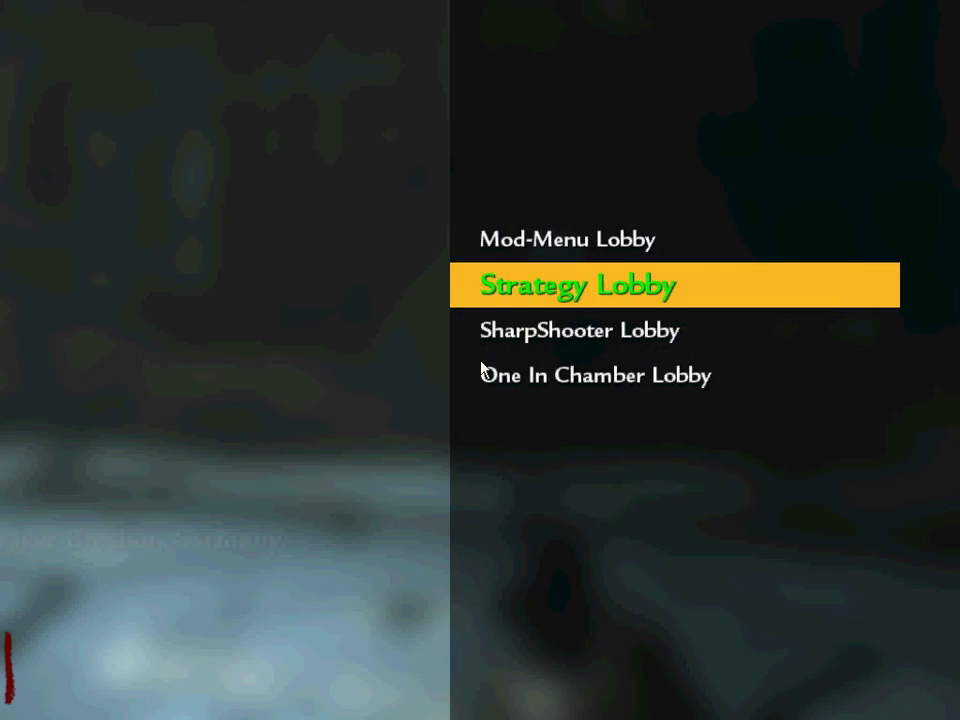
pyautogui.press('Down')
pyautogui.press('Down')
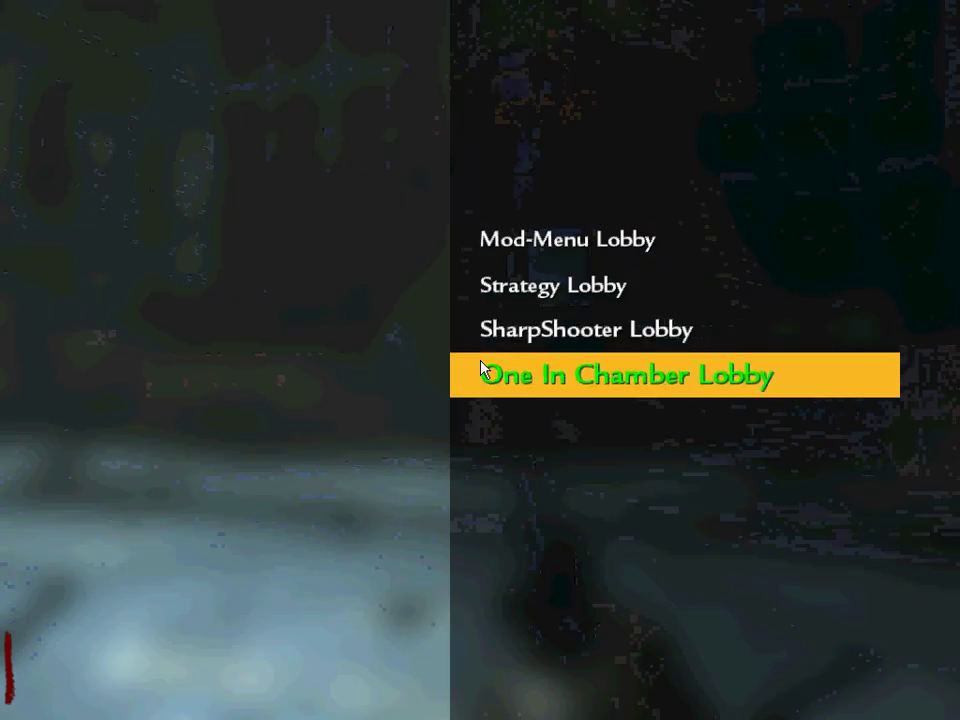
pyautogui.press('Up')
pyautogui.press('Up')
pyautogui.press('Up')
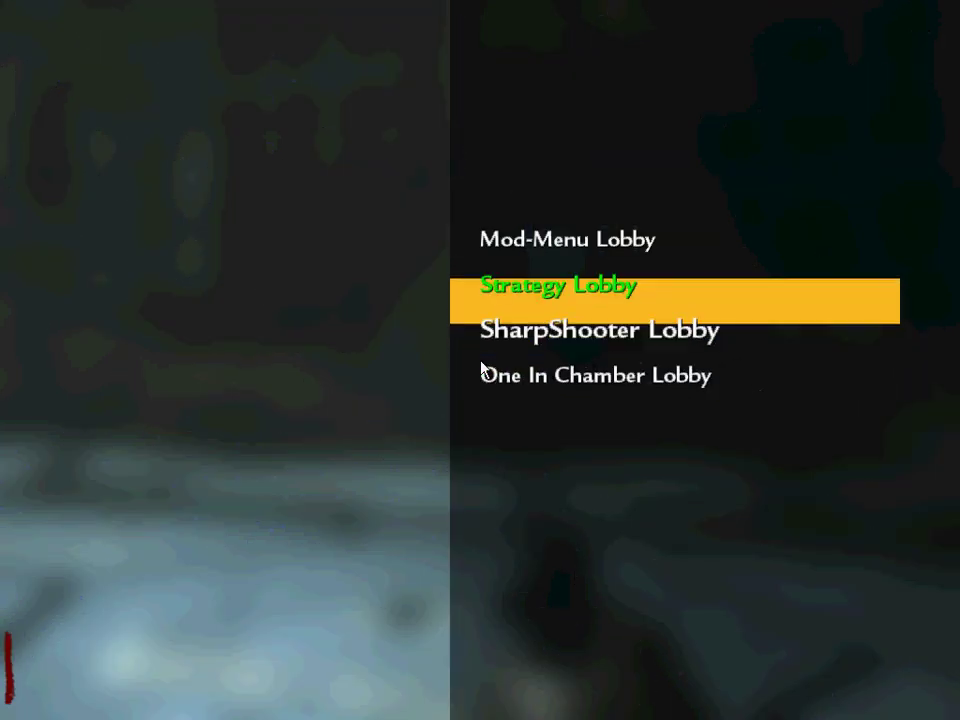
pyautogui.press('Down')
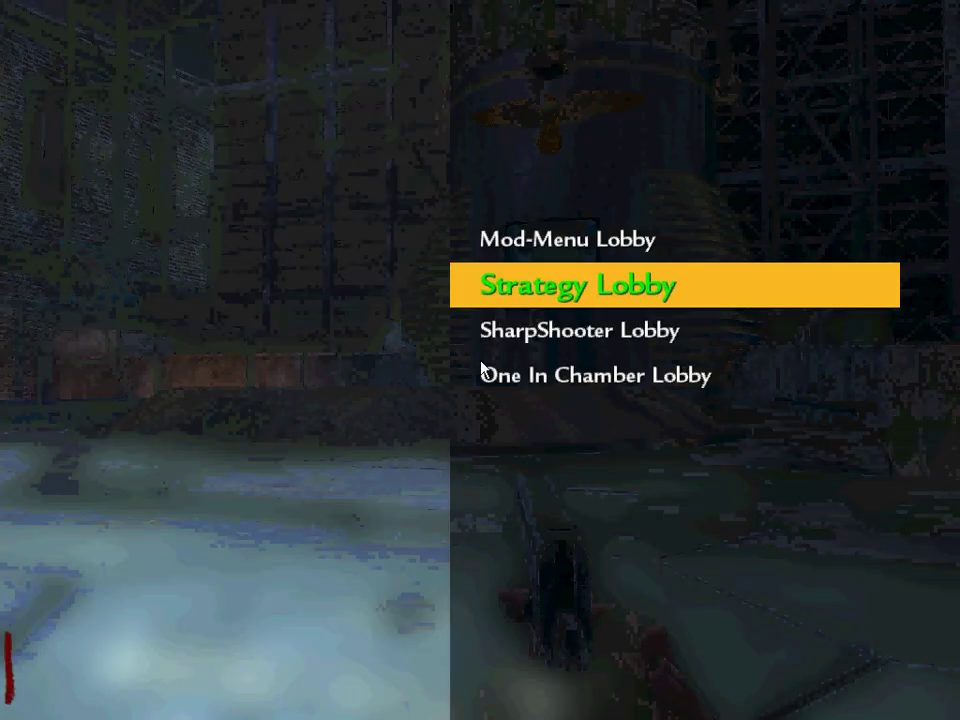